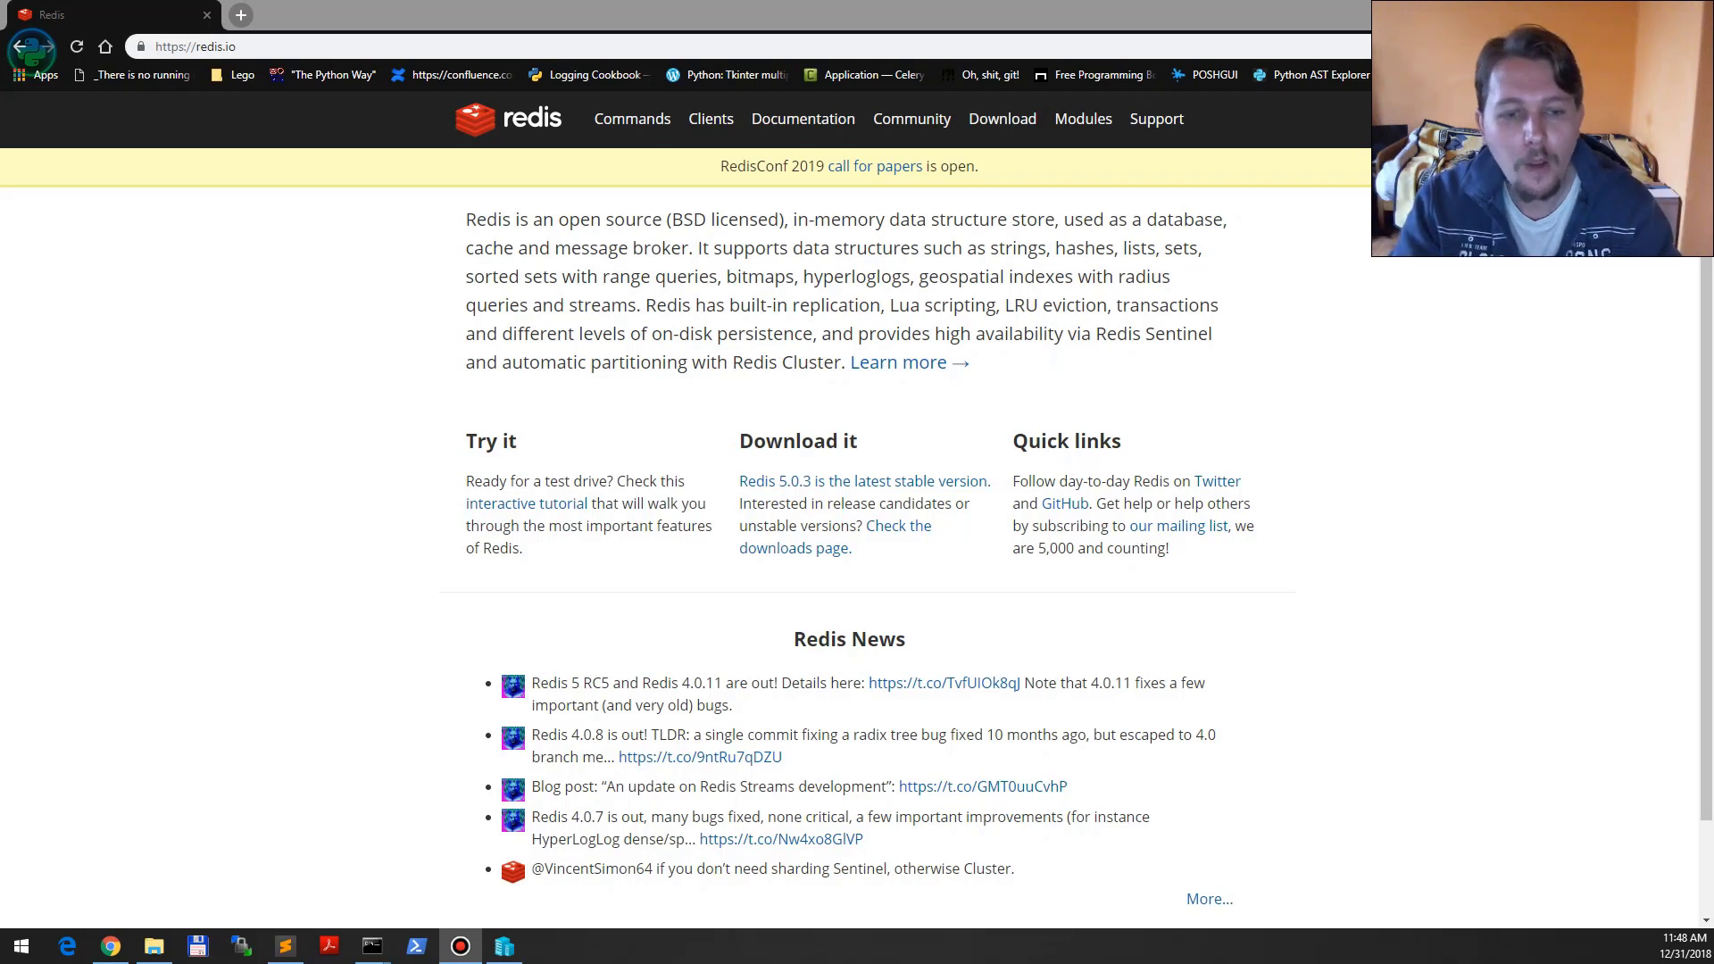
- Start the Debian VM from Hyper-V Manager and minimize its console window
click(503, 947)
right_click(458, 238)
key(Escape)
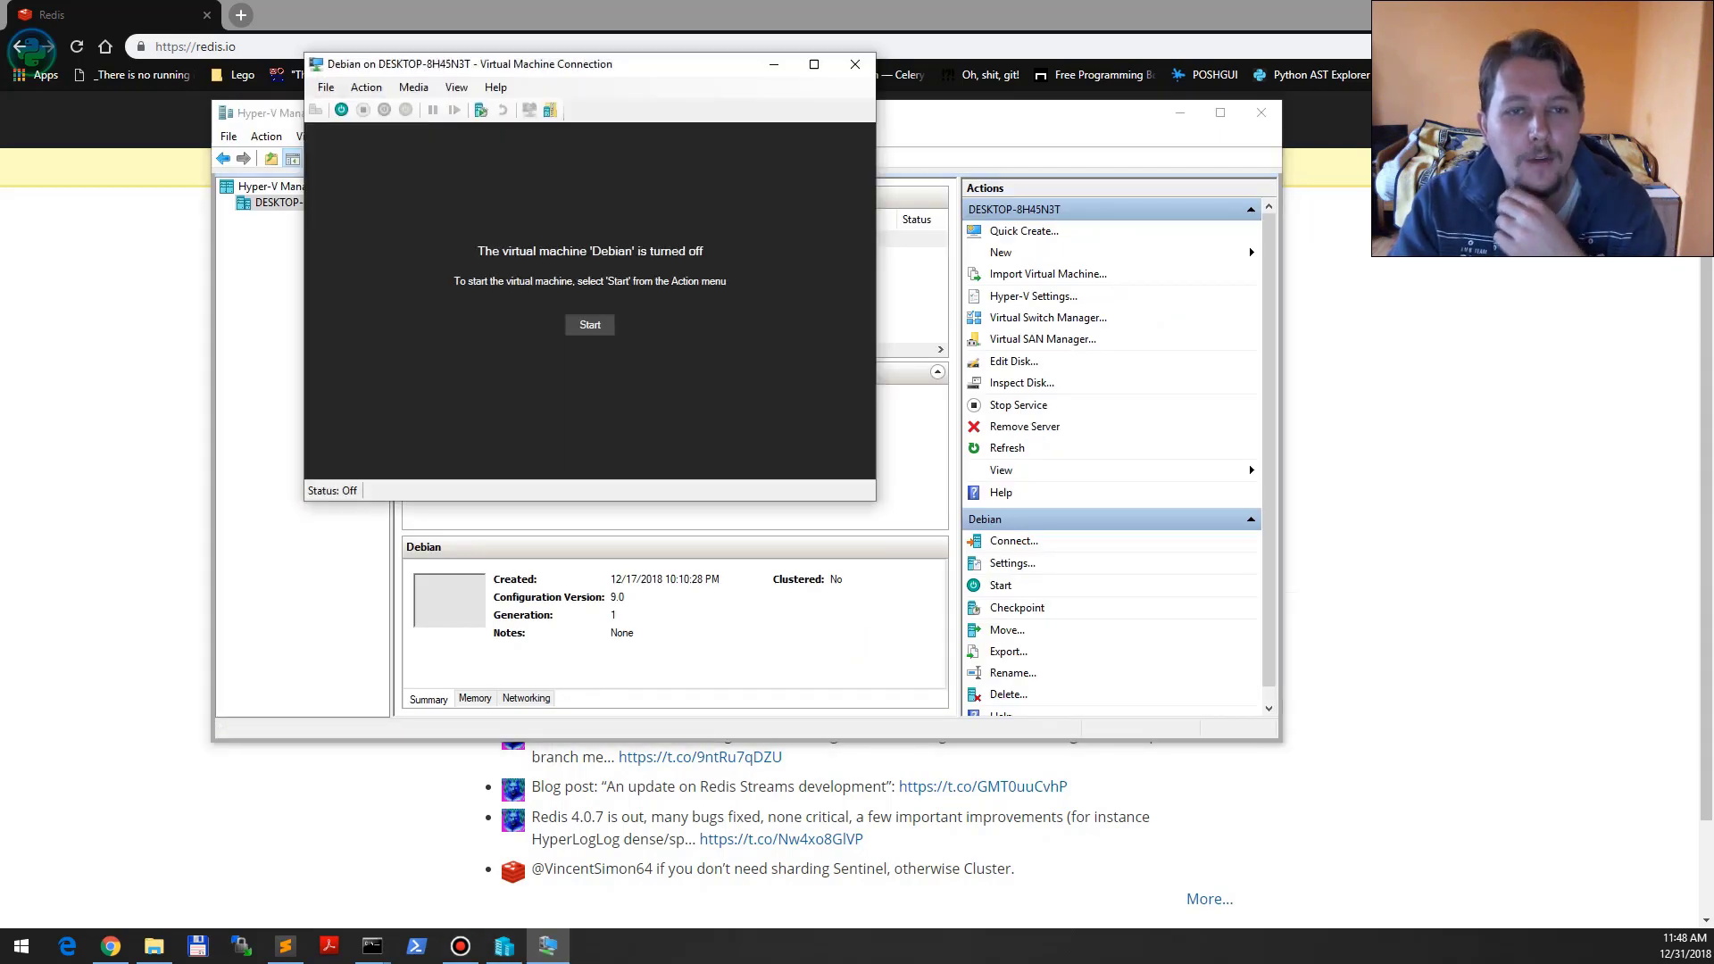
click(589, 325)
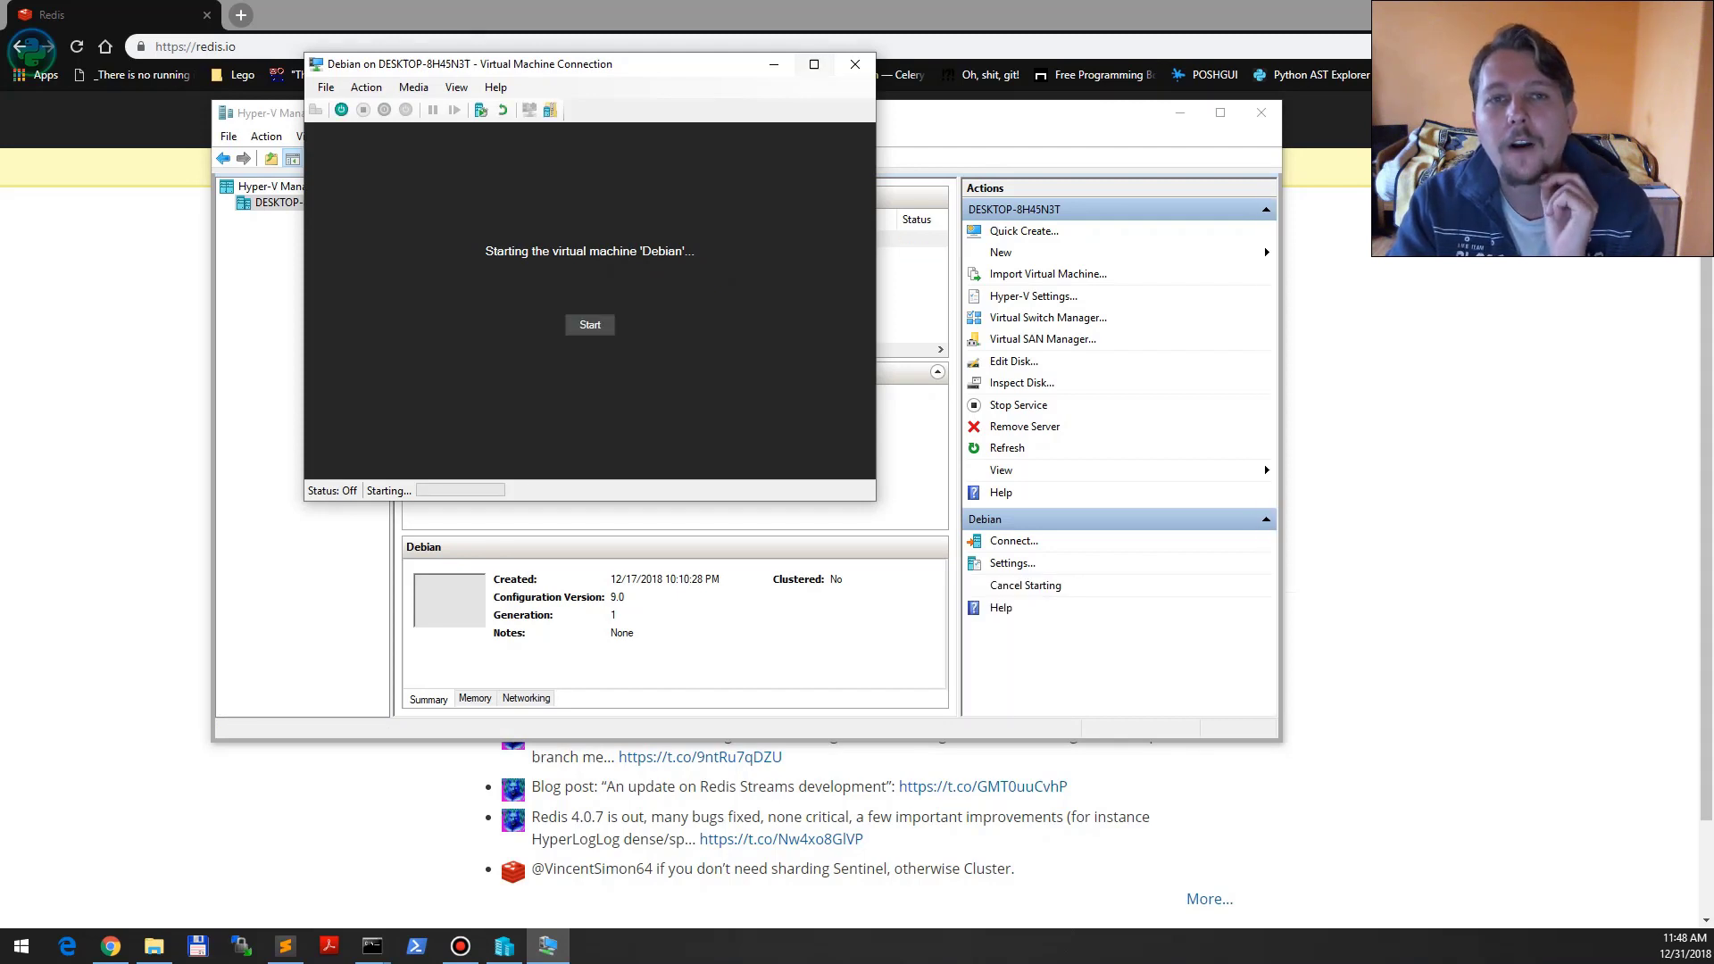
drag(708, 65, 738, 44)
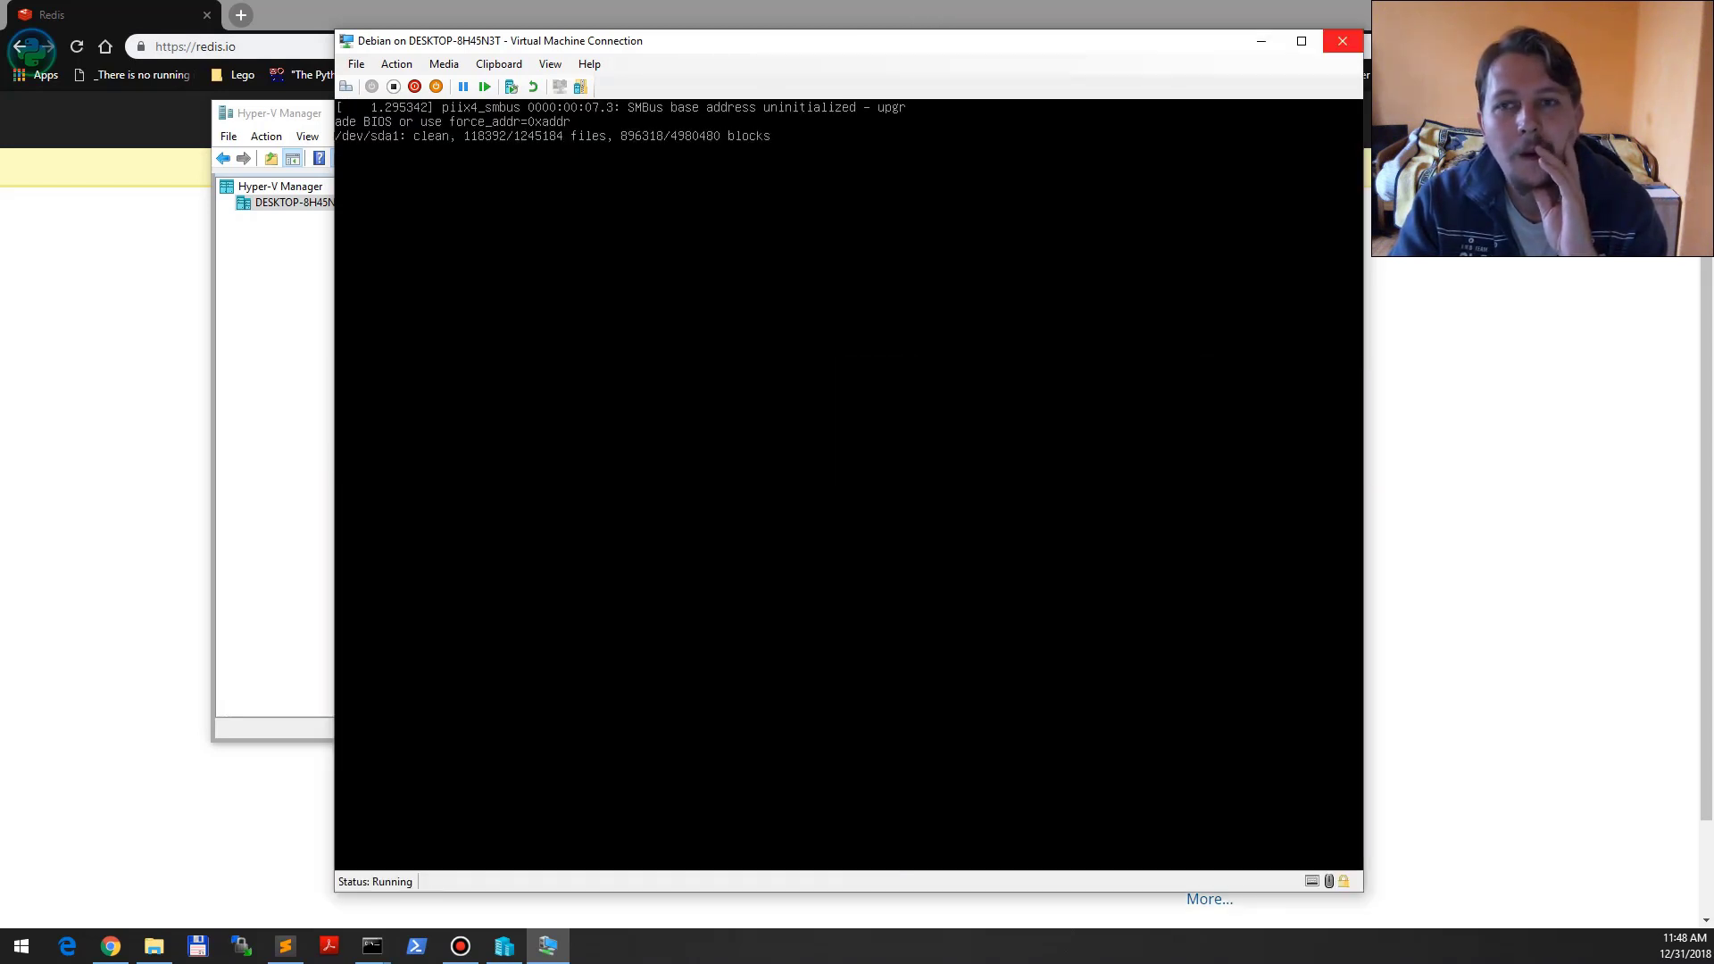
click(1260, 41)
drag(797, 115, 976, 65)
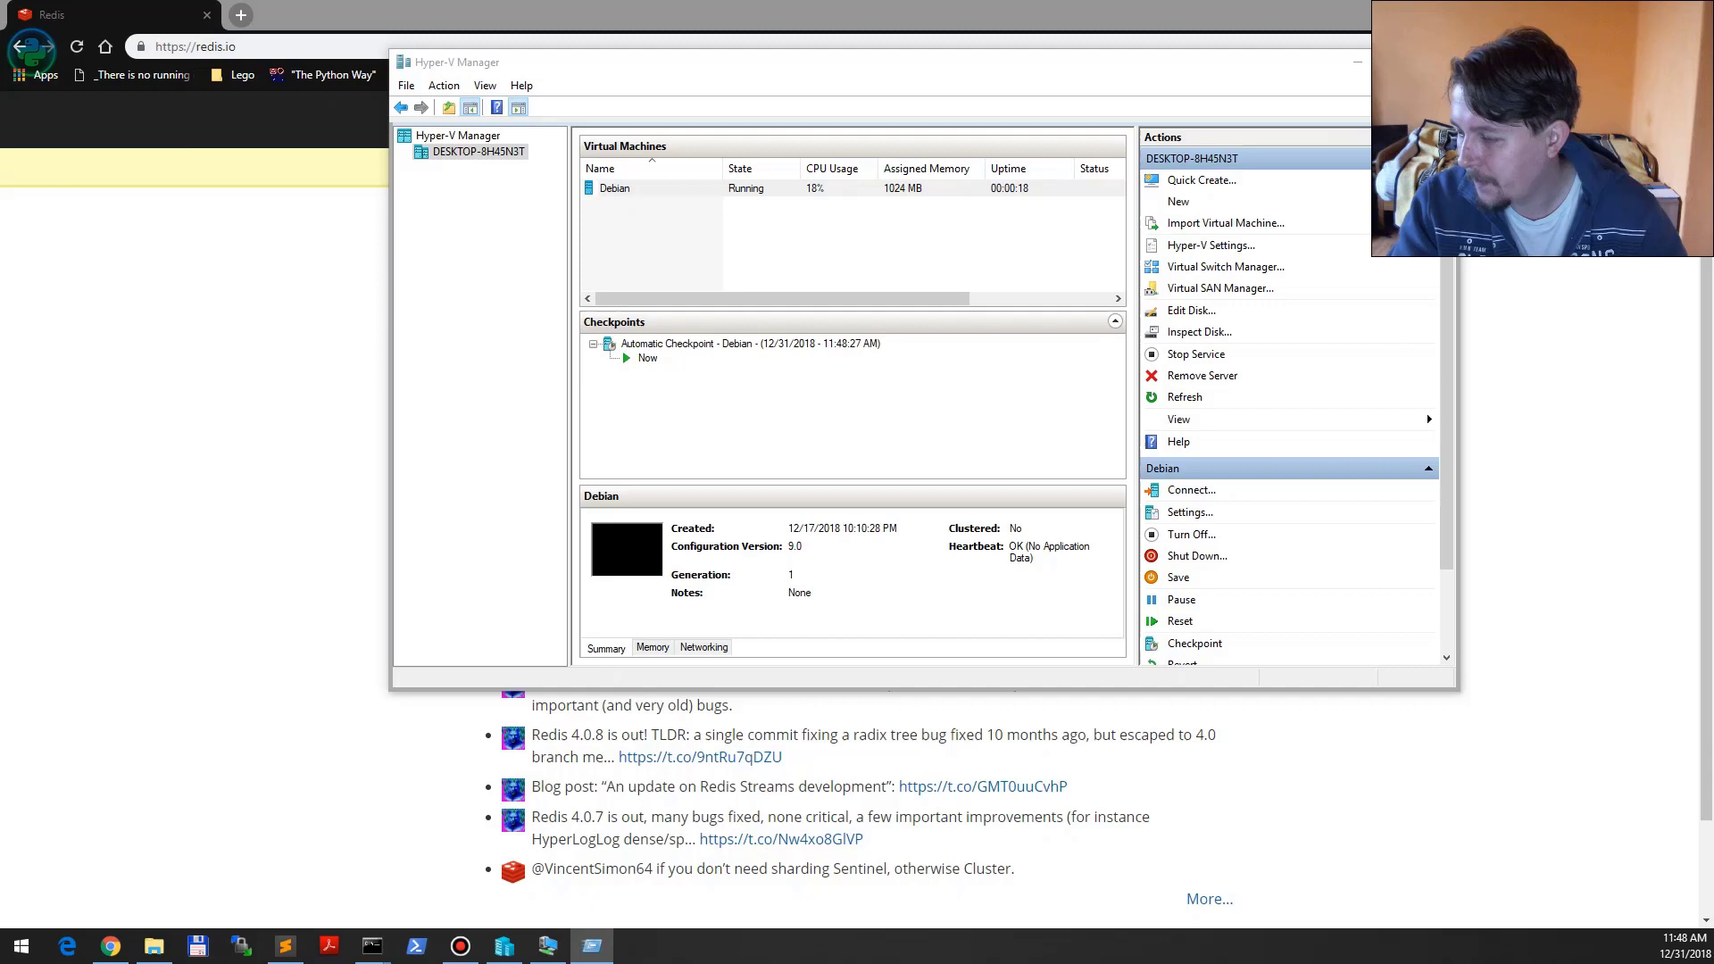
- Run ssh user@ip from the Run dialog and log into Debian with the password
key(super+r)
drag(712, 575, 337, 352)
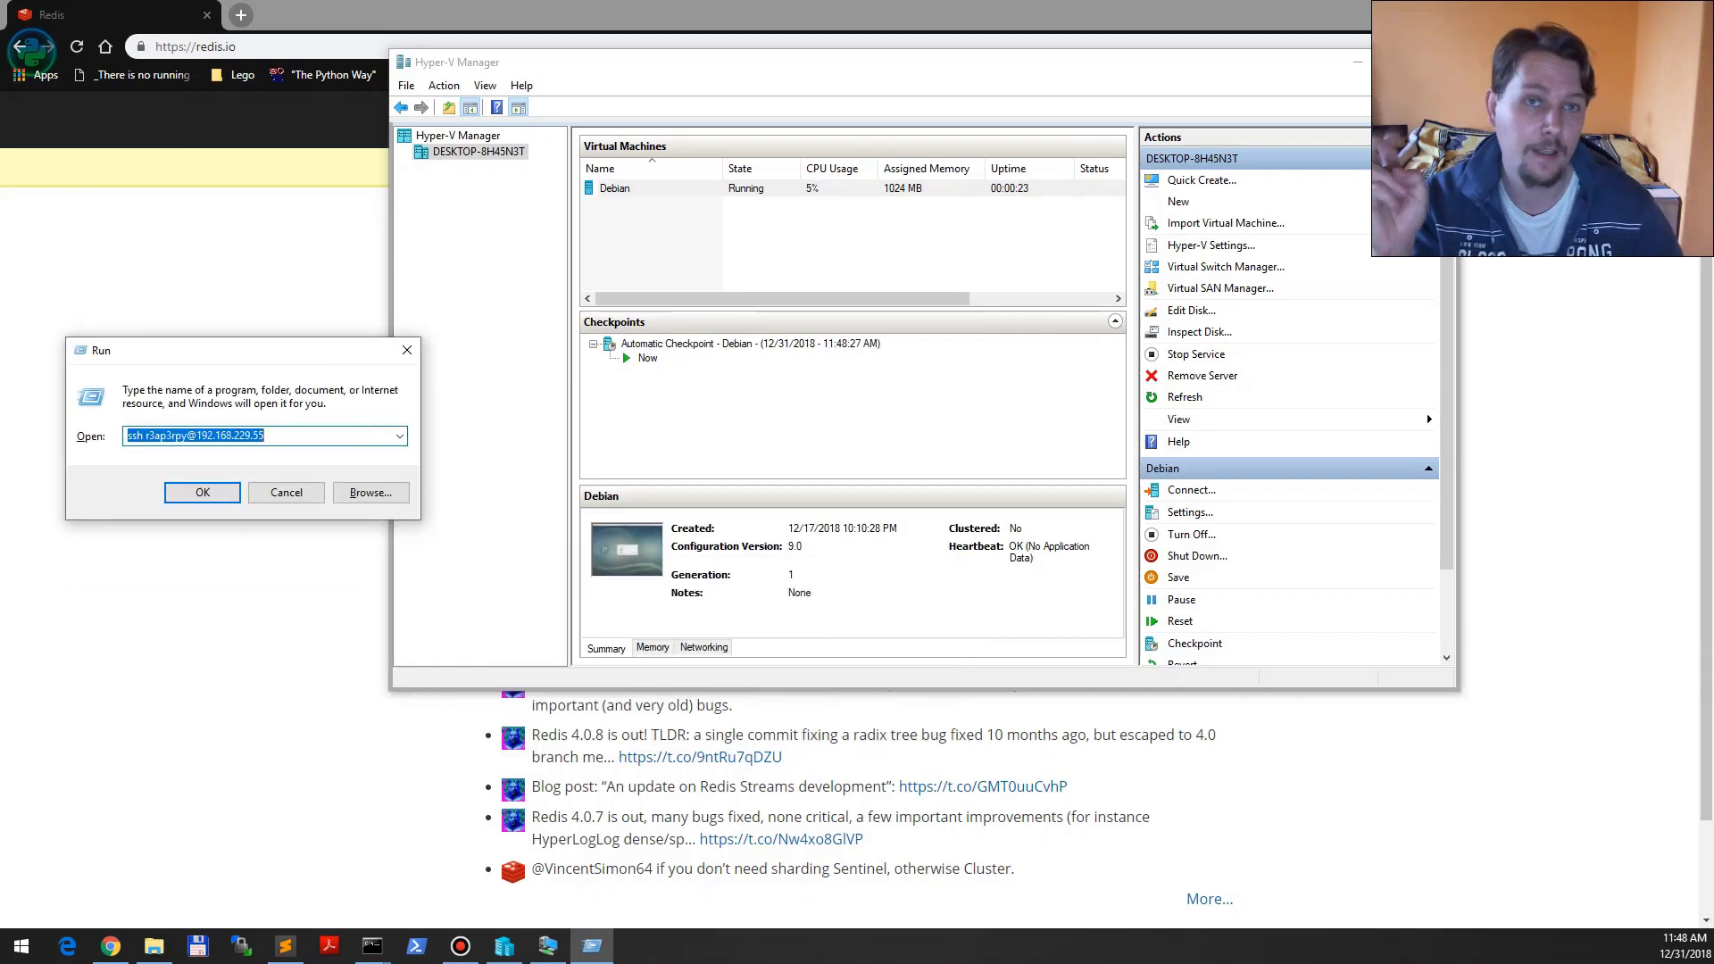
drag(198, 352, 199, 318)
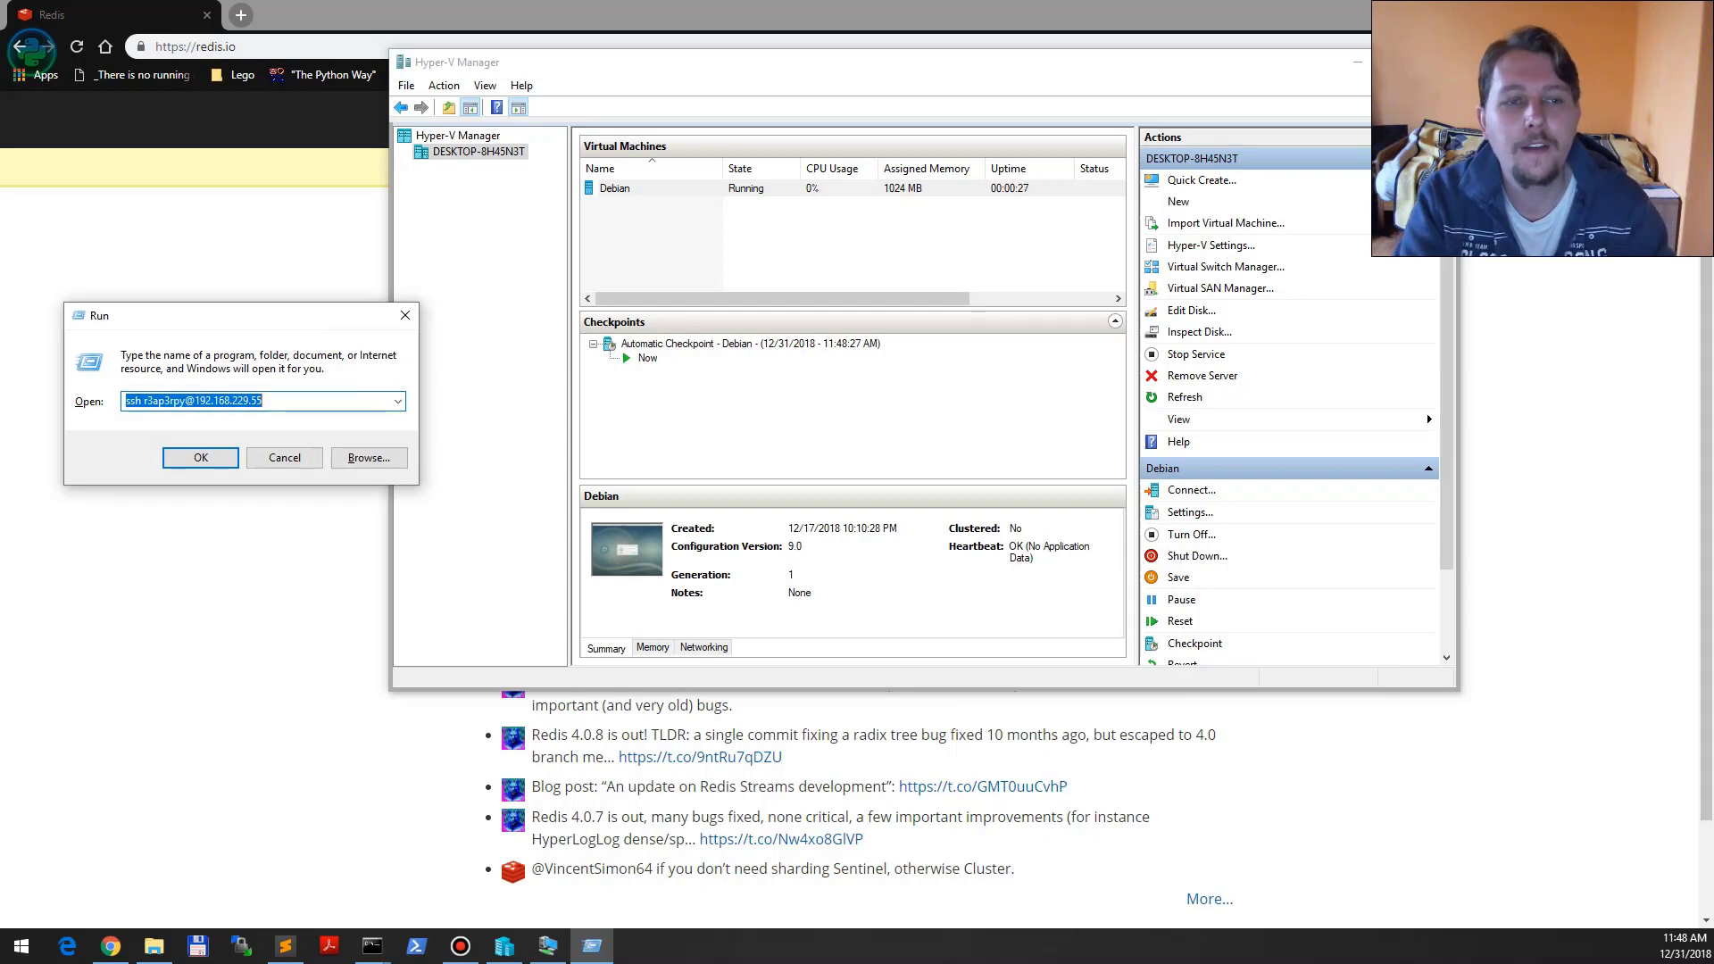
key(alt+F4)
key(Return)
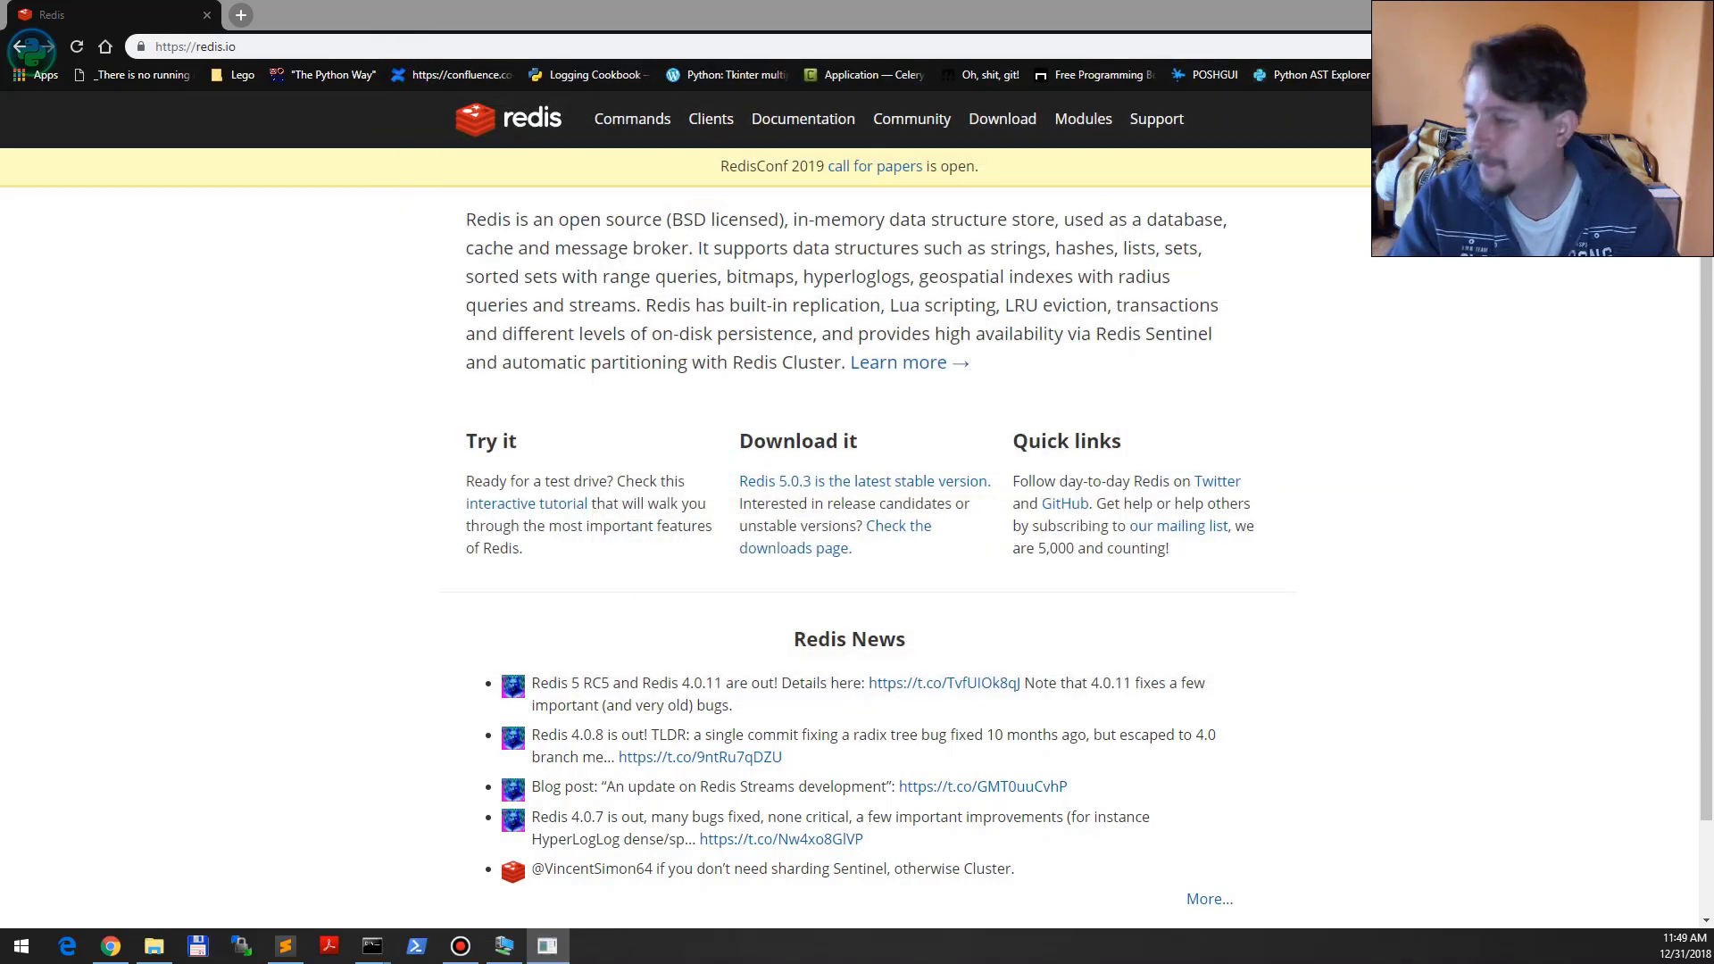
drag(731, 163, 496, 204)
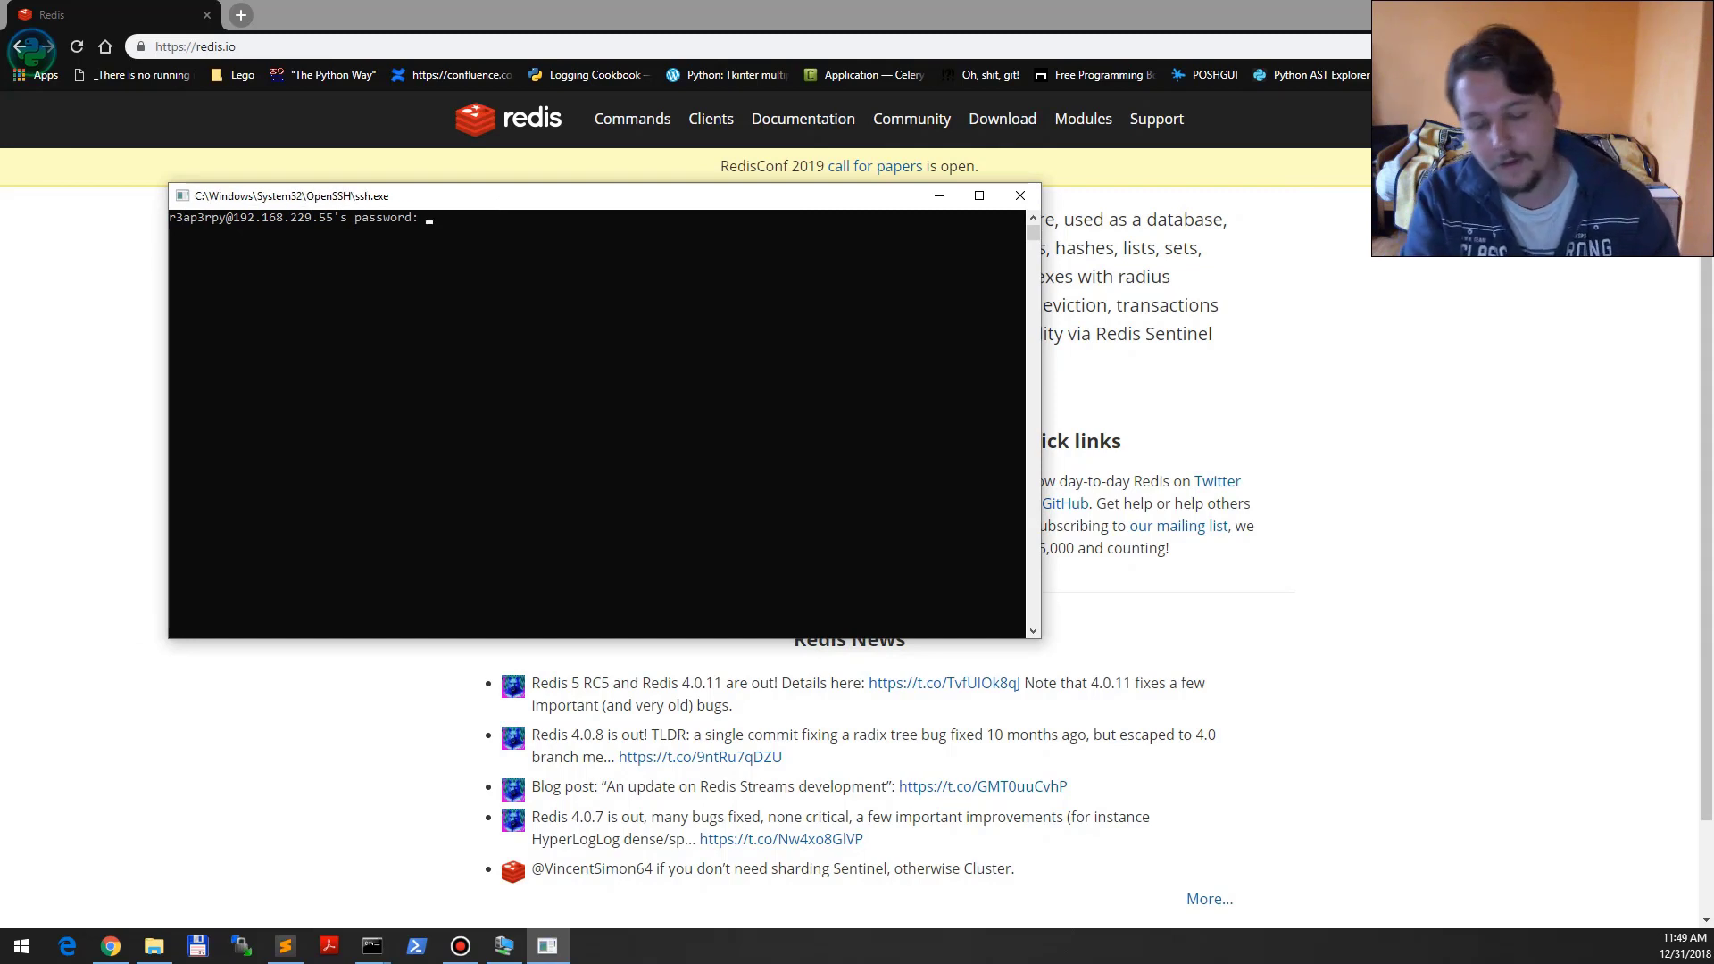
key(Return)
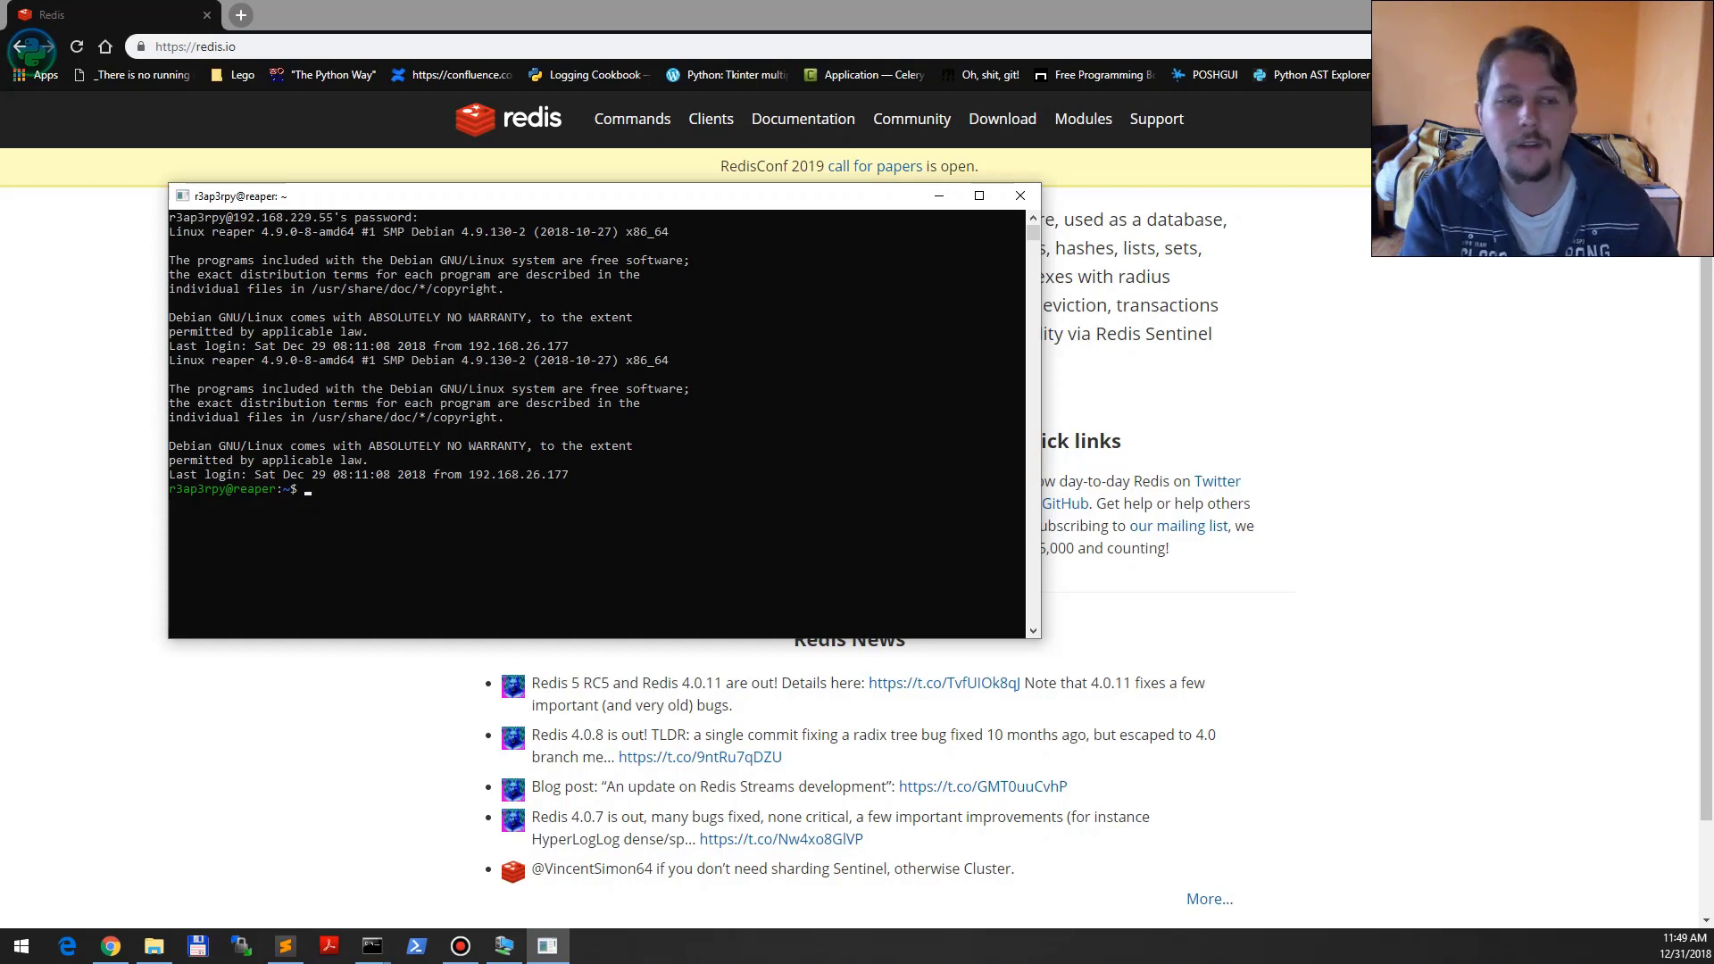
text(su)
- Change into the Downloads folder on the Debian shell
key(BackSpace)
key(BackSpace)
text(cd D)
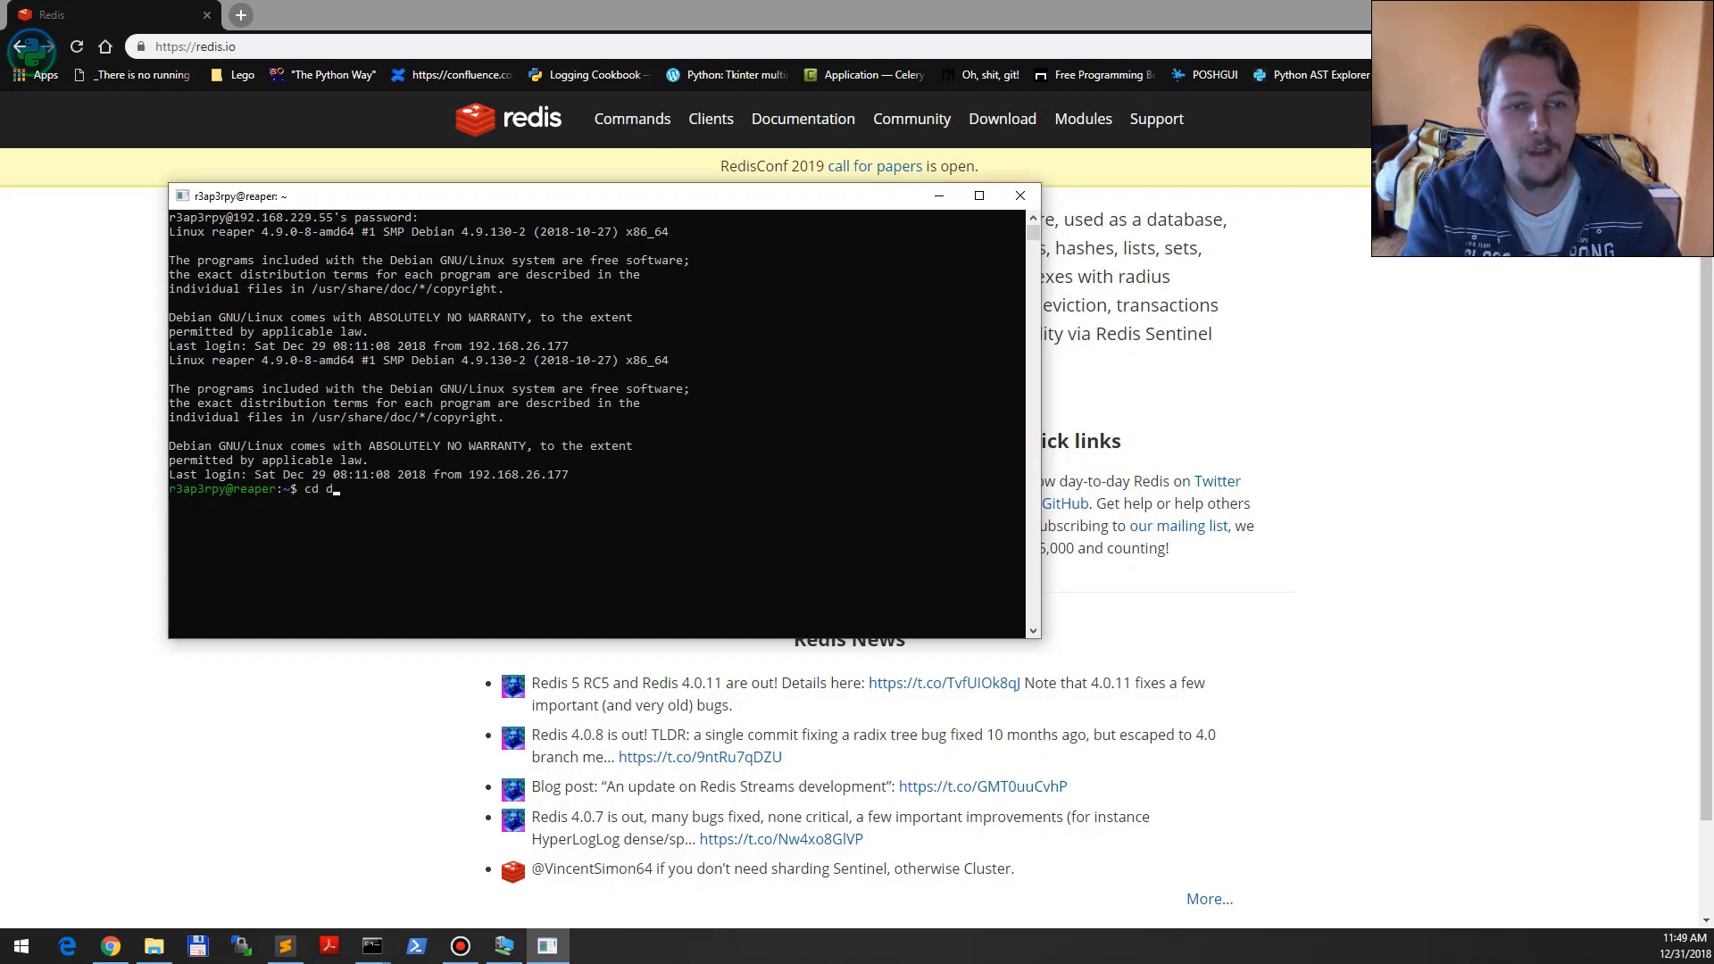
text(ow)
key(Tab)
key(Return)
- Copy the Redis 5.0.3 link address from the website and download it with wget
key(alt+Tab)
right_click(847, 481)
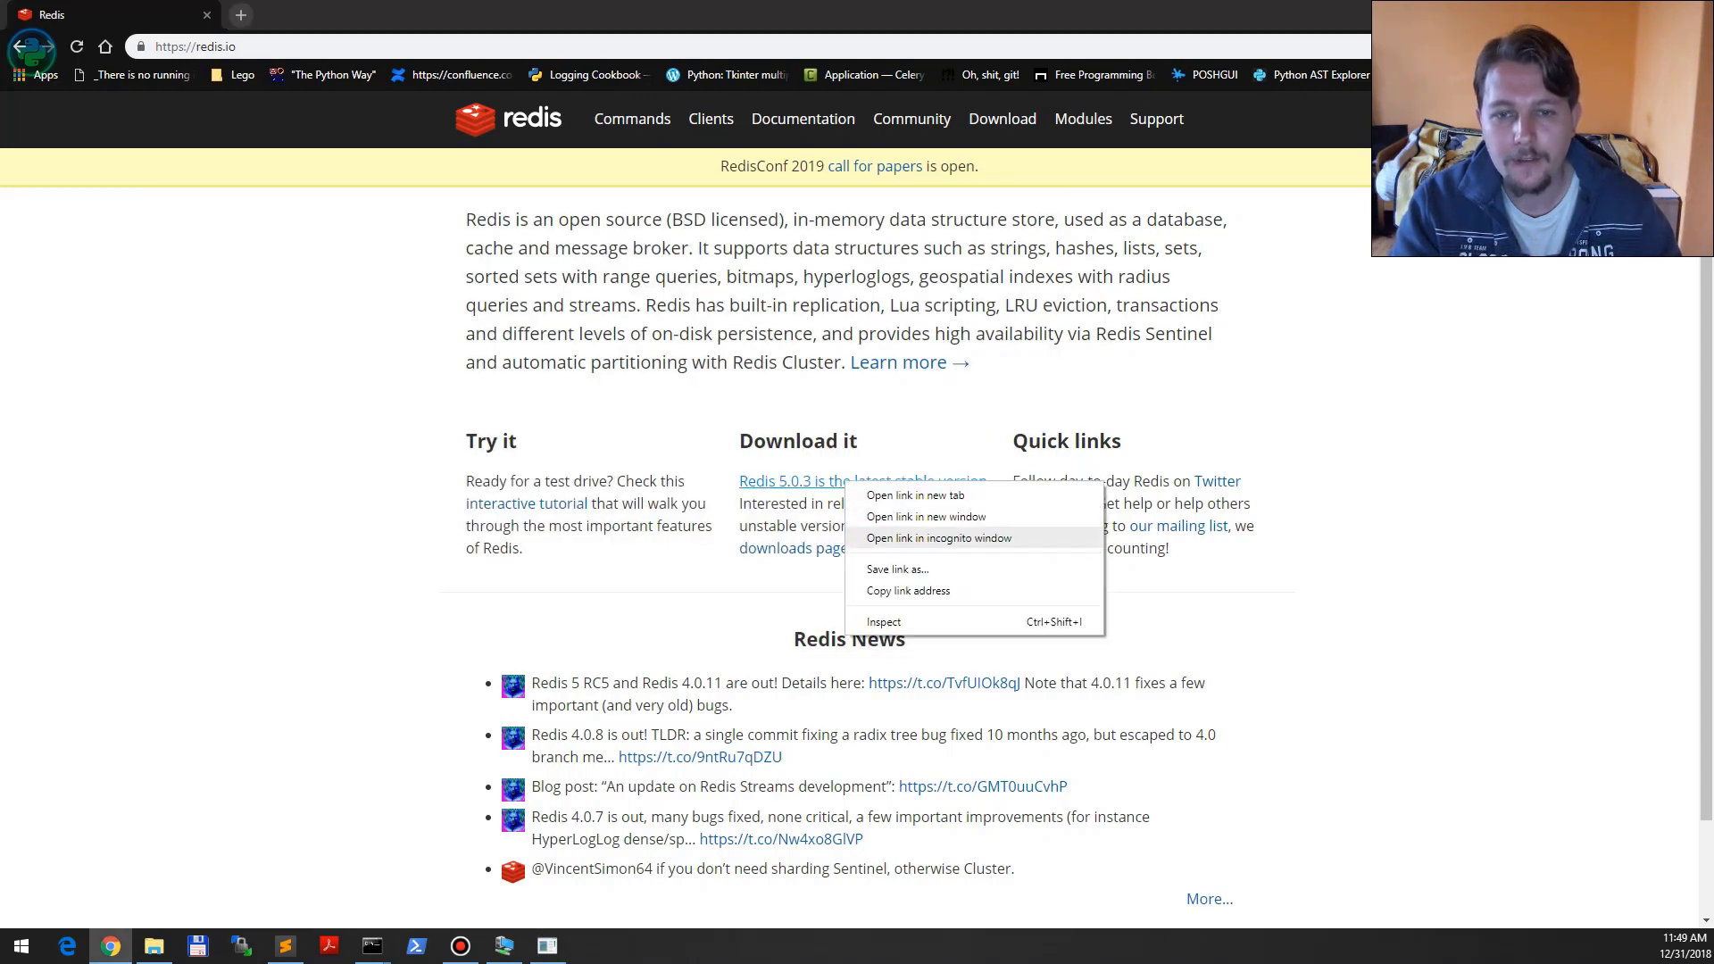
click(908, 591)
key(alt+Tab)
text(wget)
key(ctrl+shift+v)
key(Return)
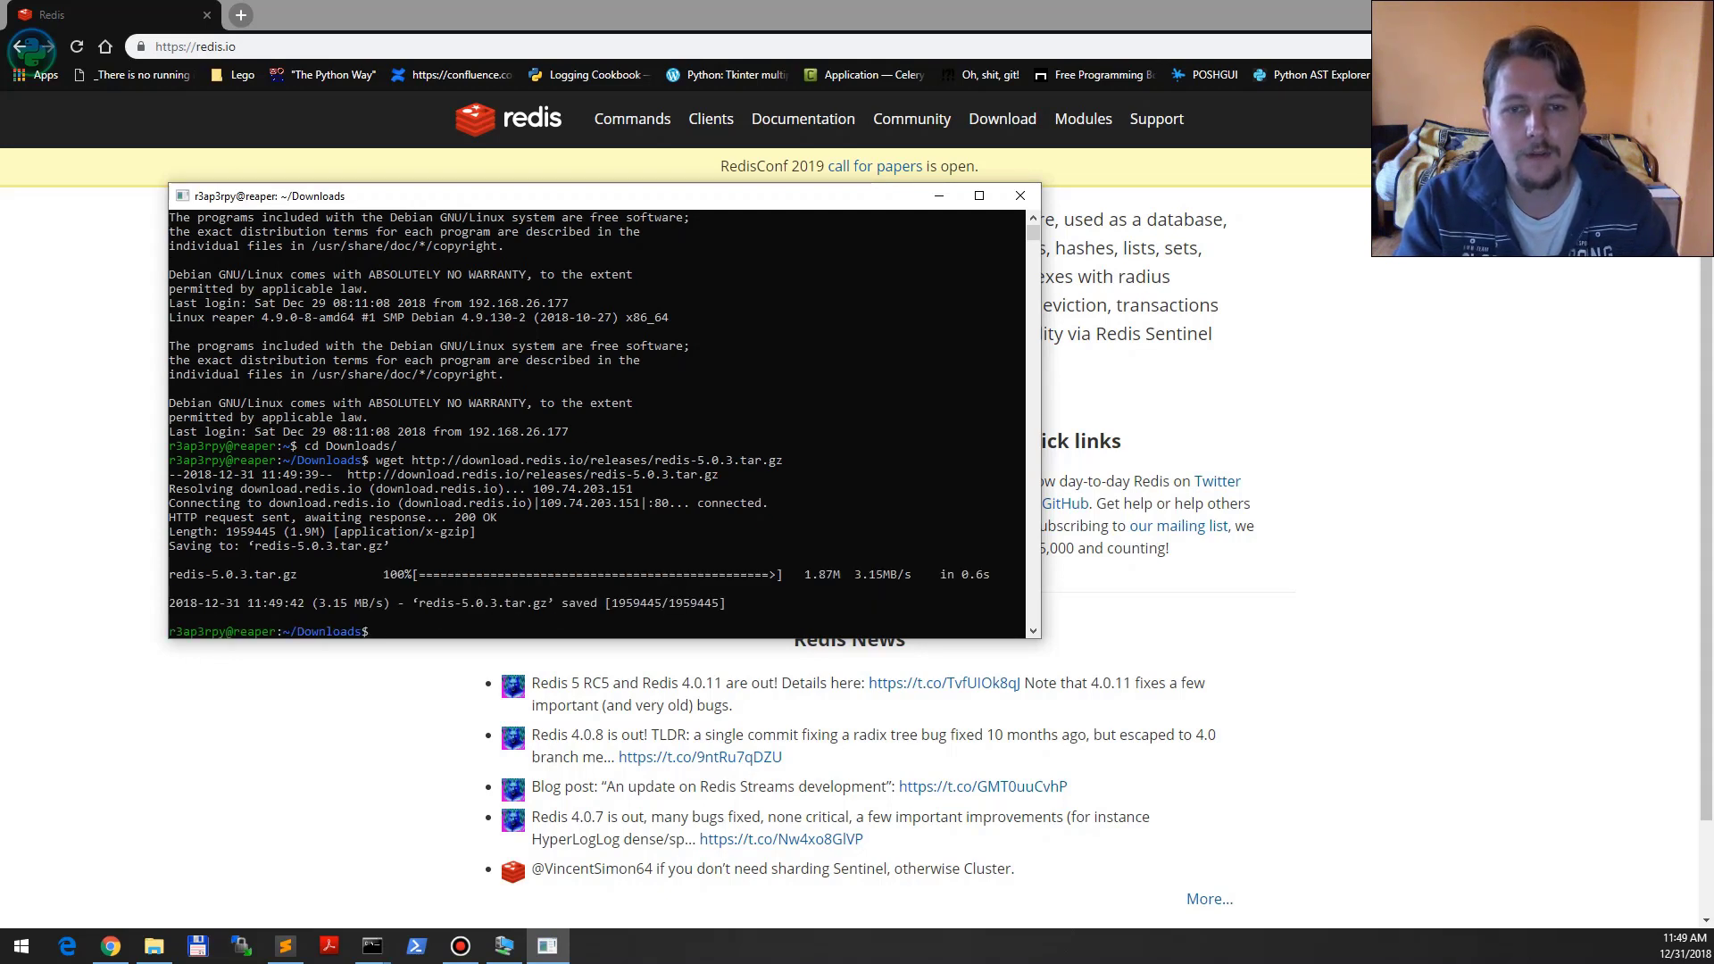
text(tar)
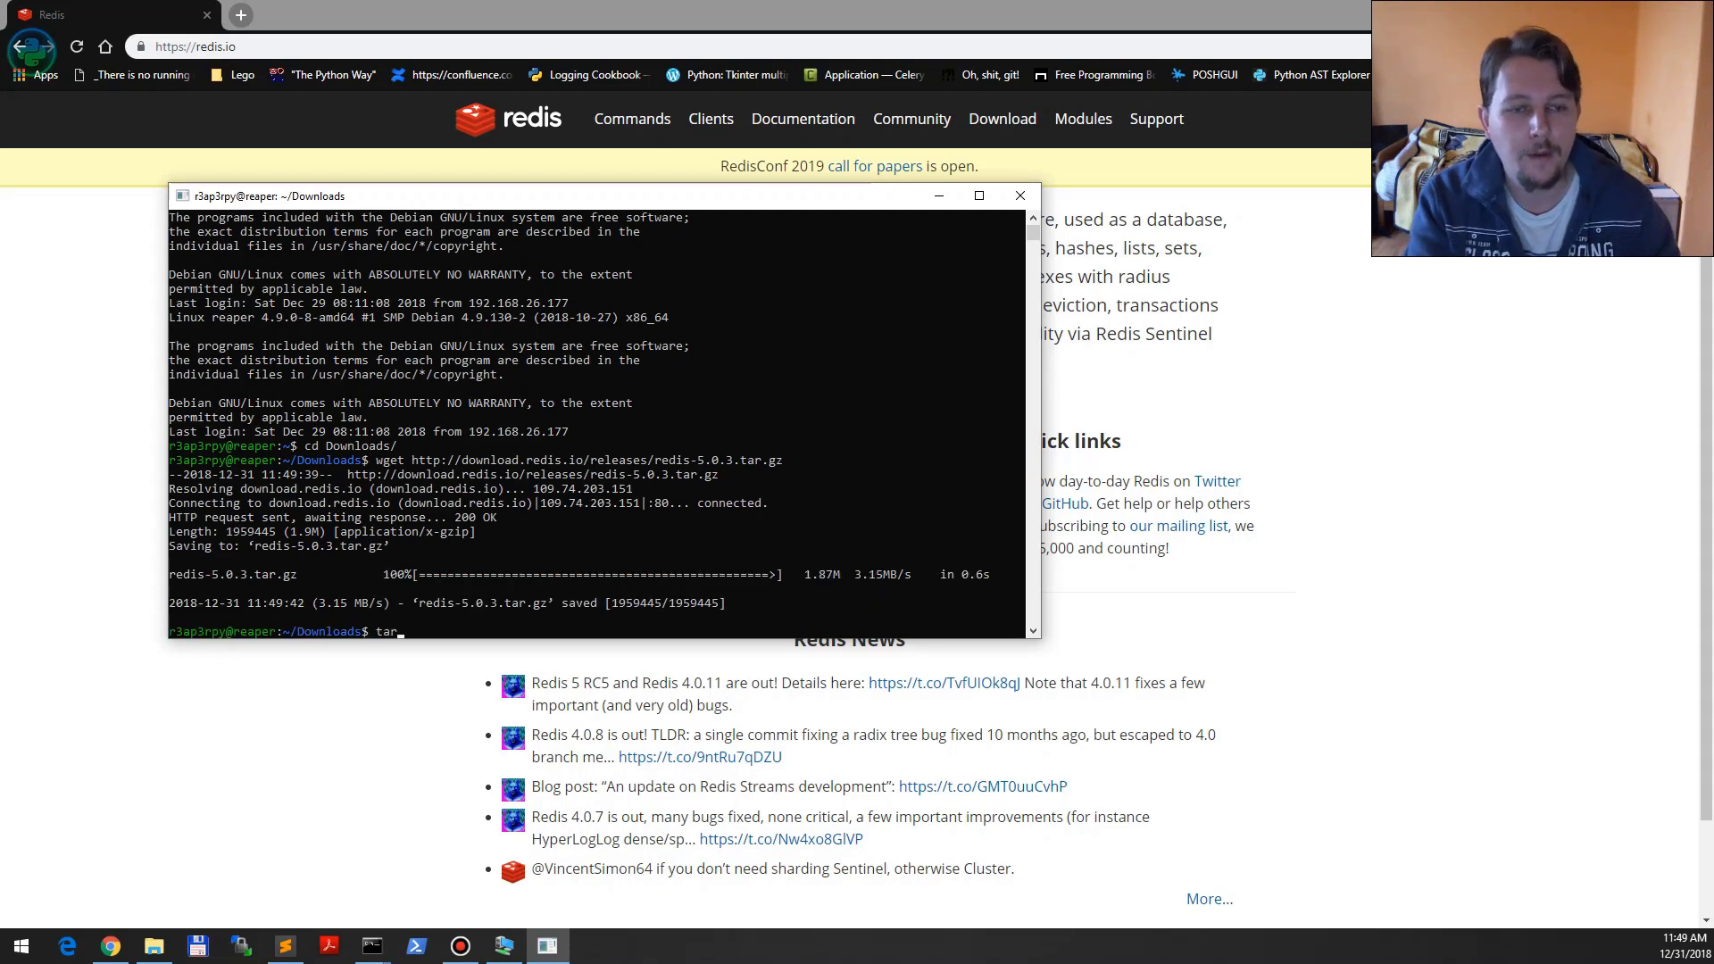
text( xzf )
text(re)
- Extract redis-5.0.3.tar.gz with tar xzf and list the Downloads folder
key(Tab)
key(Return)
text(dir)
key(Return)
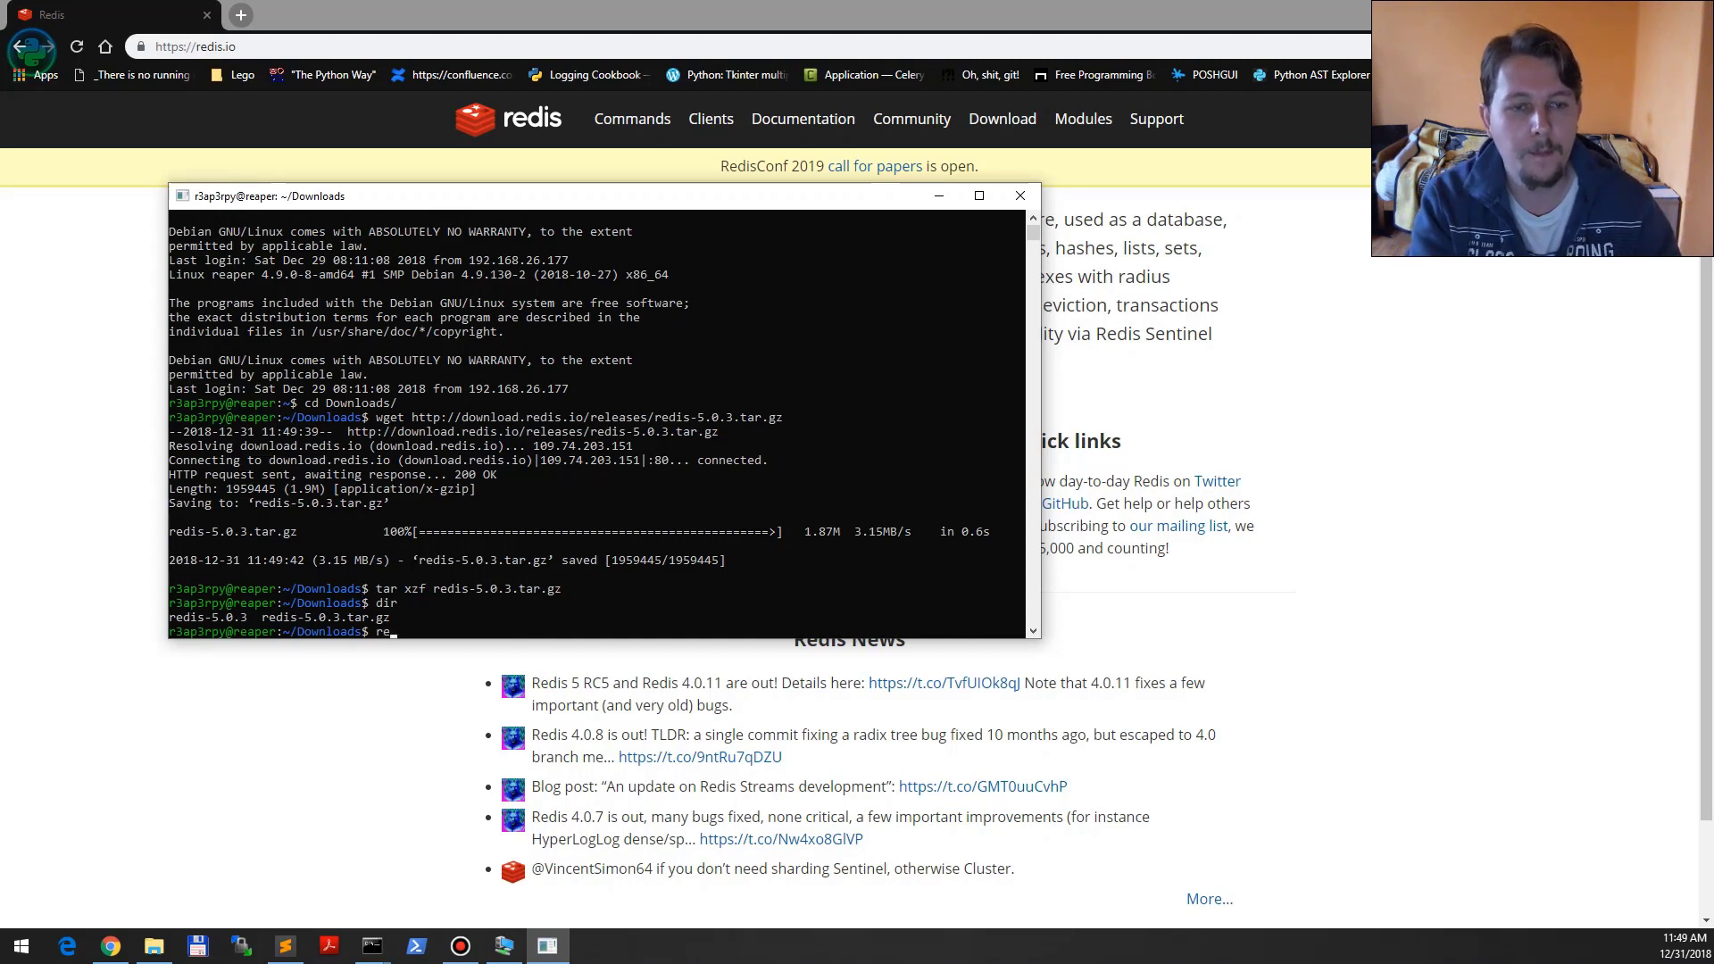
- Enter the redis-5.0.3 folder, list its contents, and switch to root with su -
key(Tab)
key(Return)
key(Up)
key(Home)
text(s$ cd)
key(Return)
text(dir)
key(Return)
text(su -)
key(Return)
key(Return)
text(apt-get in)
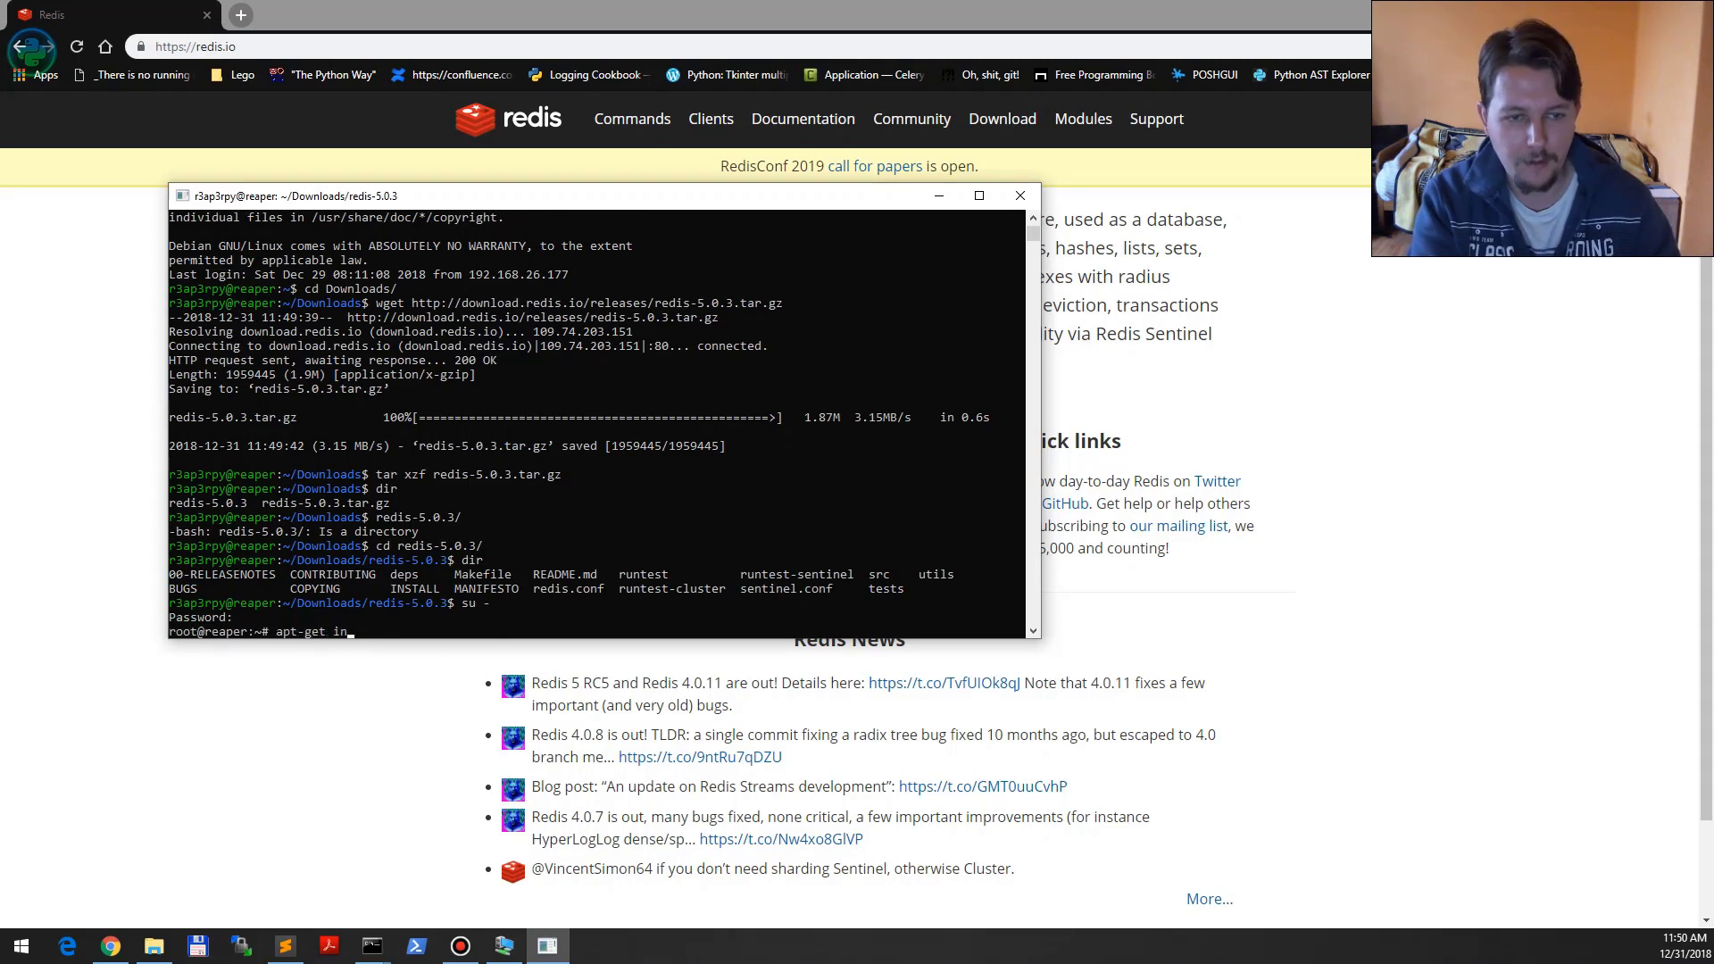
text(st)
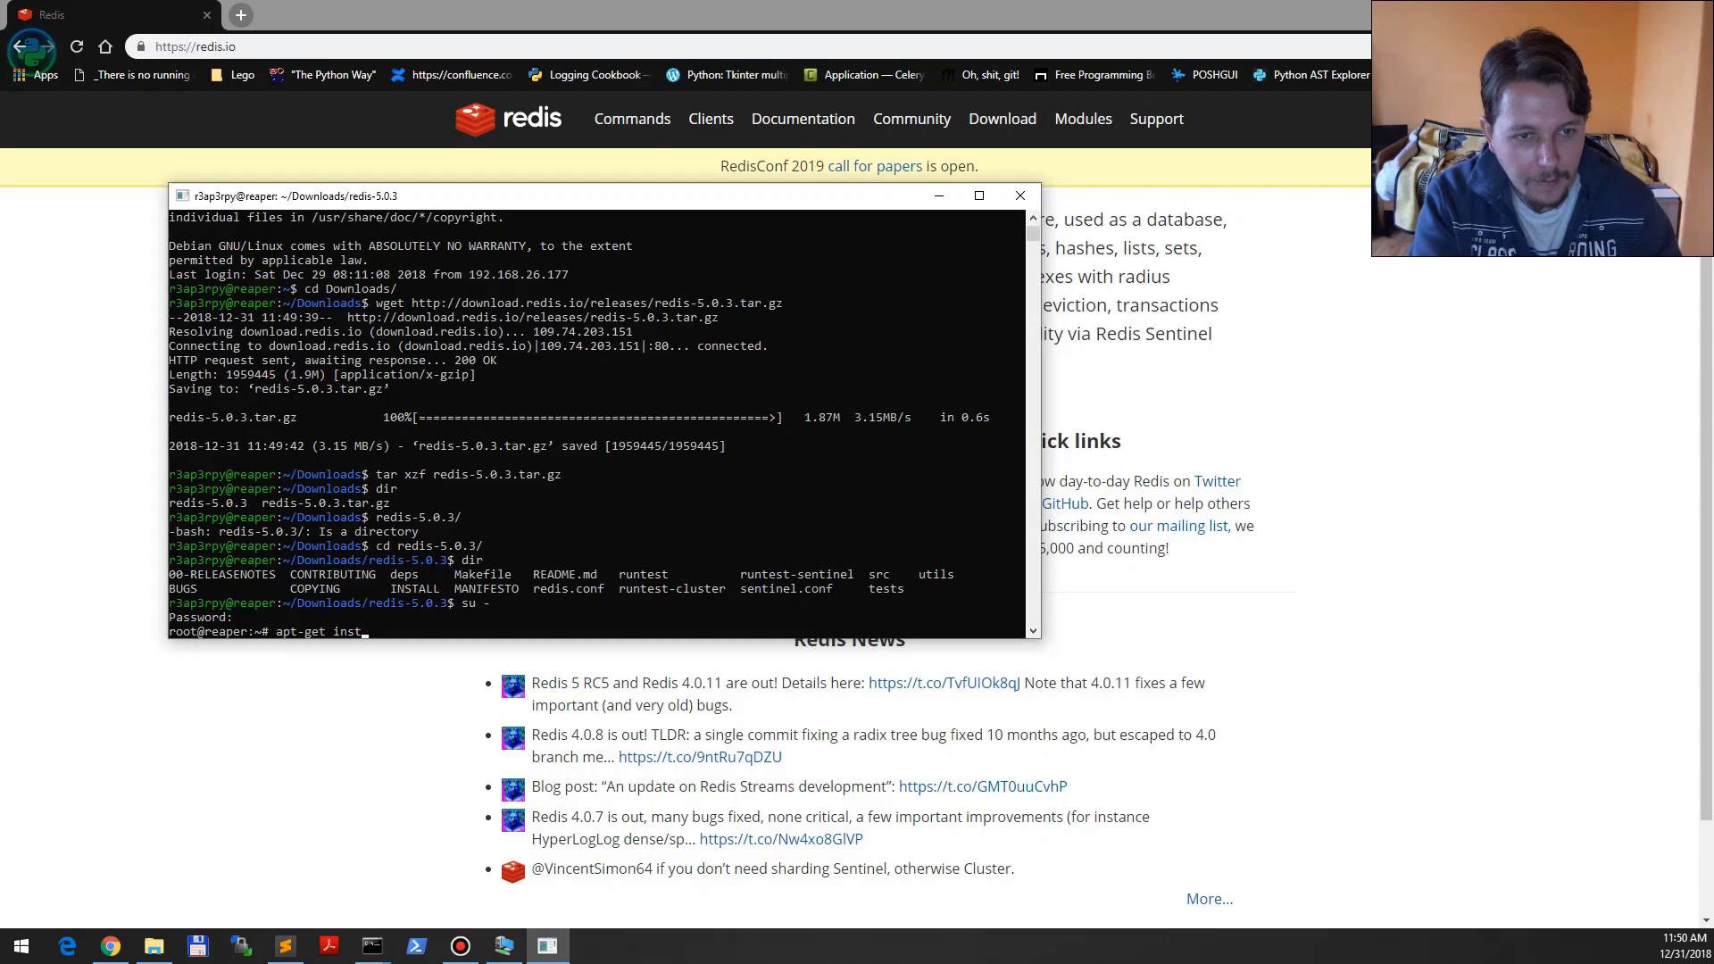
text(all make g)
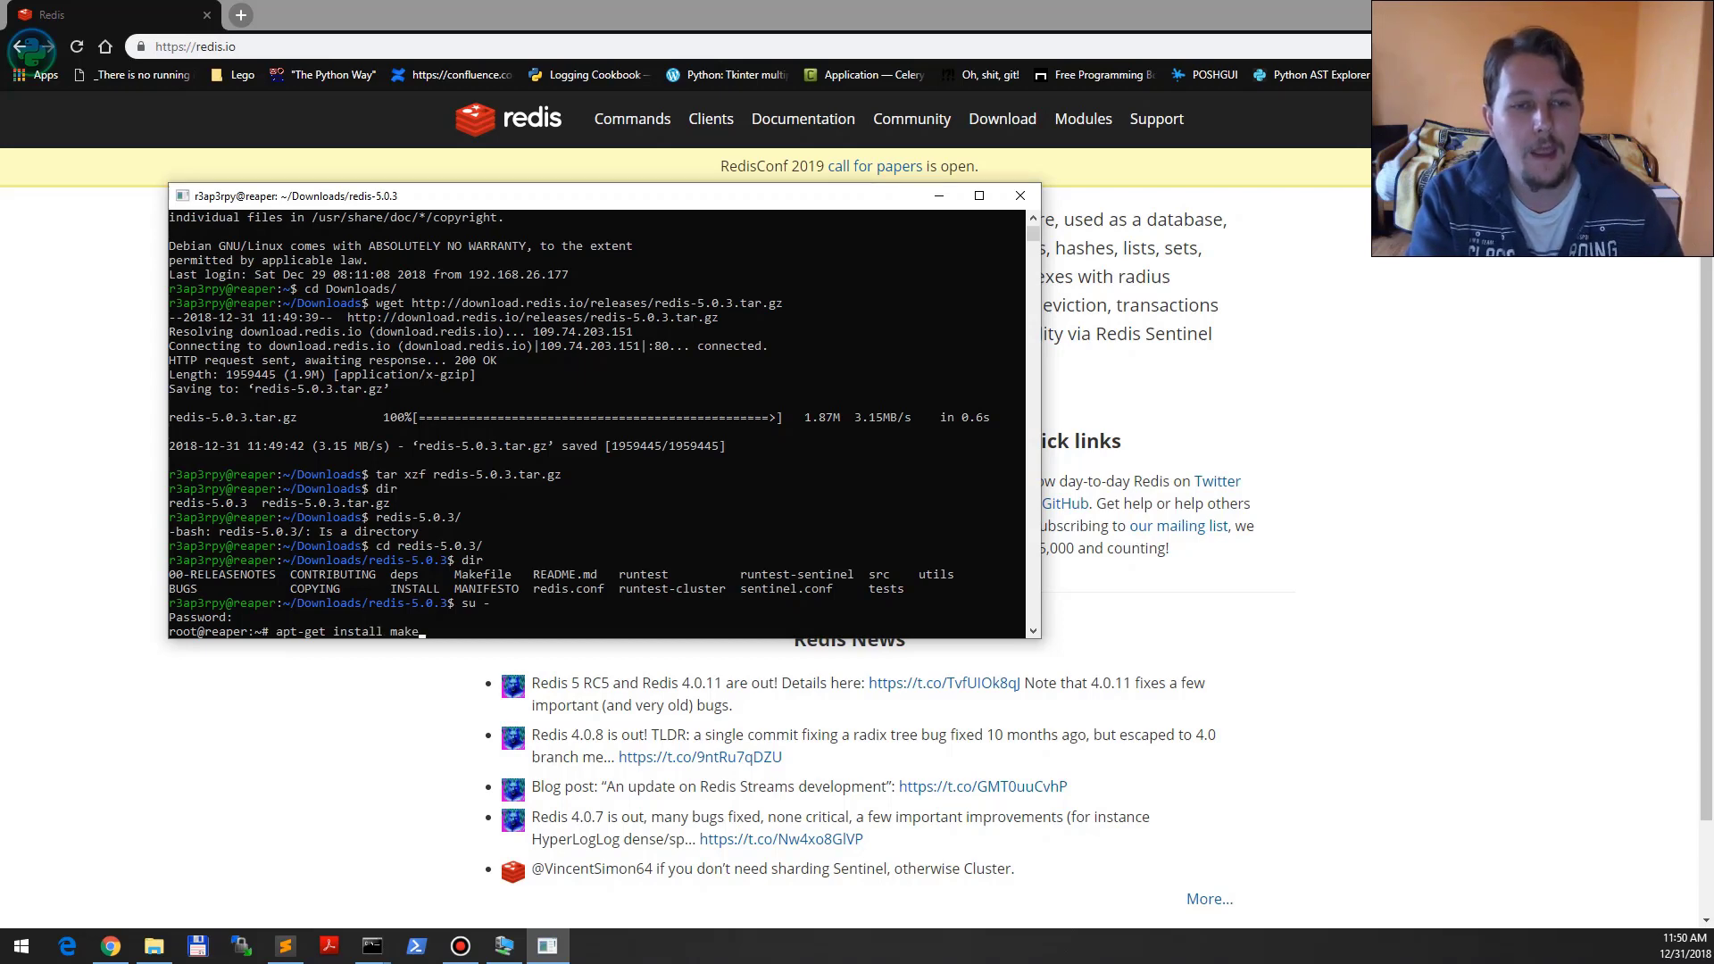
text(cc)
- Install make and gcc with apt-get, answering y at the confirmation prompt
key(Return)
text(y)
key(Return)
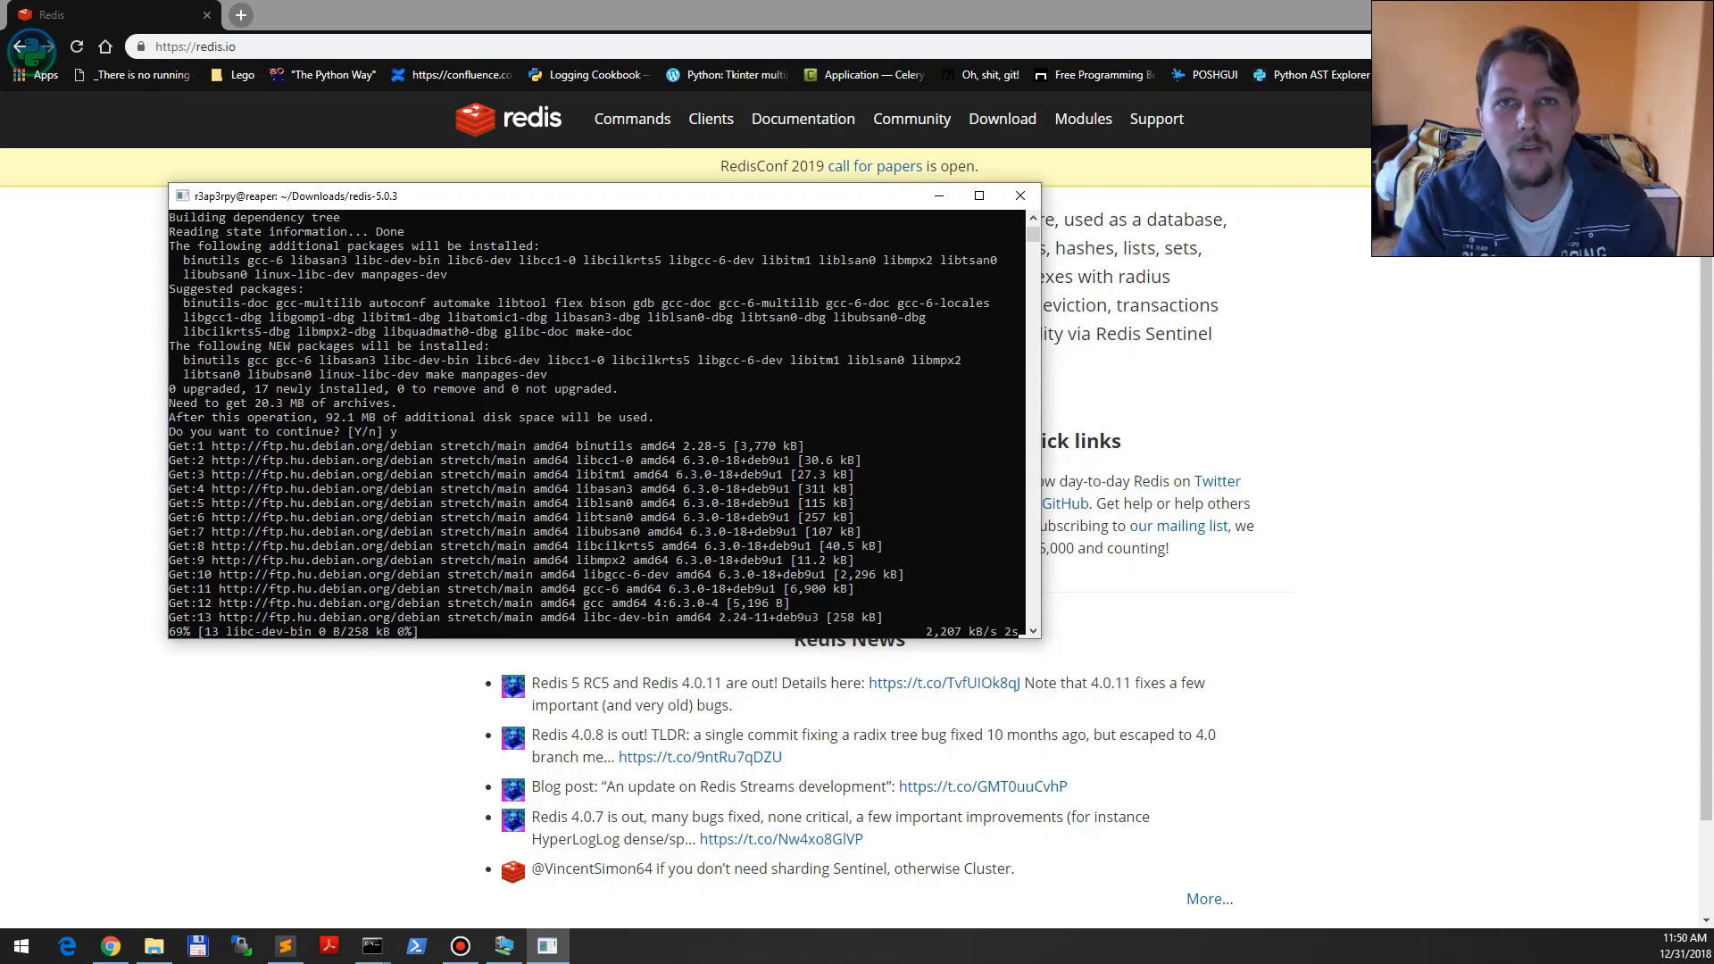
drag(635, 186, 504, 78)
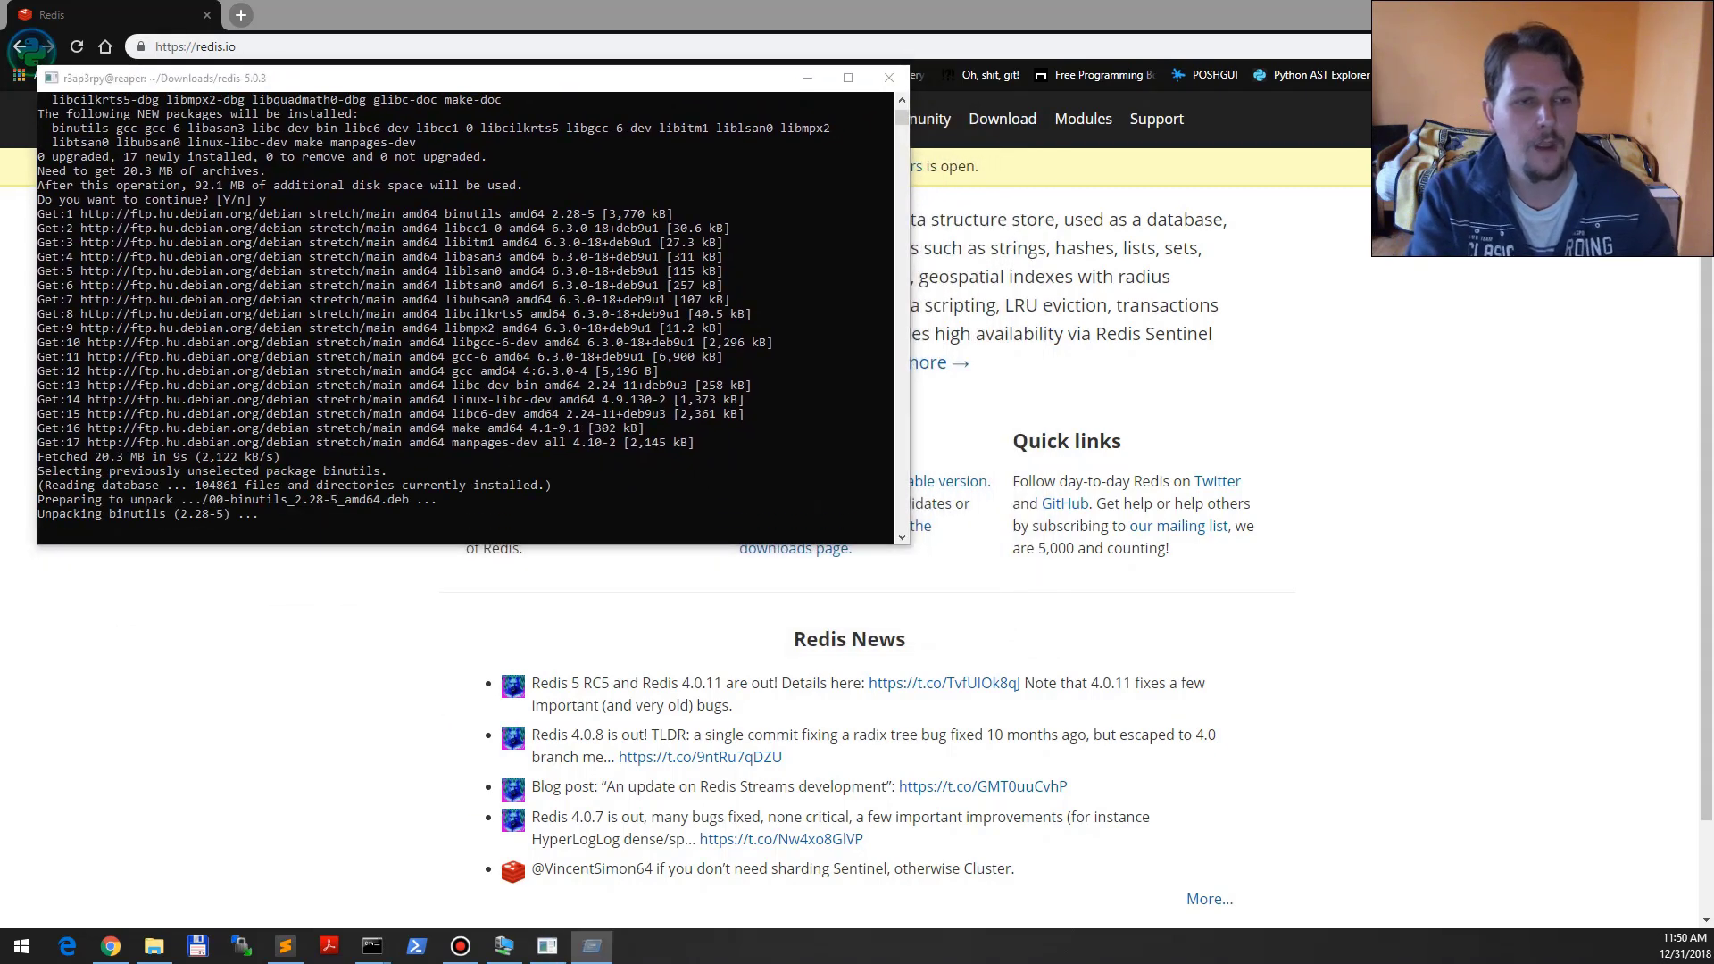
- In a new Command Prompt, go to Desktop, list it, and run virtualenv redisdemo
middle_click(372, 946)
drag(1220, 145, 1145, 409)
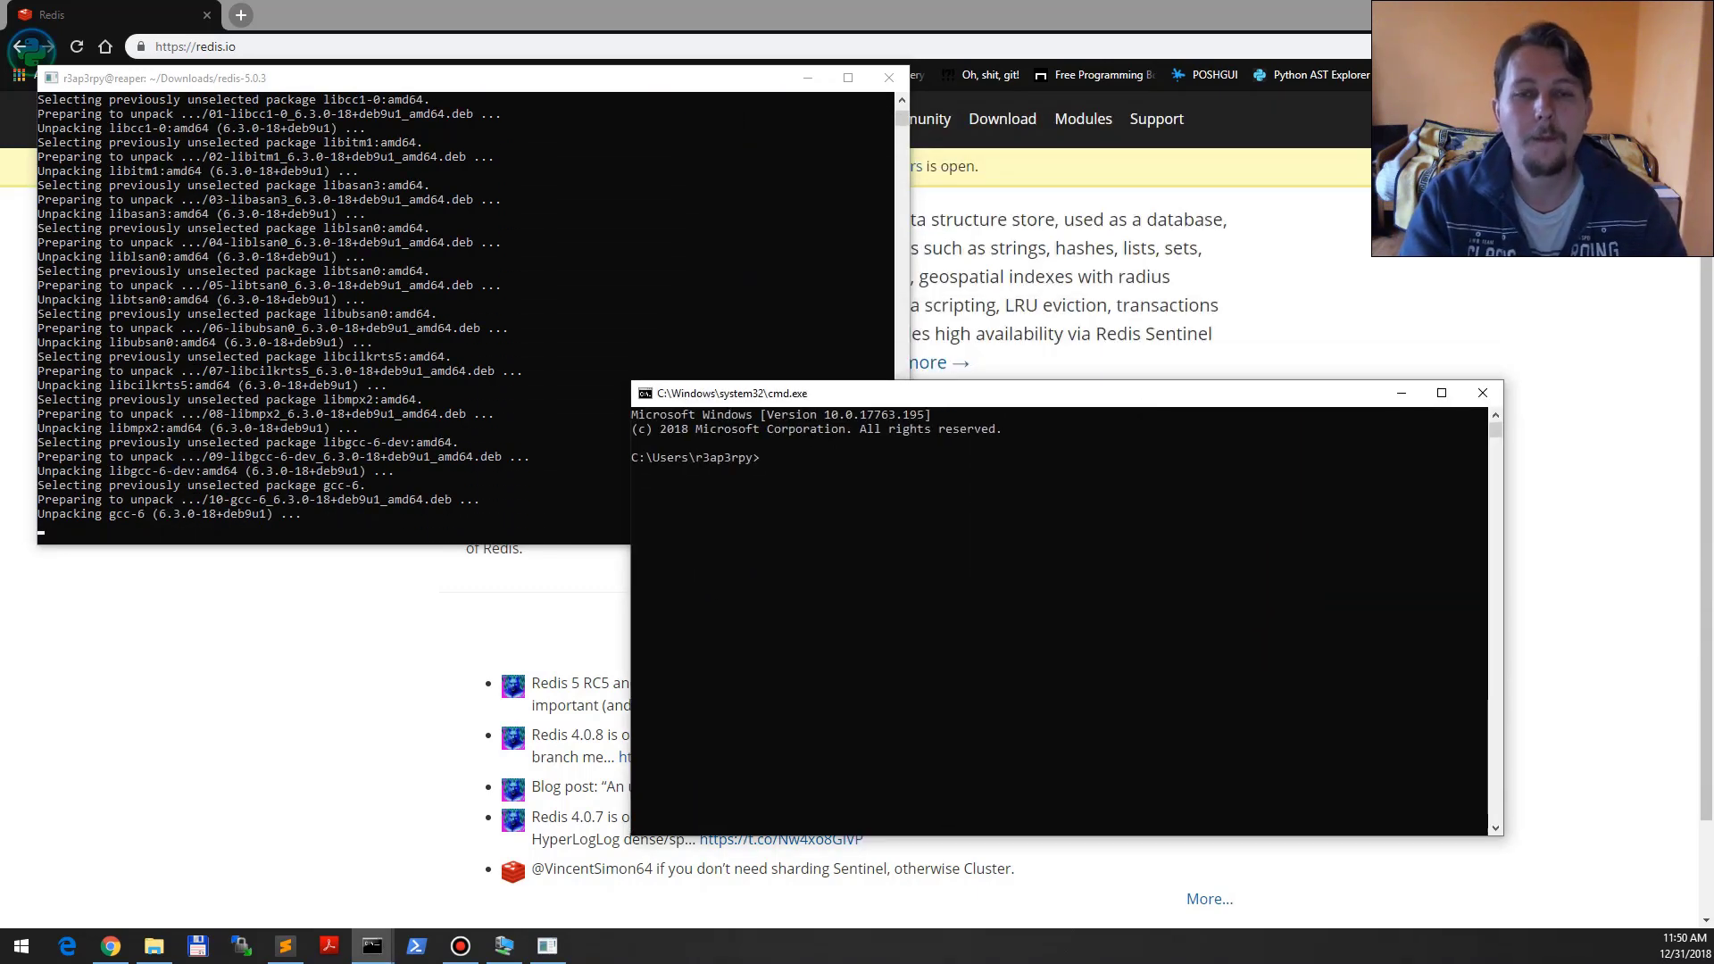
text(cd Desktop)
key(Return)
text(dir)
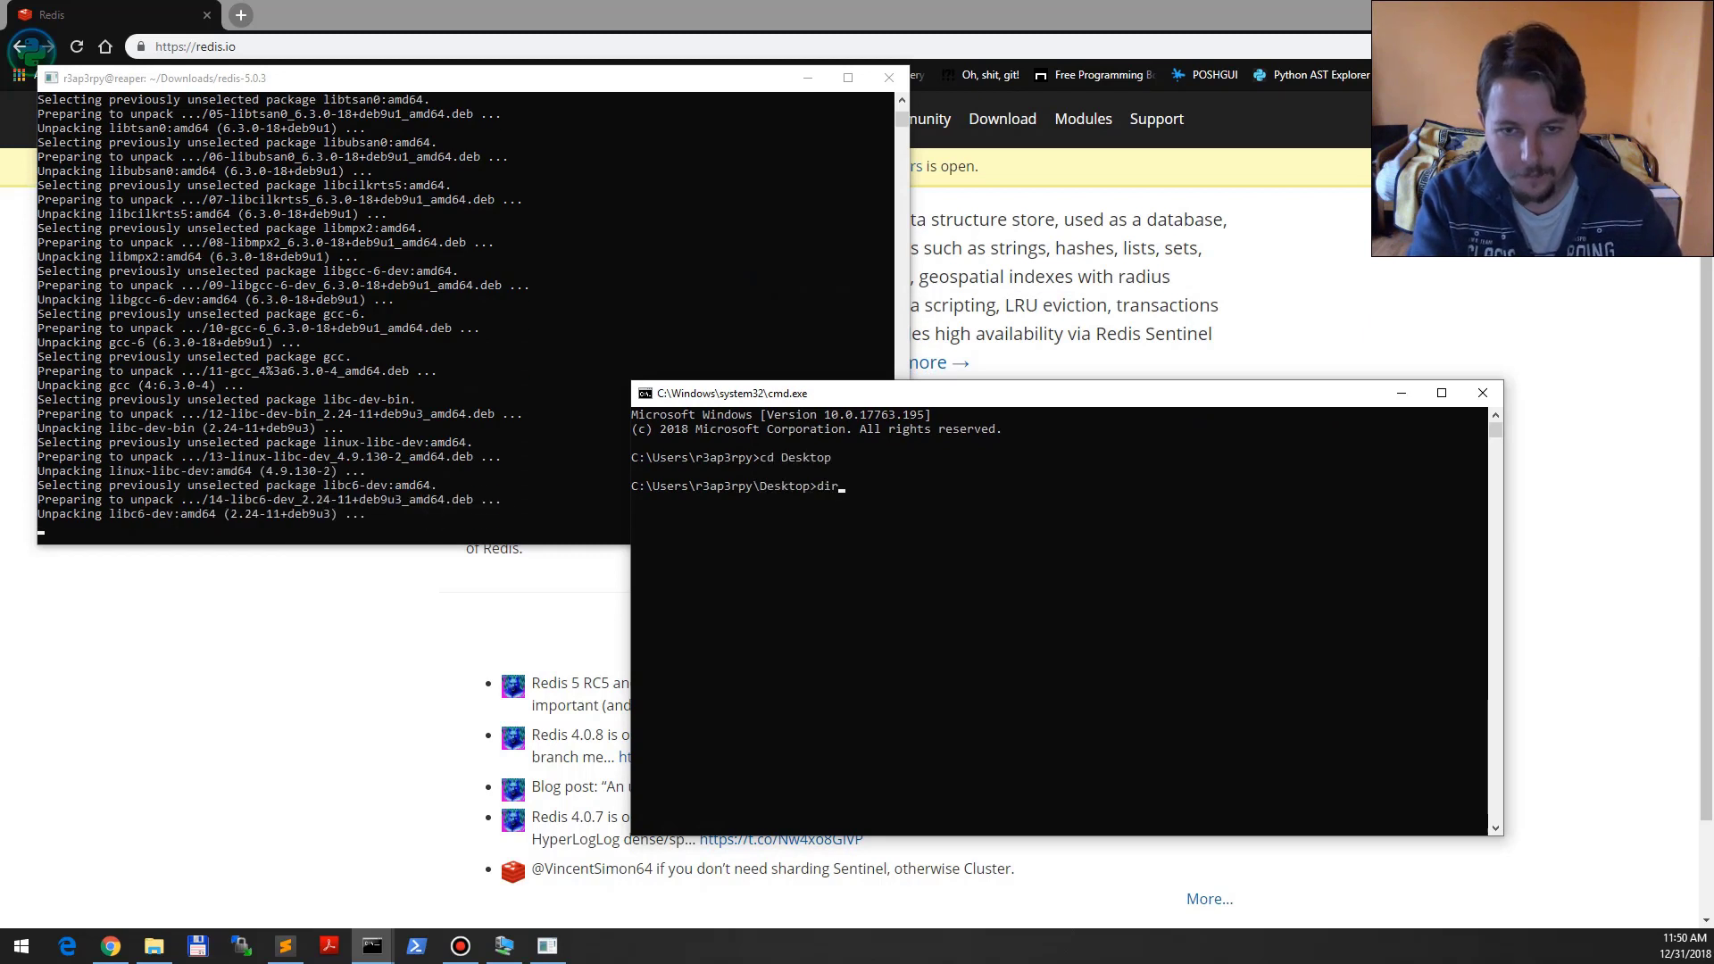
key(Return)
text(virtualenv)
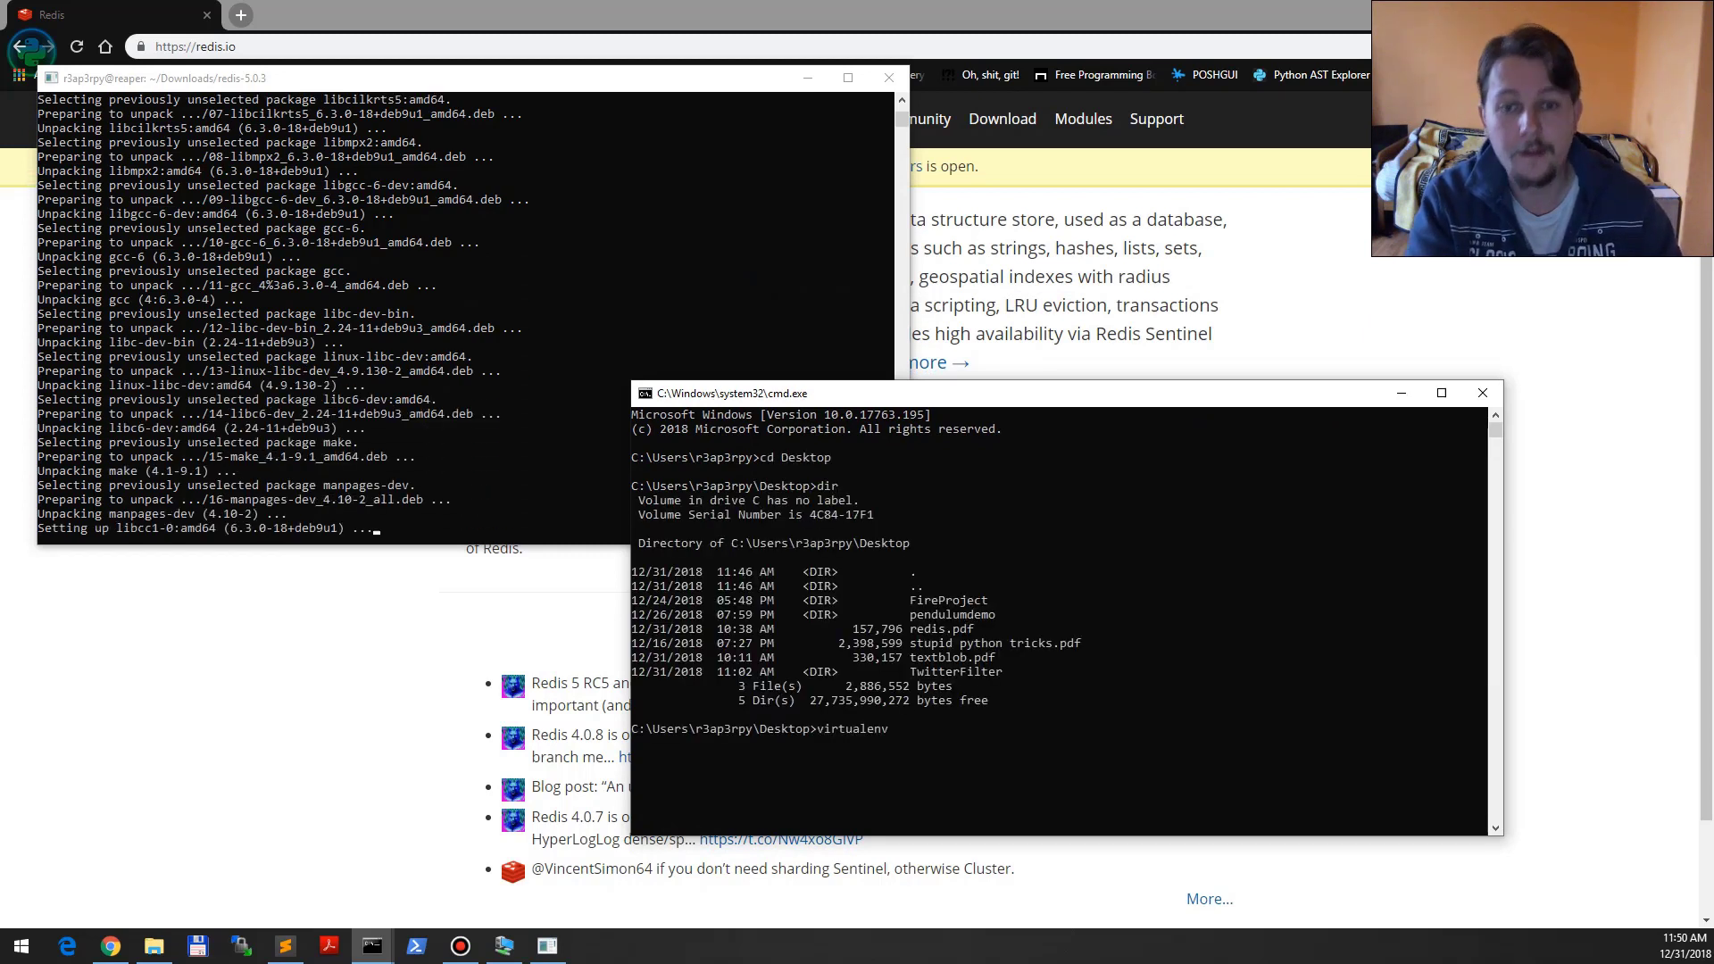
text( redisdemo)
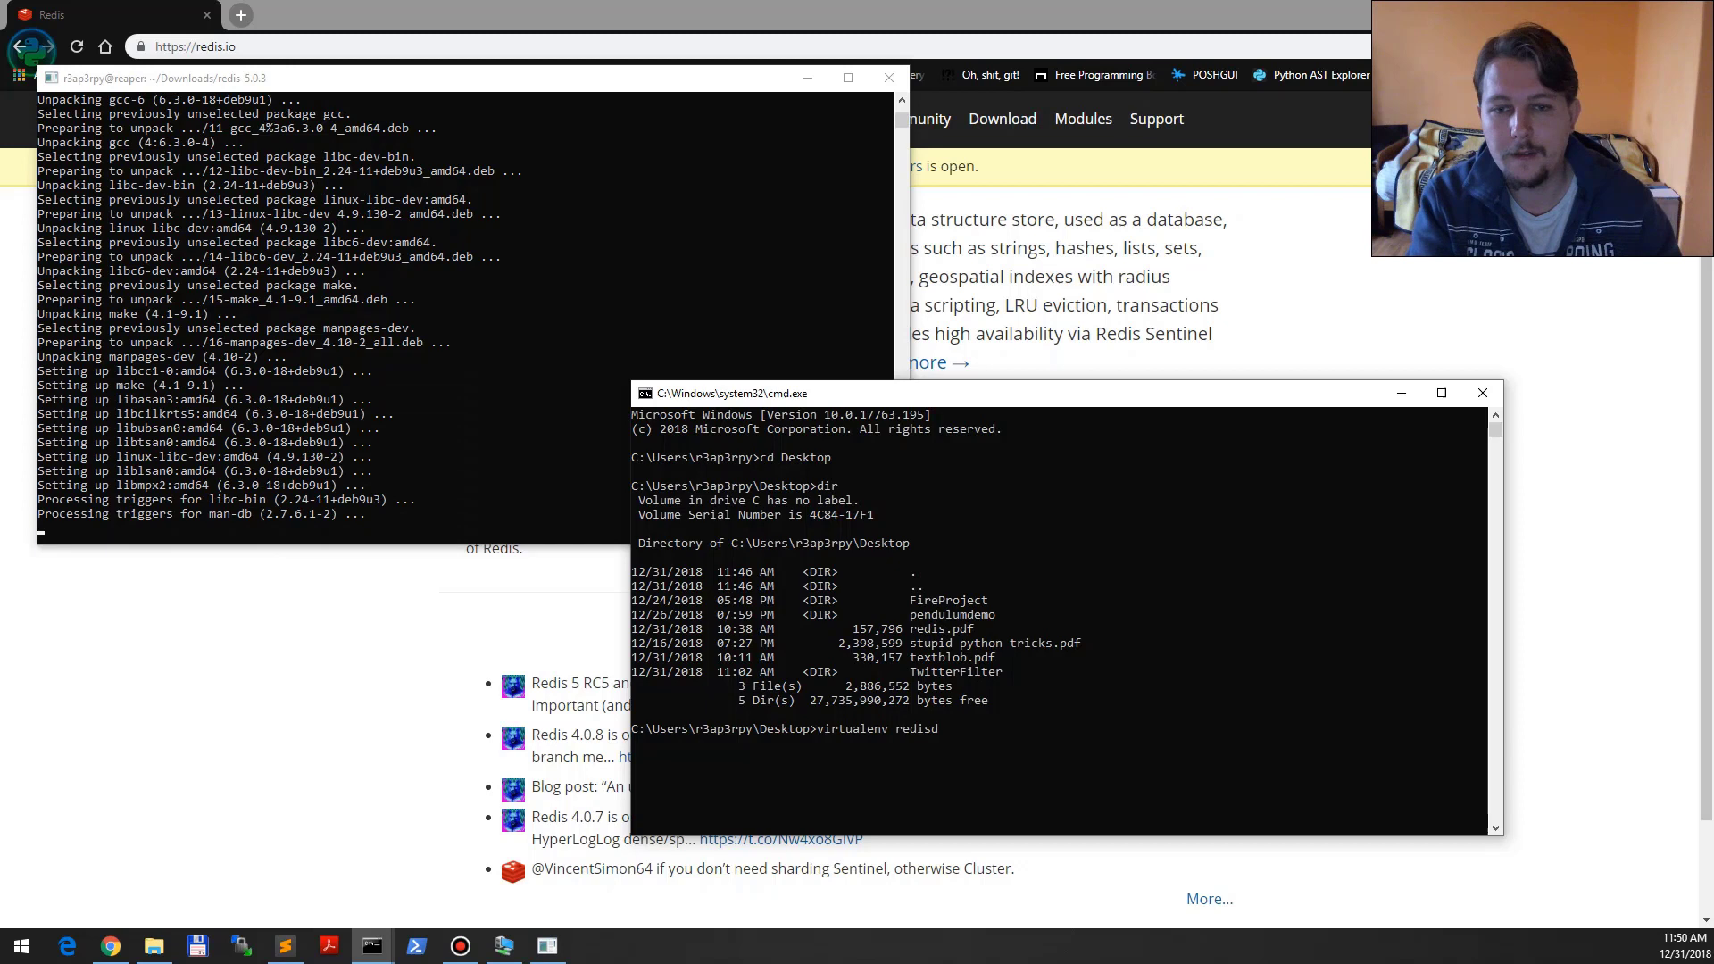
key(Return)
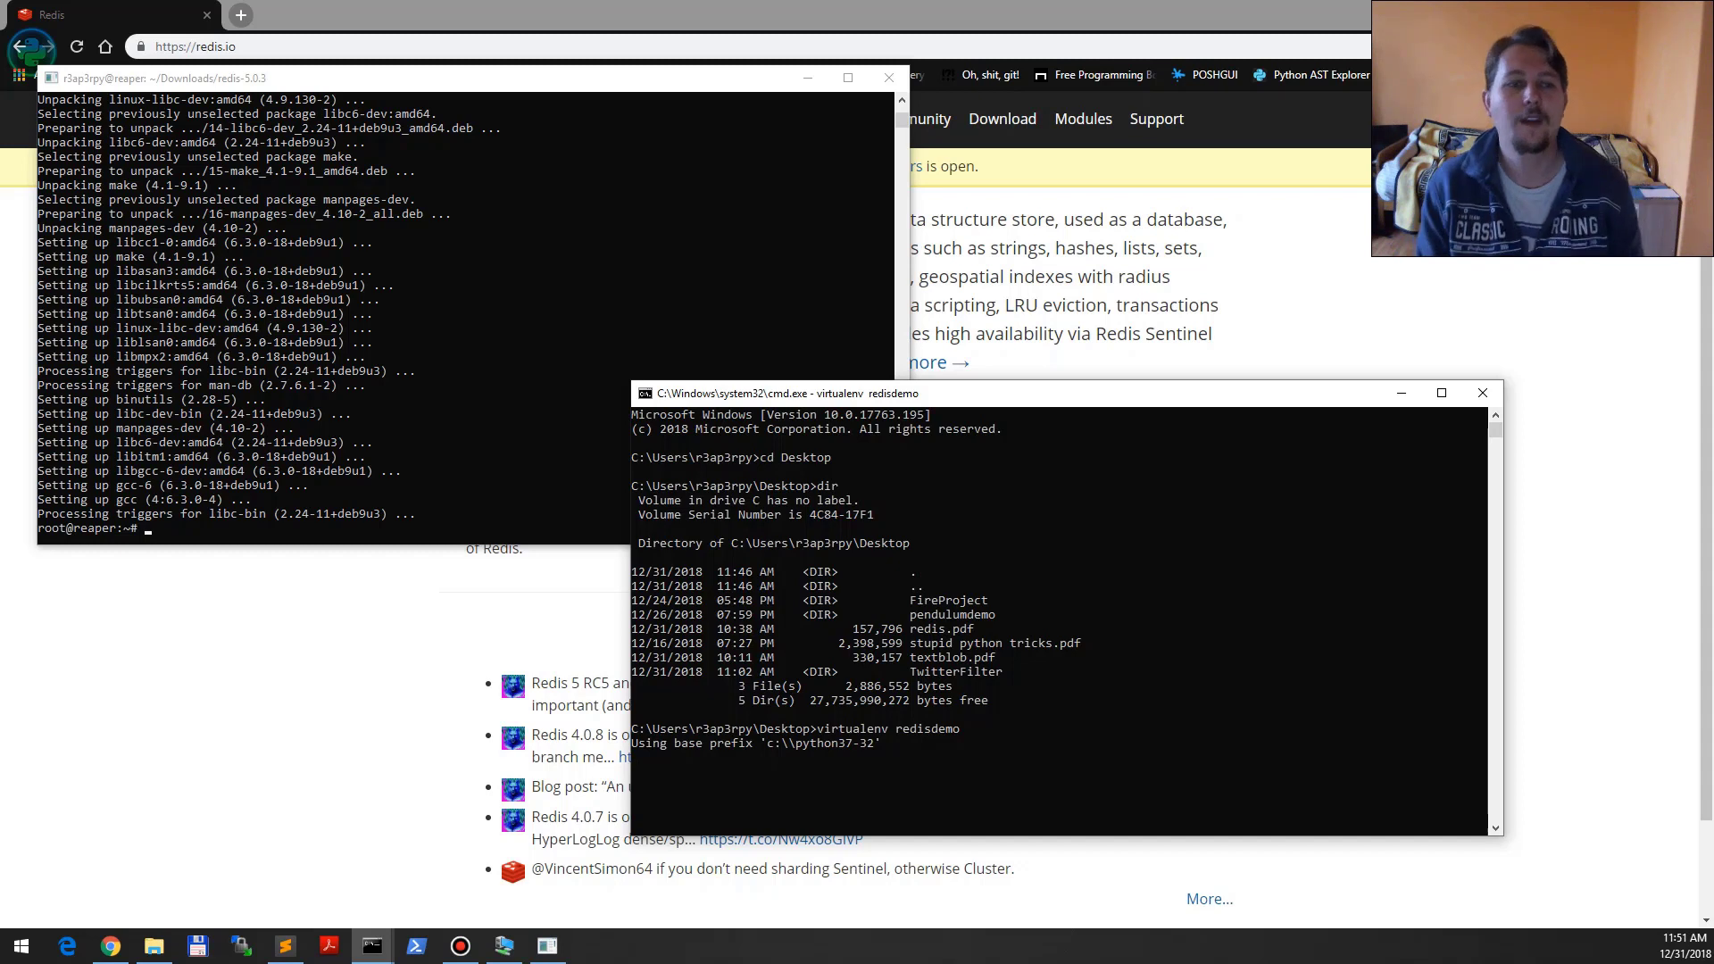
key(alt+Tab)
text(exit)
key(Return)
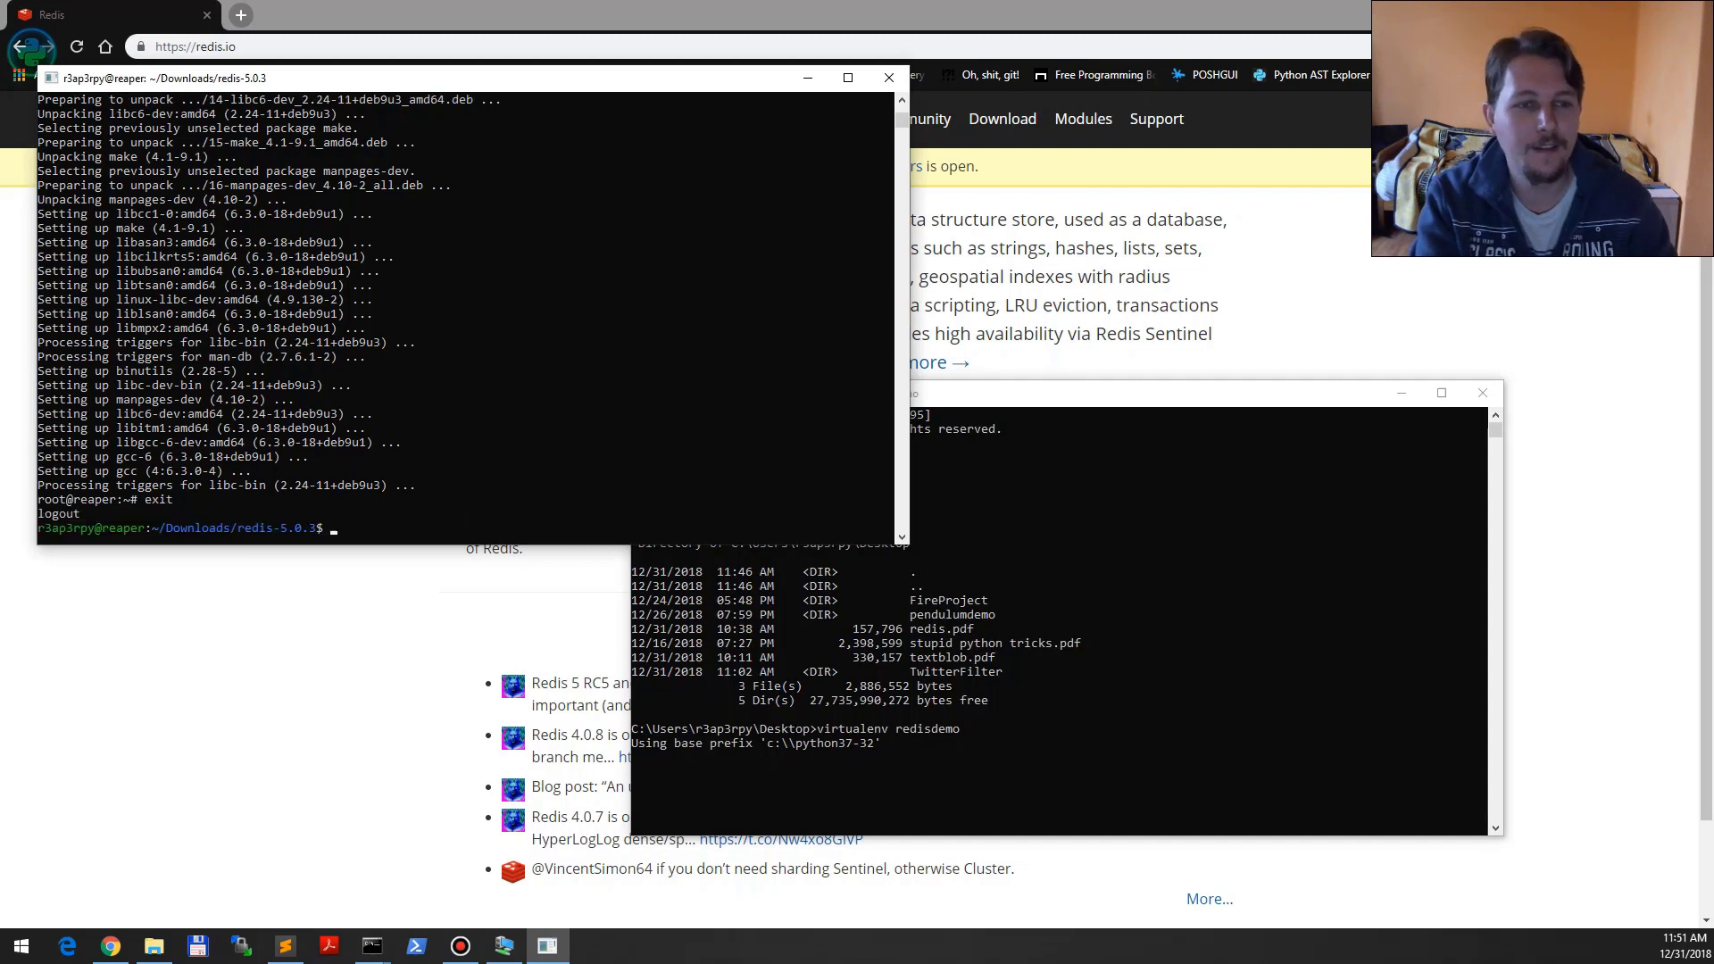
text(MALLO)
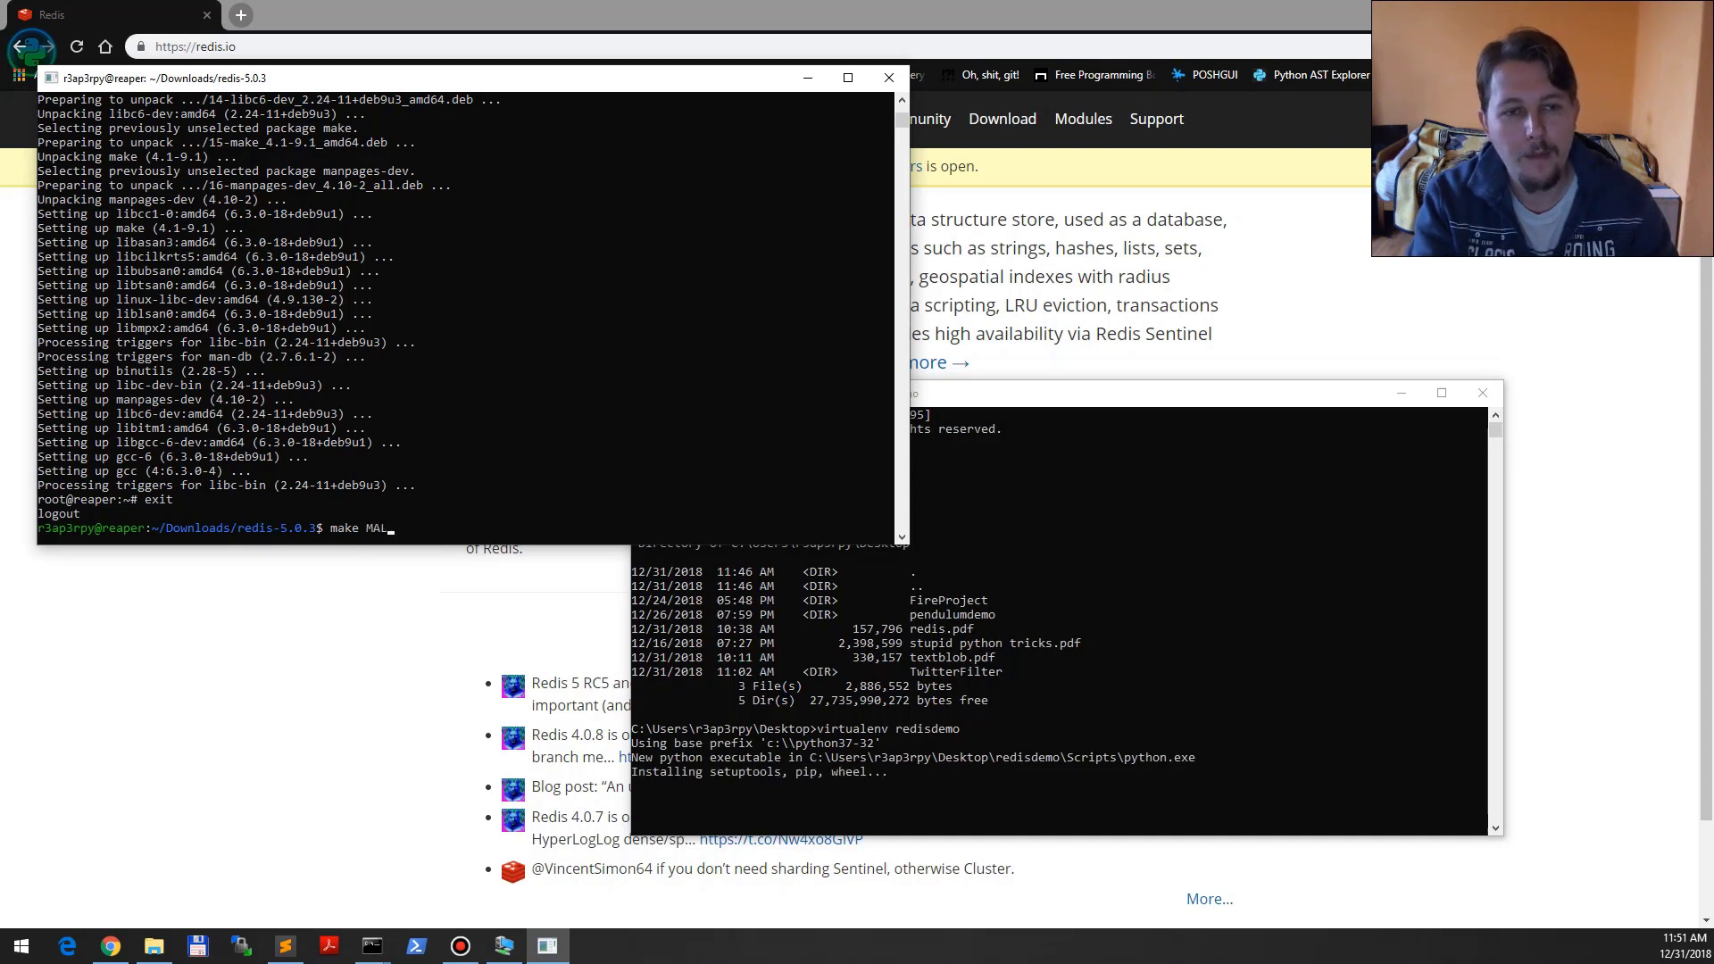
text(C=libc)
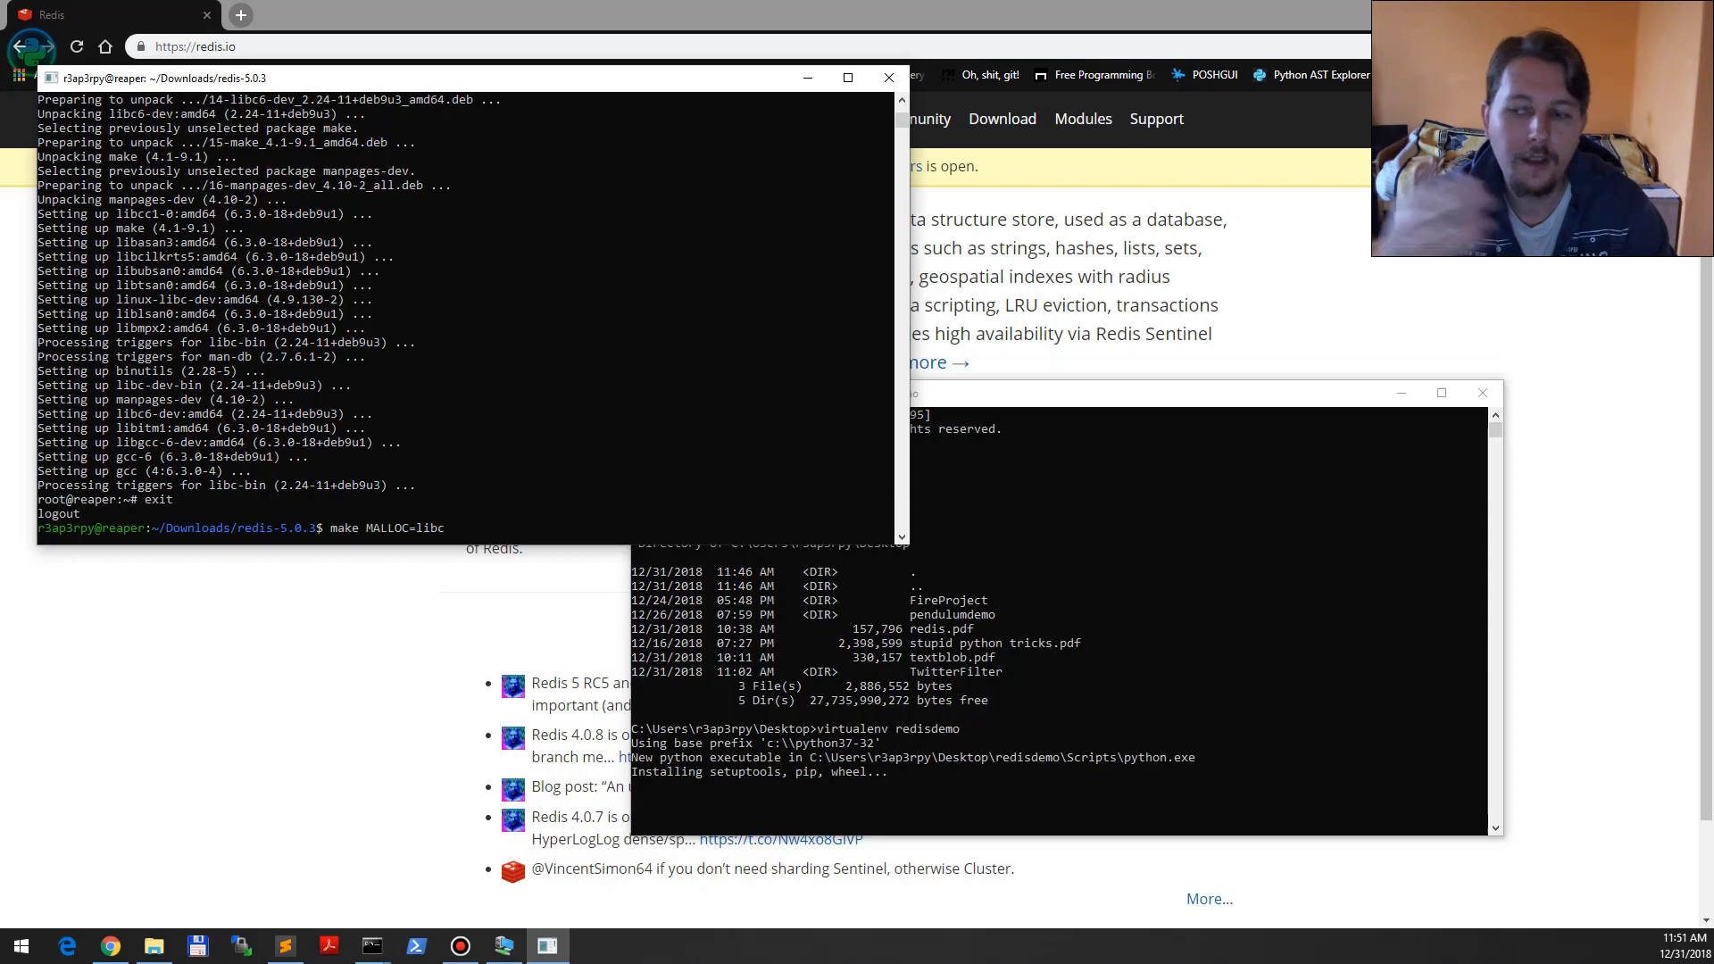
key(BackSpace)
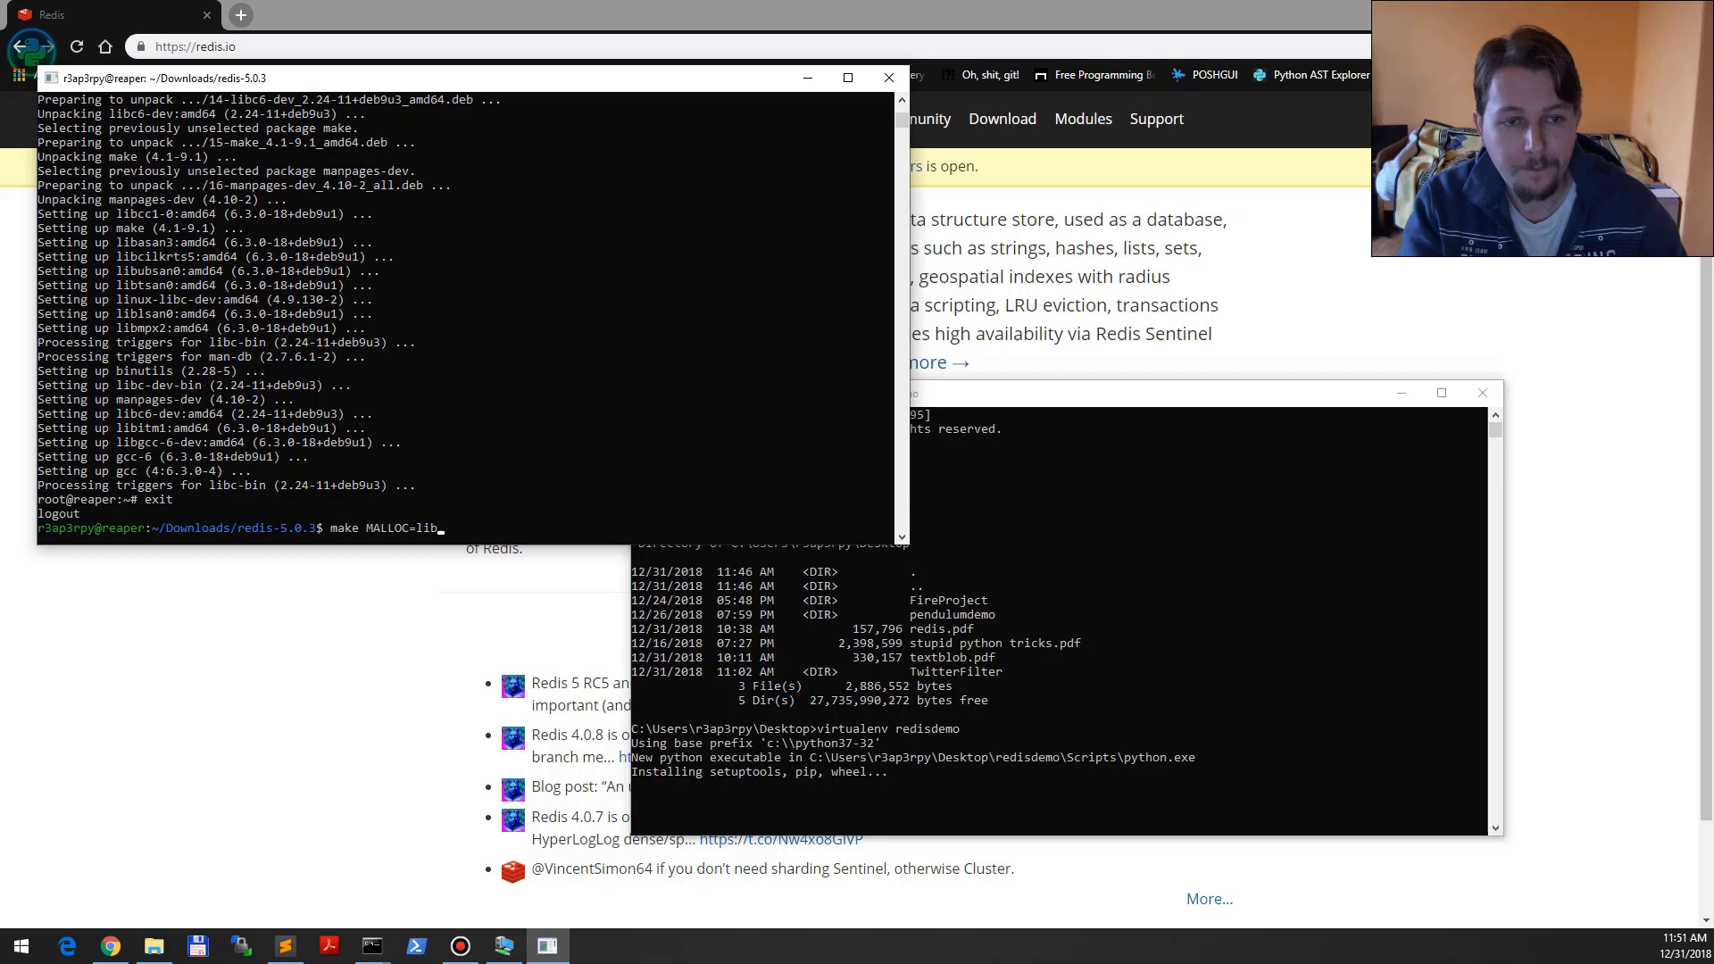
key(BackSpace)
key(BackSpace)
key(BackSpace)
key(BackSpace)
key(BackSpace)
key(BackSpace)
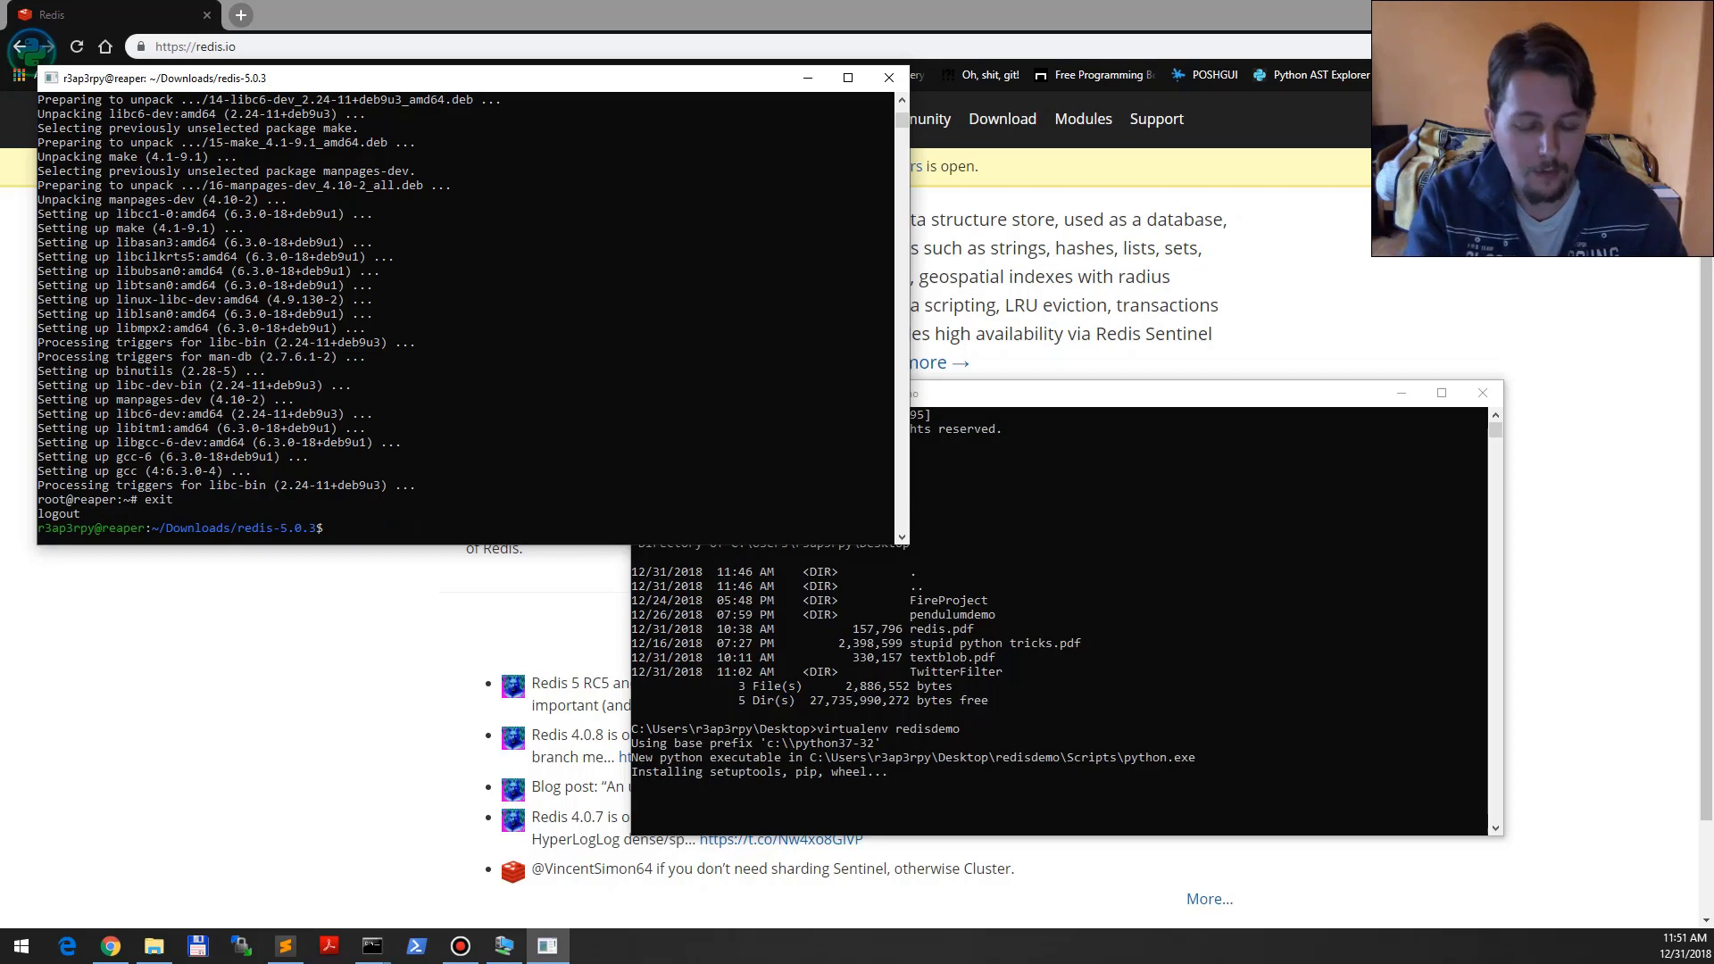
text(src\up)
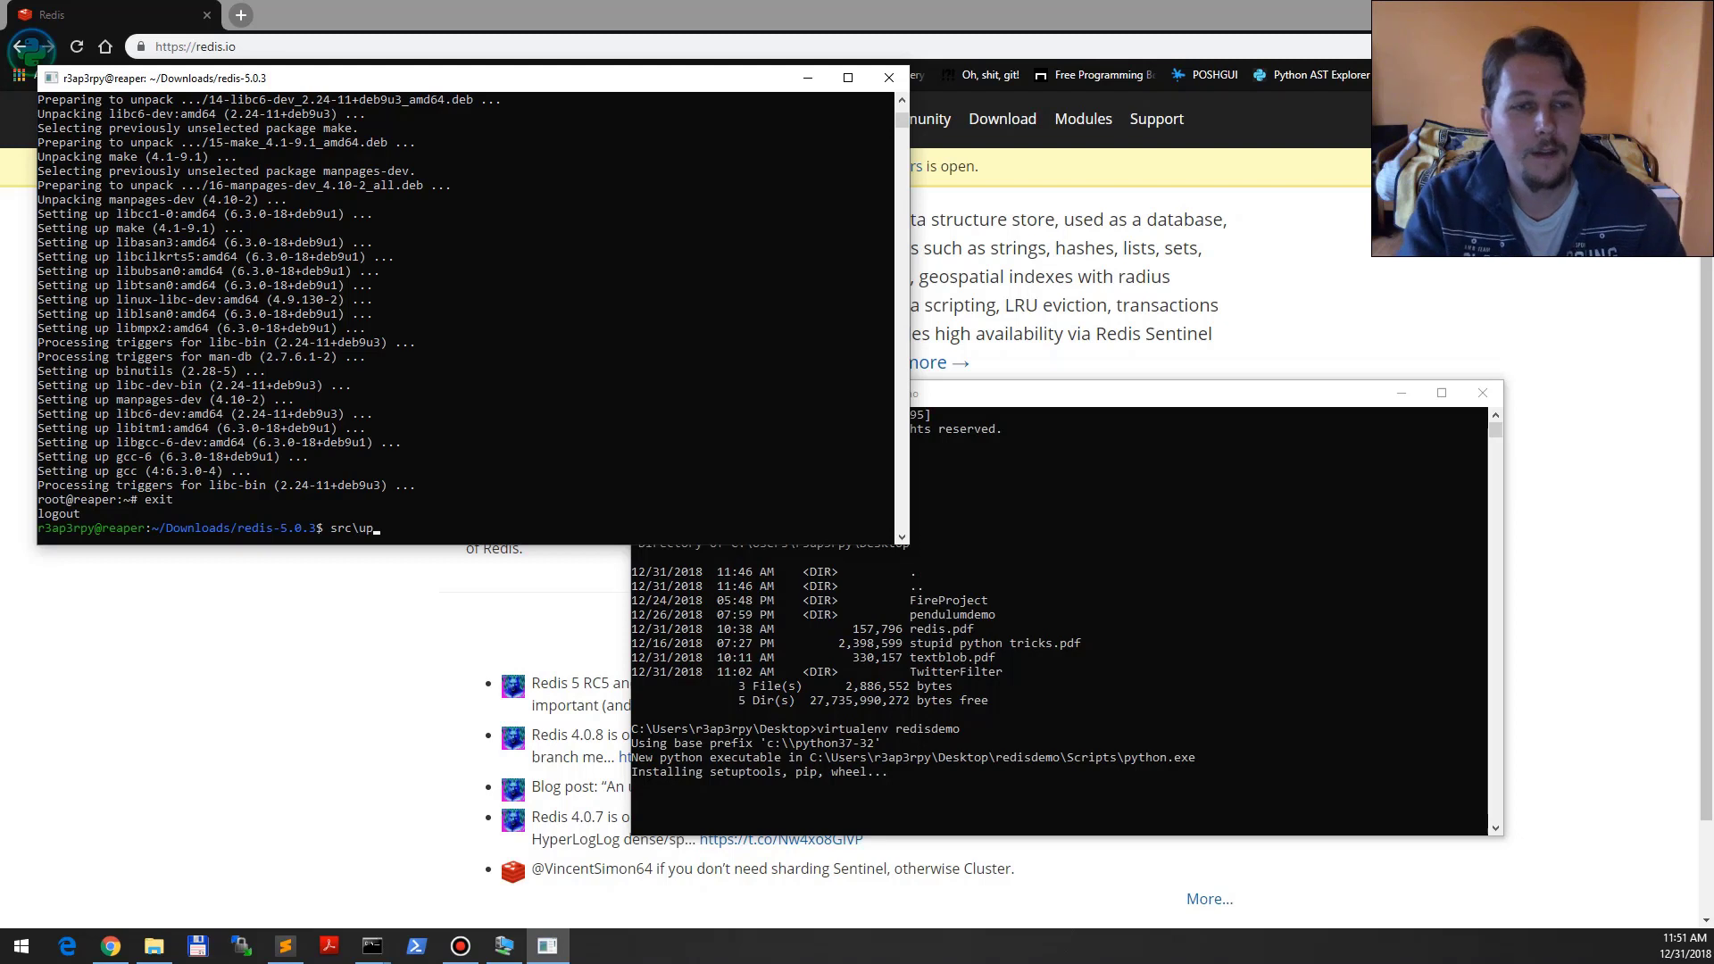
key(BackSpace)
key(BackSpace)
key(Home)
text(ls)
key(Return)
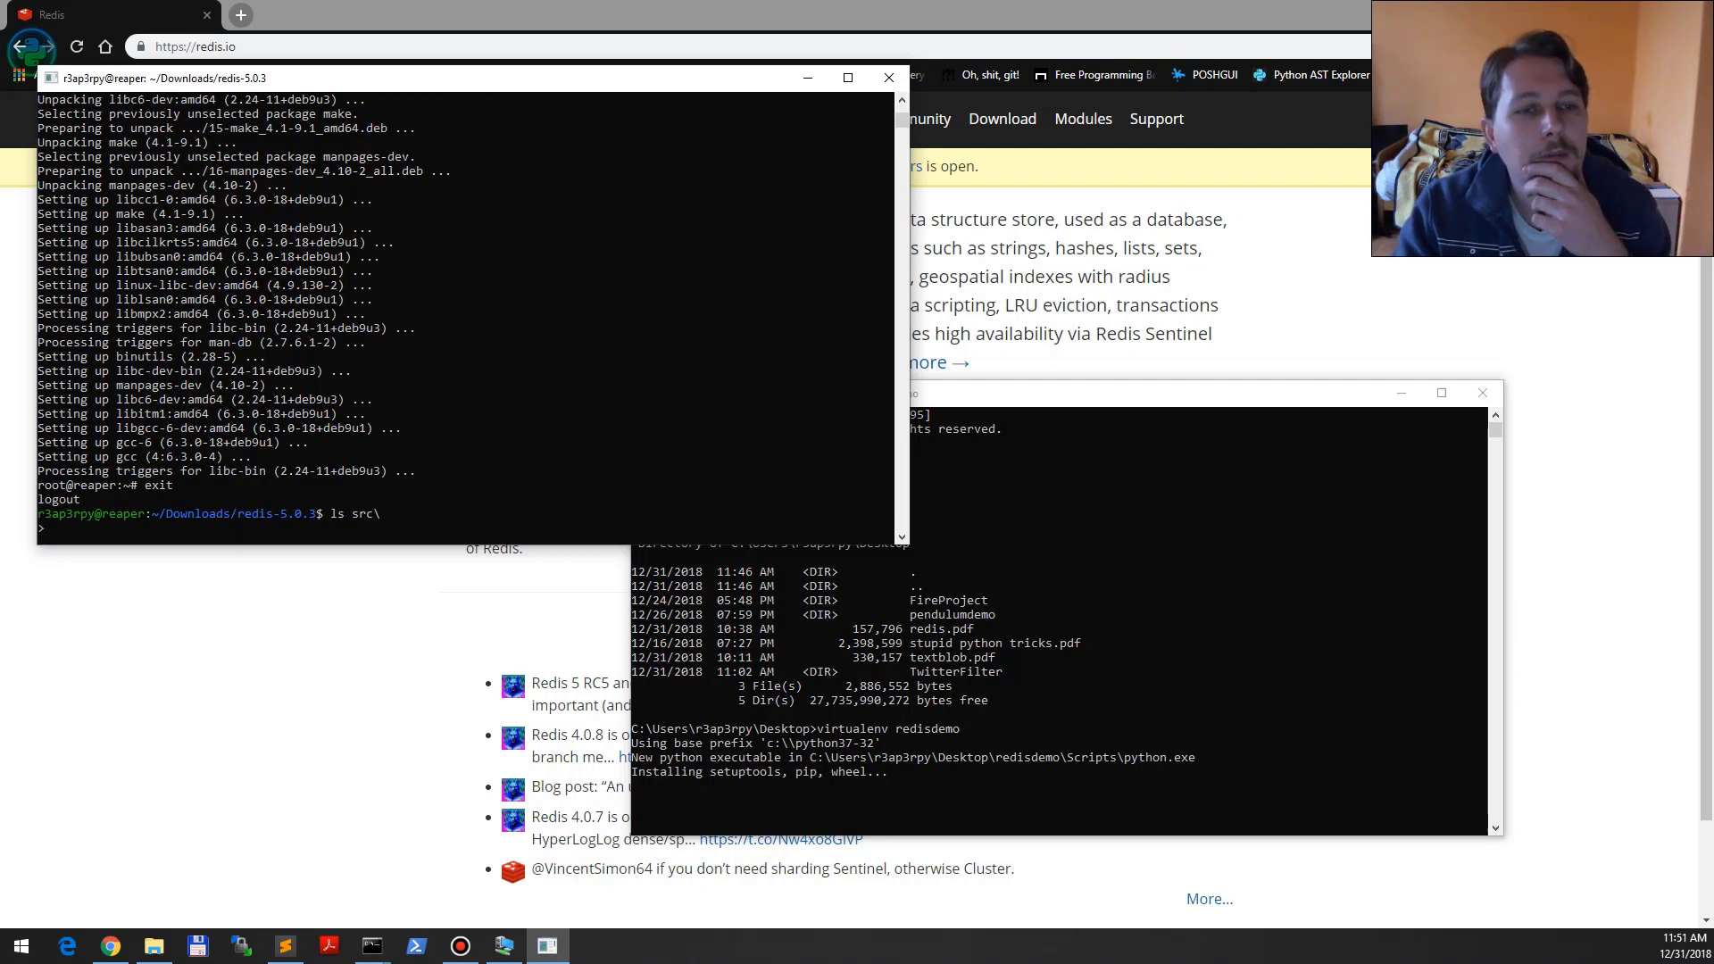
key(ctrl+c)
key(Up)
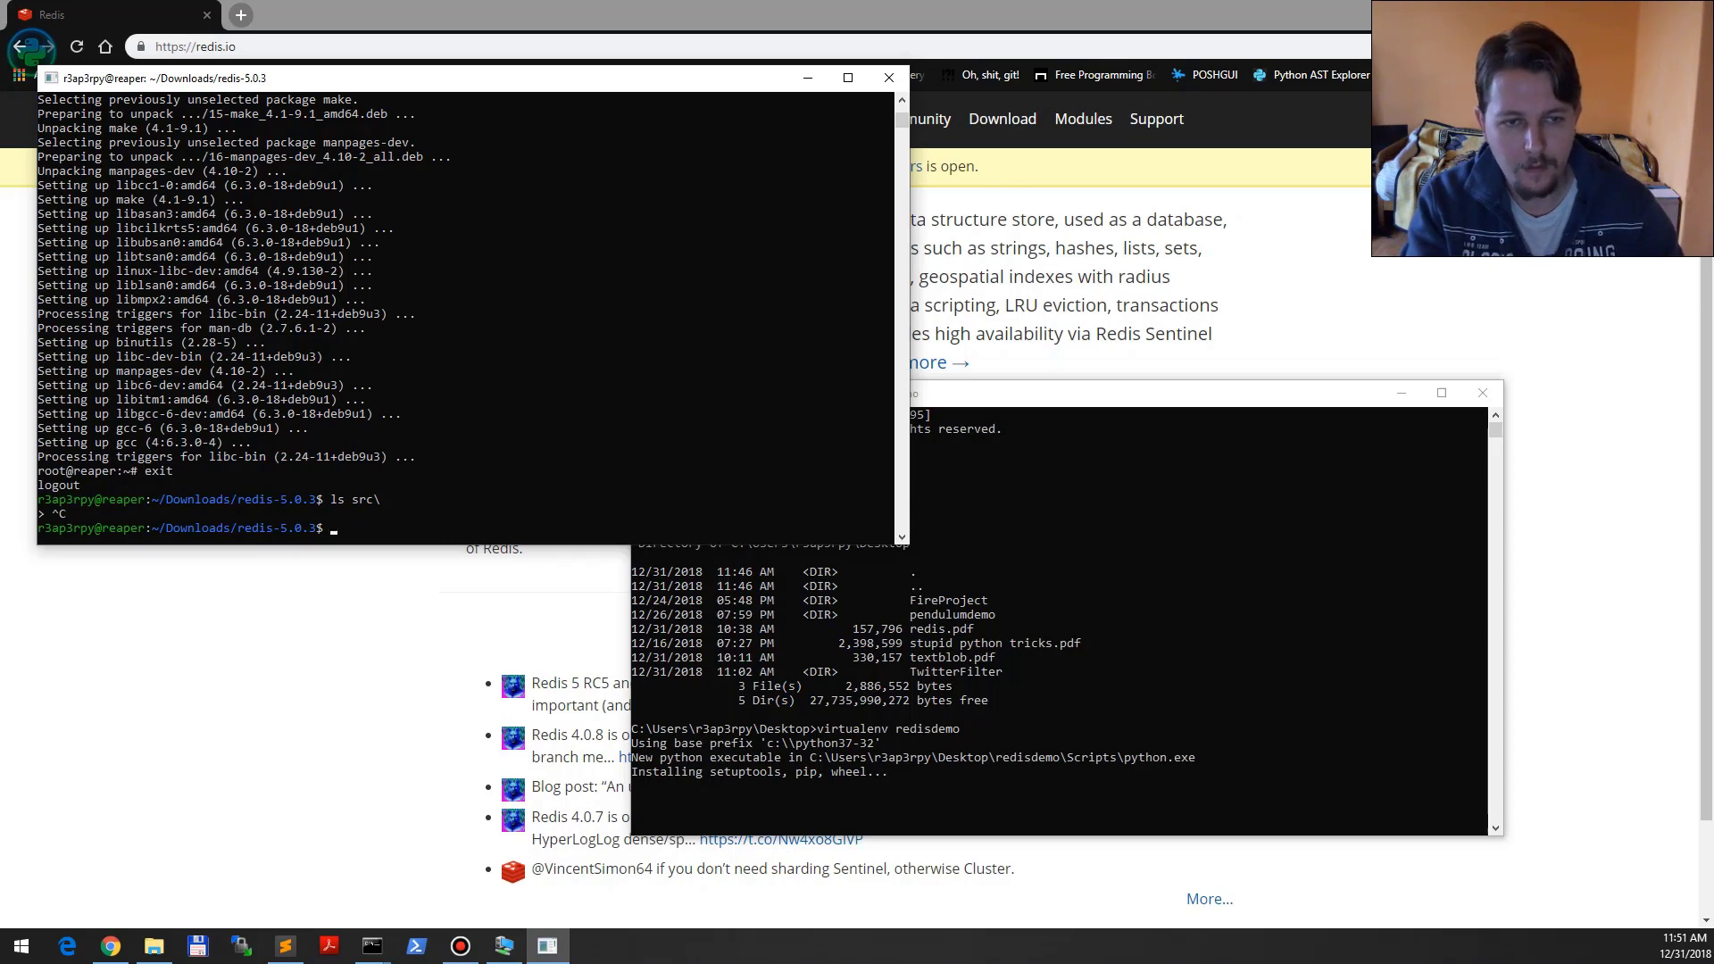
text(-l)
- List the redis folder and src/ with ls -l, then build Redis with make MALLOC=libc
key(Return)
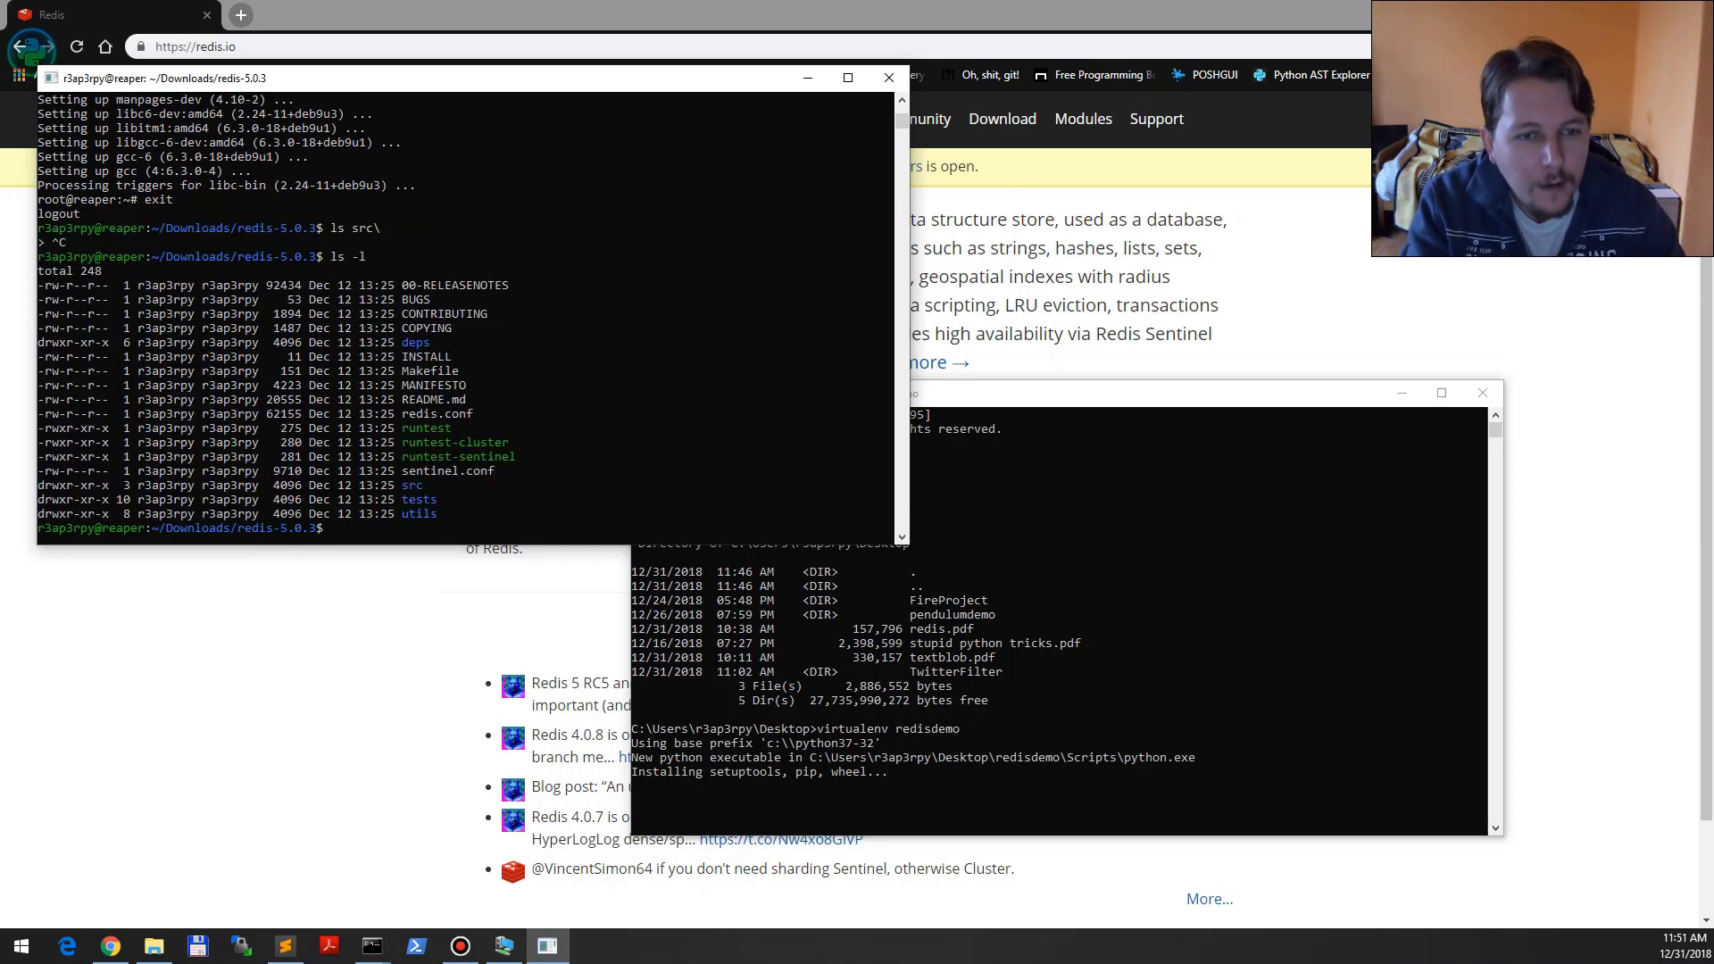
text(ls -l src/)
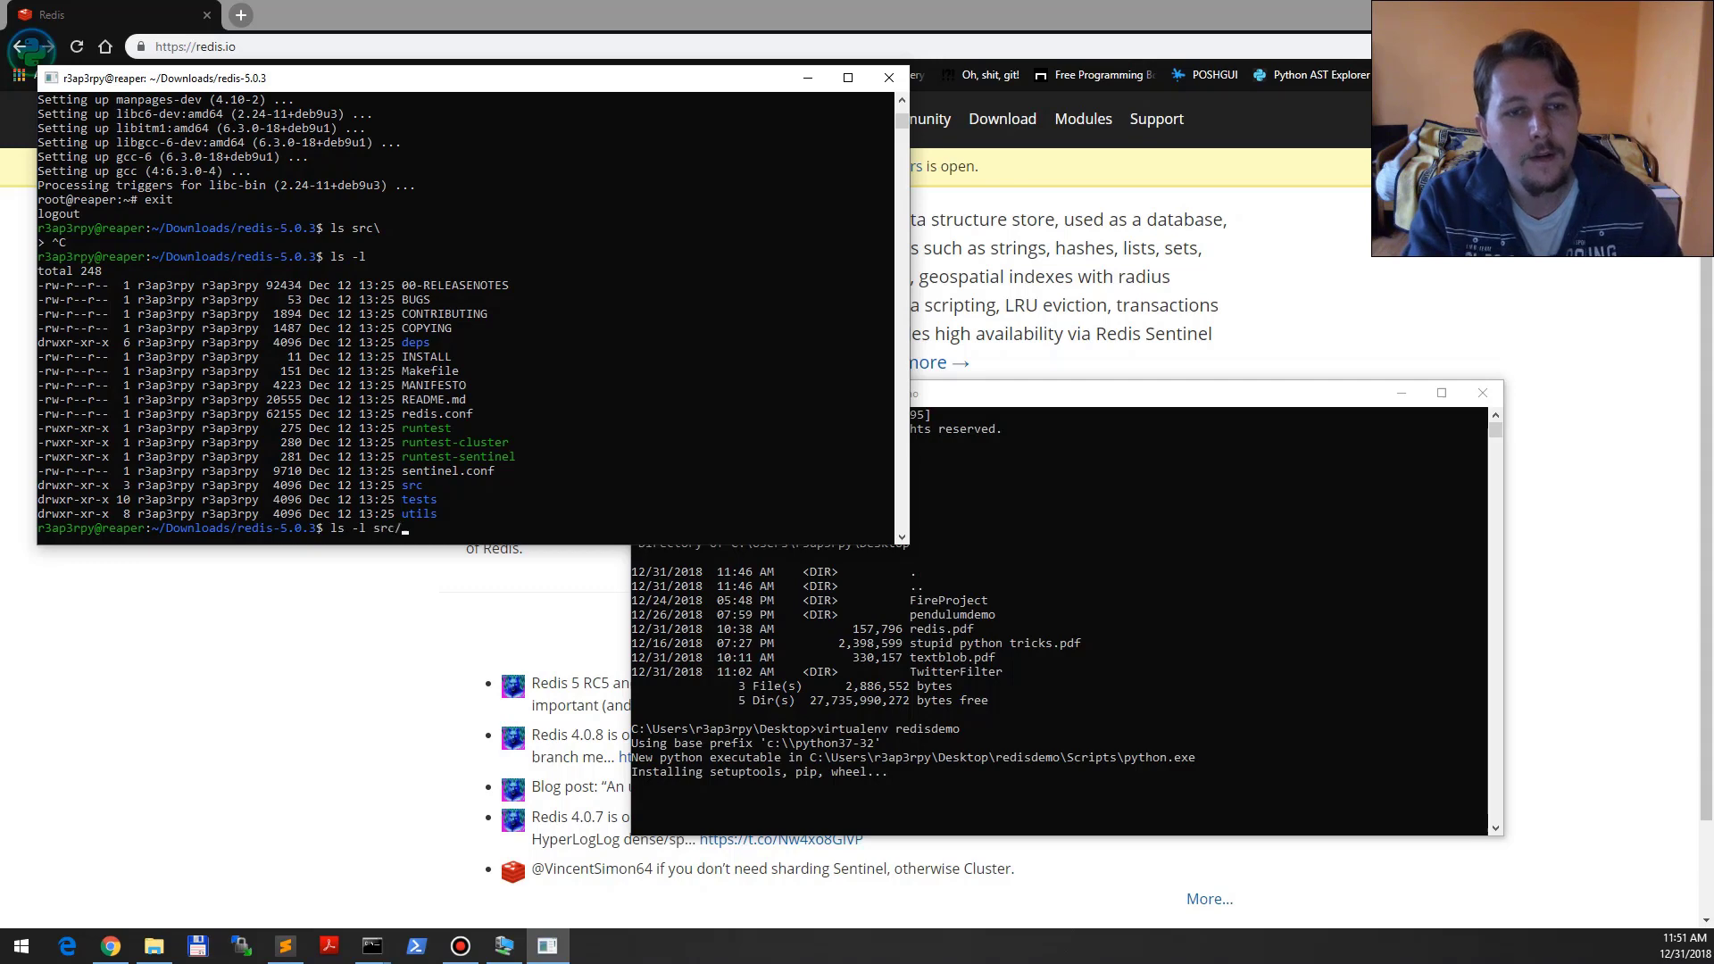
key(Return)
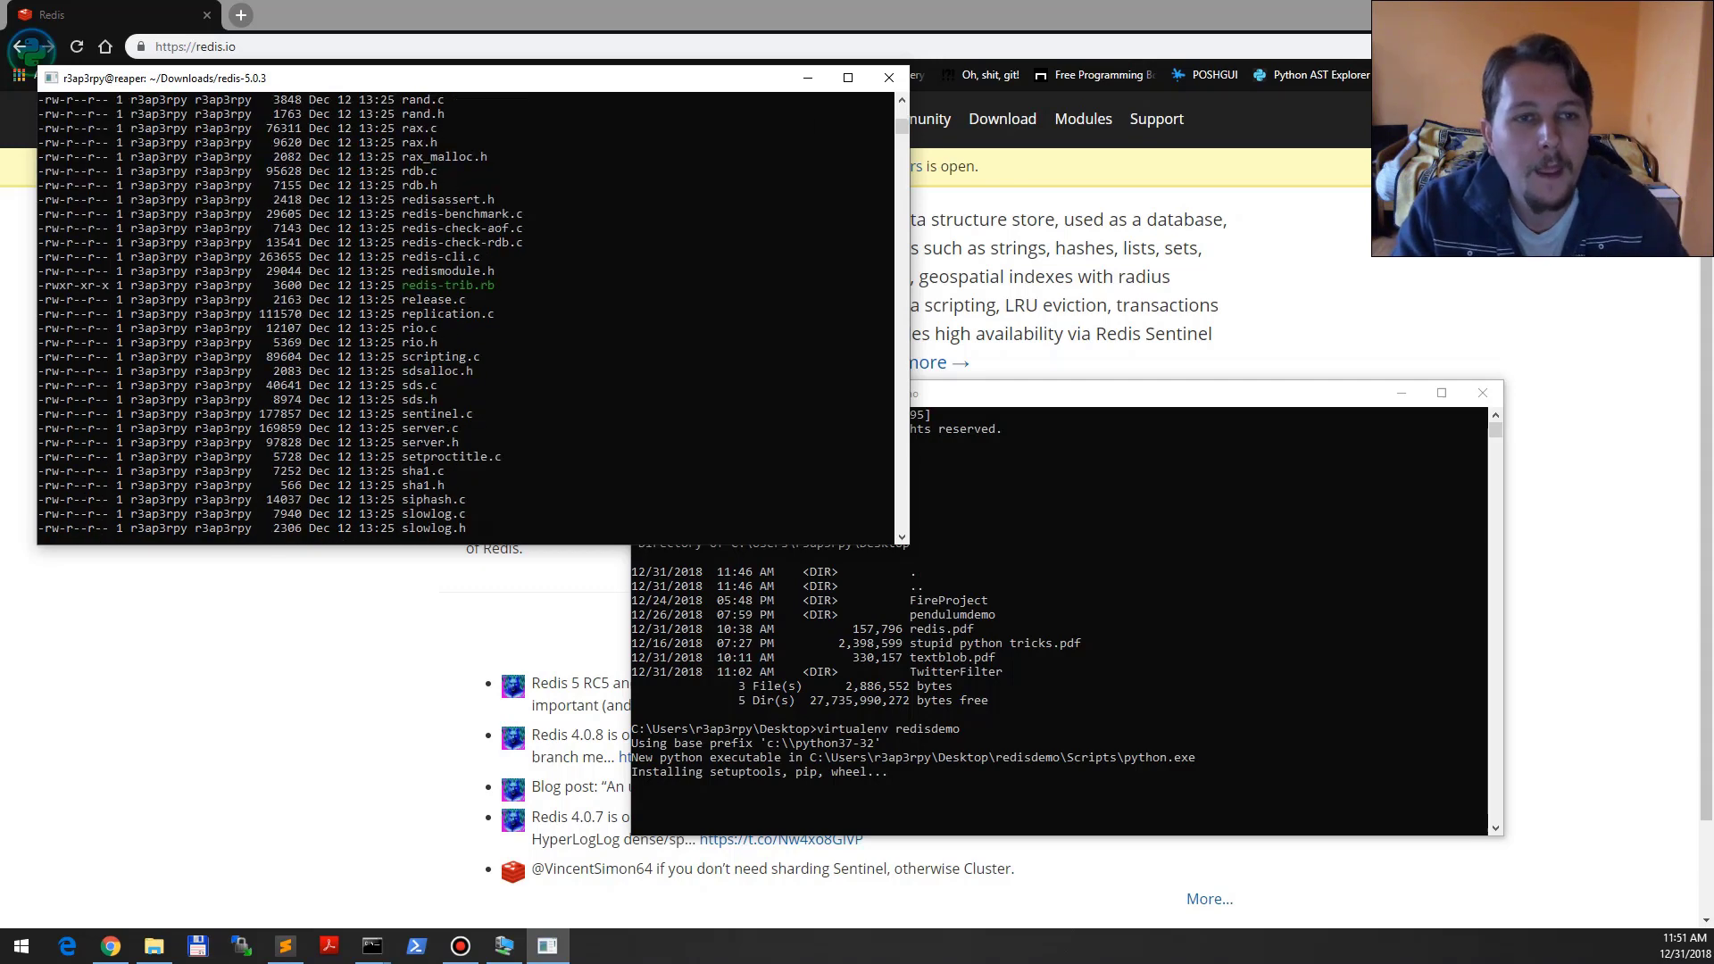
scroll(469, 308, up, 5)
scroll(469, 309, up, 5)
scroll(470, 308, up, 5)
scroll(468, 308, up, 3)
scroll(468, 309, up, 3)
scroll(469, 309, up, 3)
scroll(469, 309, up, 3)
scroll(469, 308, down, 3)
scroll(469, 308, down, 3)
scroll(468, 308, down, 3)
scroll(469, 309, down, 3)
scroll(470, 308, down, 3)
scroll(470, 308, down, 3)
click(491, 300)
text(make MALLOC=libc)
key(Return)
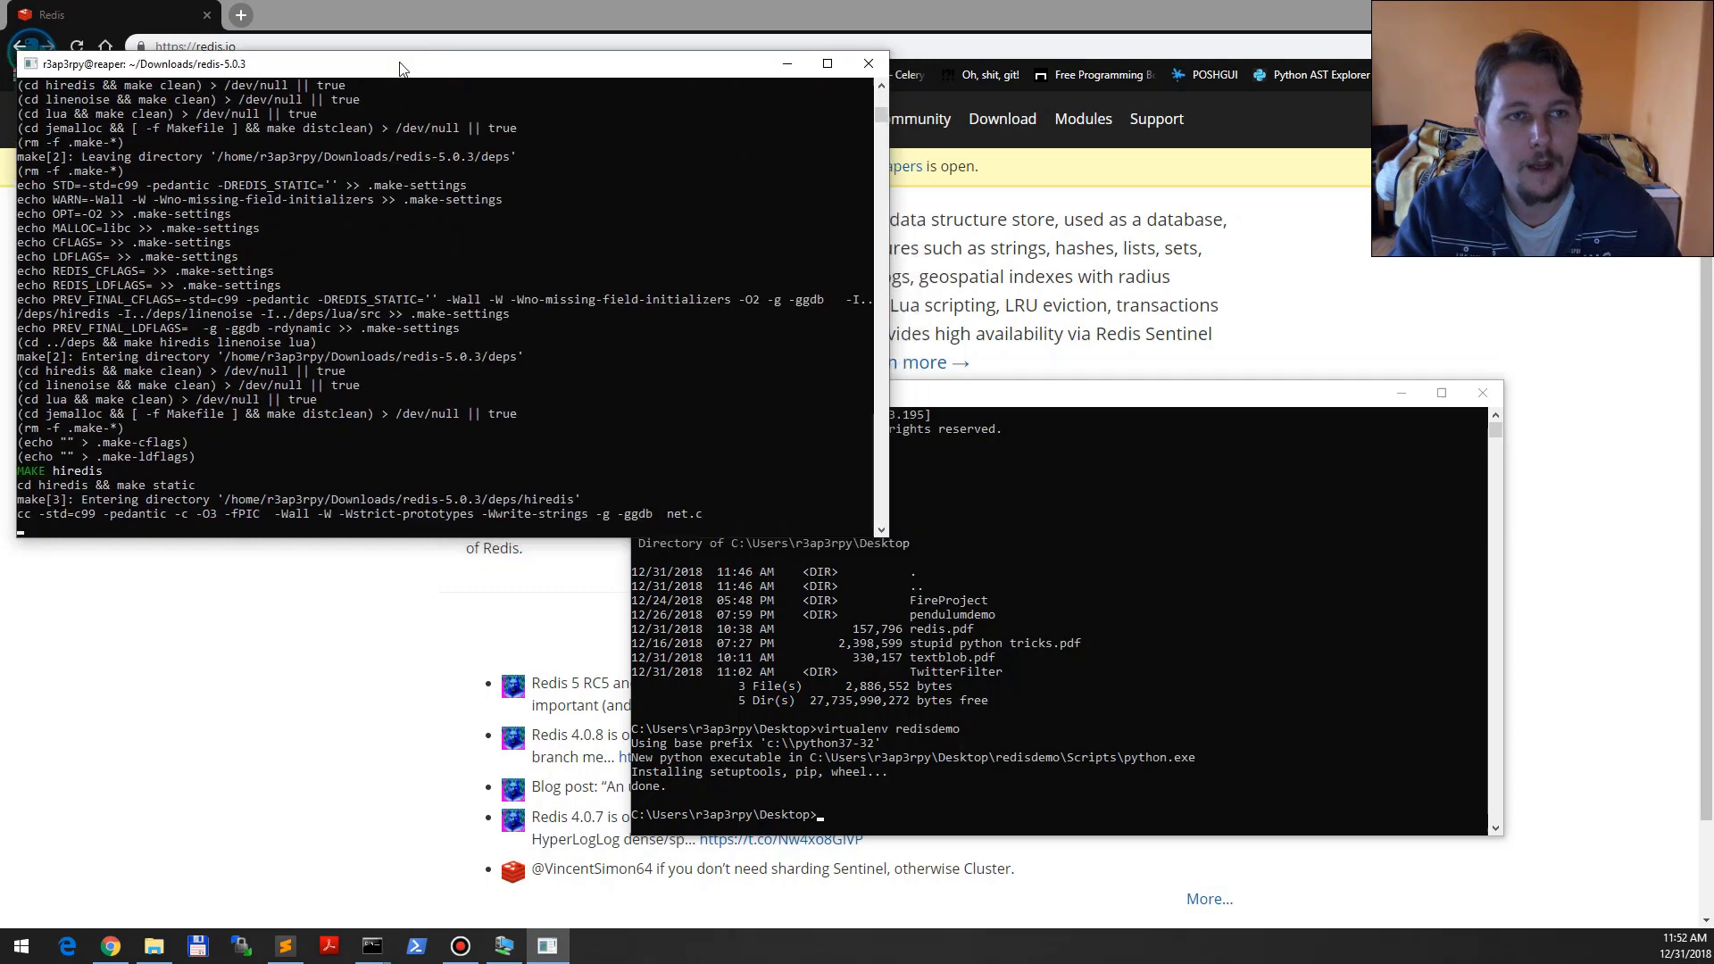
drag(460, 77, 426, 53)
- Activate the redisdemo virtualenv, pip install redis, and start Python
key(alt+Tab)
key(Return)
key(Return)
key(Return)
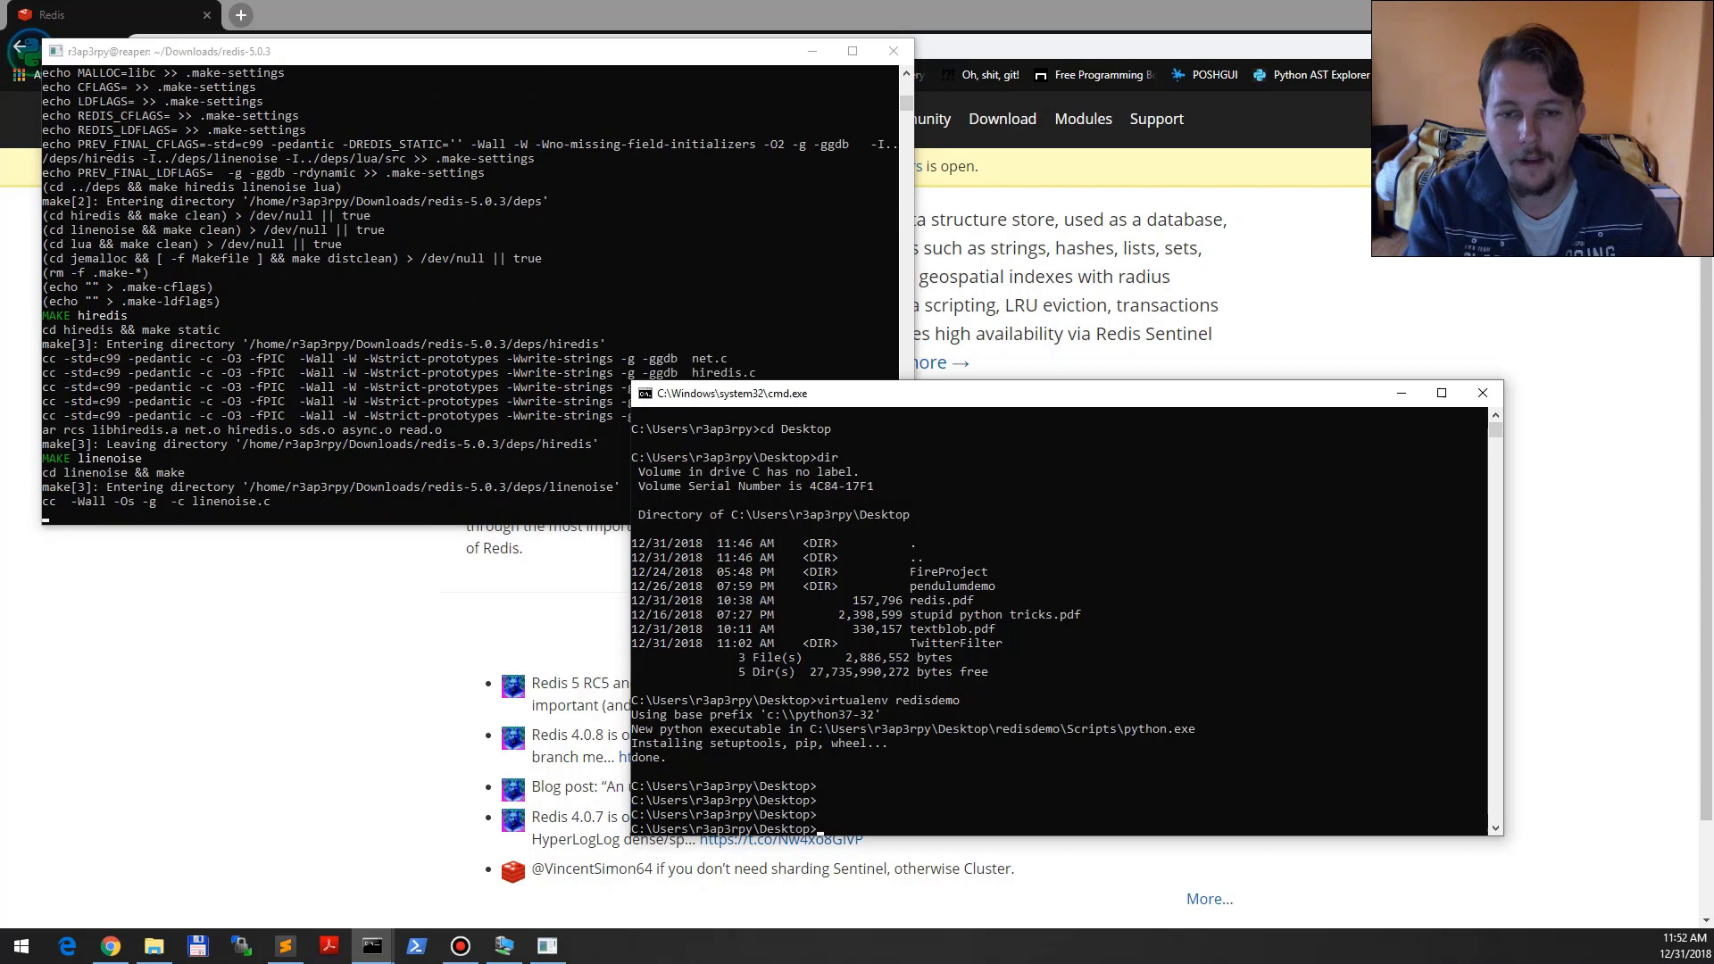
text(redisdemo\ac)
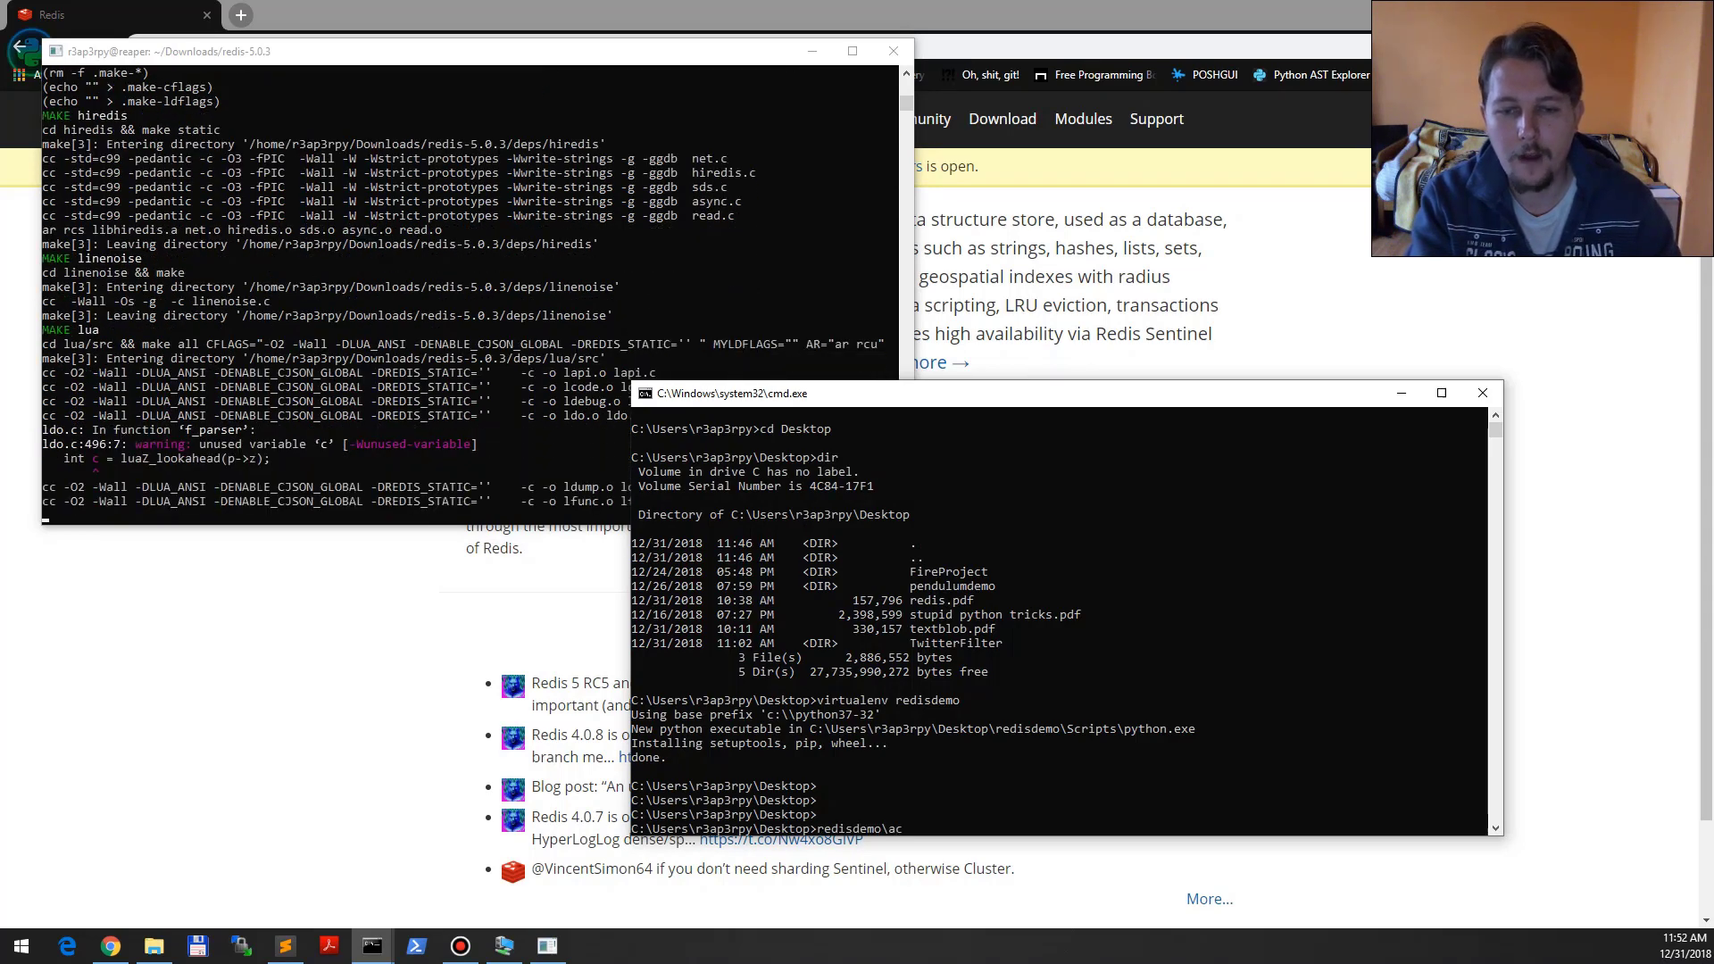
key(BackSpace)
text(Scripts\activate)
key(Return)
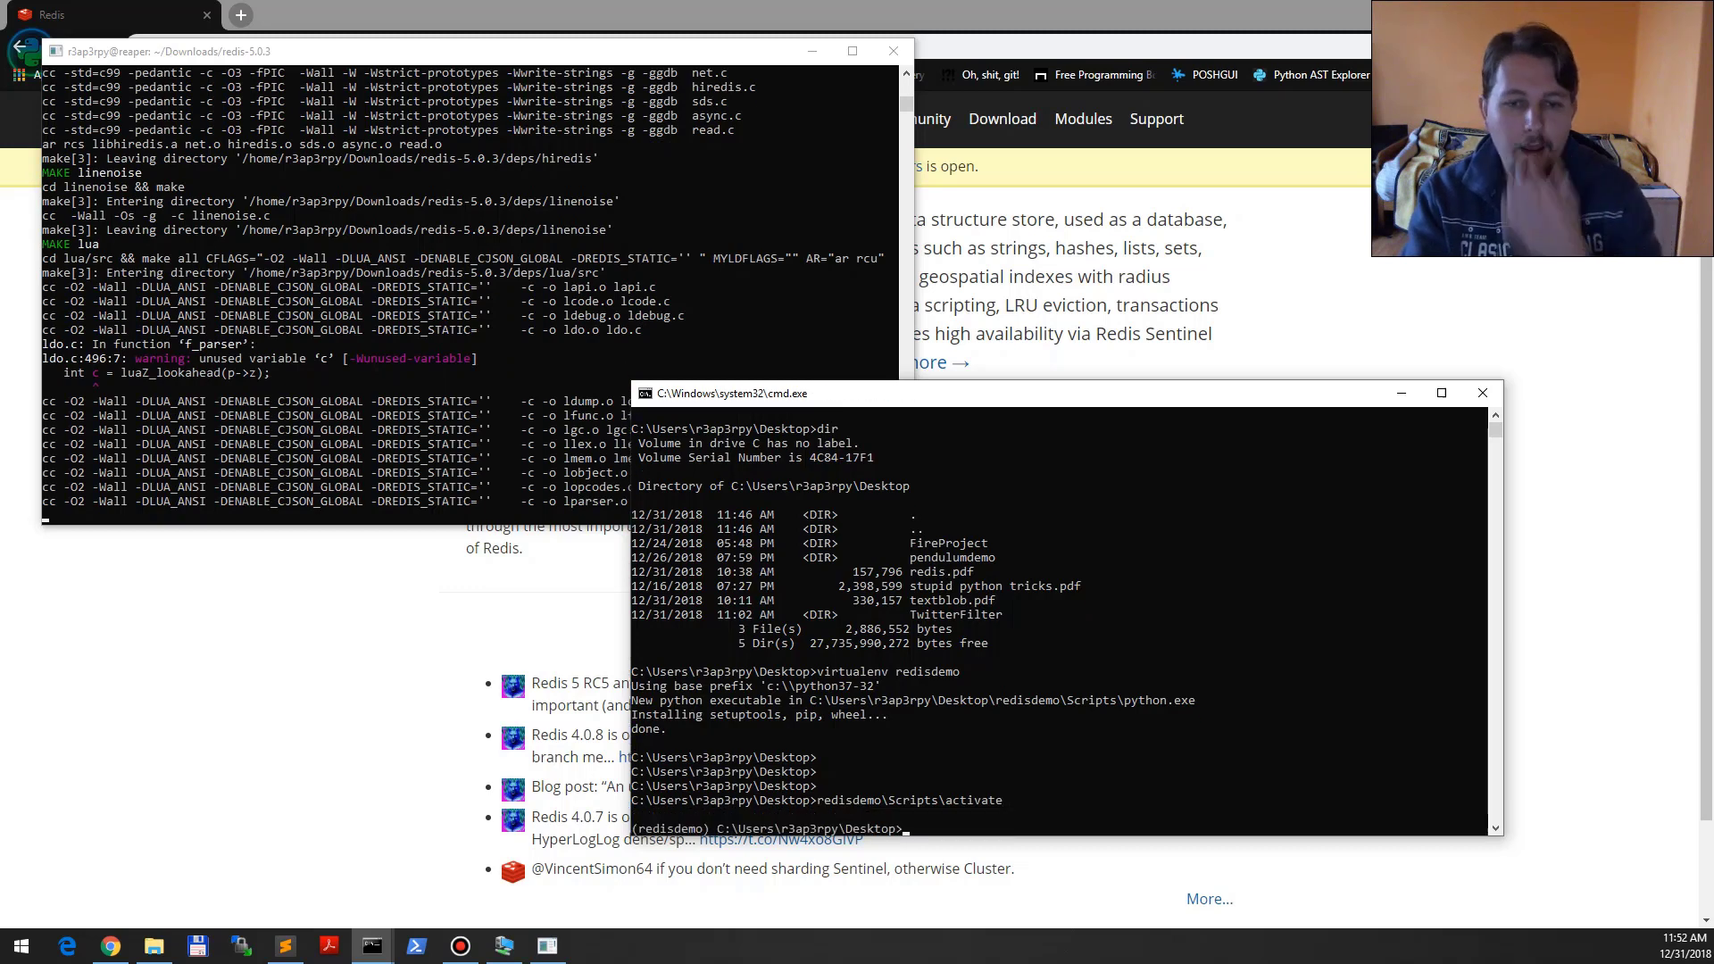
text(pip install redi)
text(s)
key(Return)
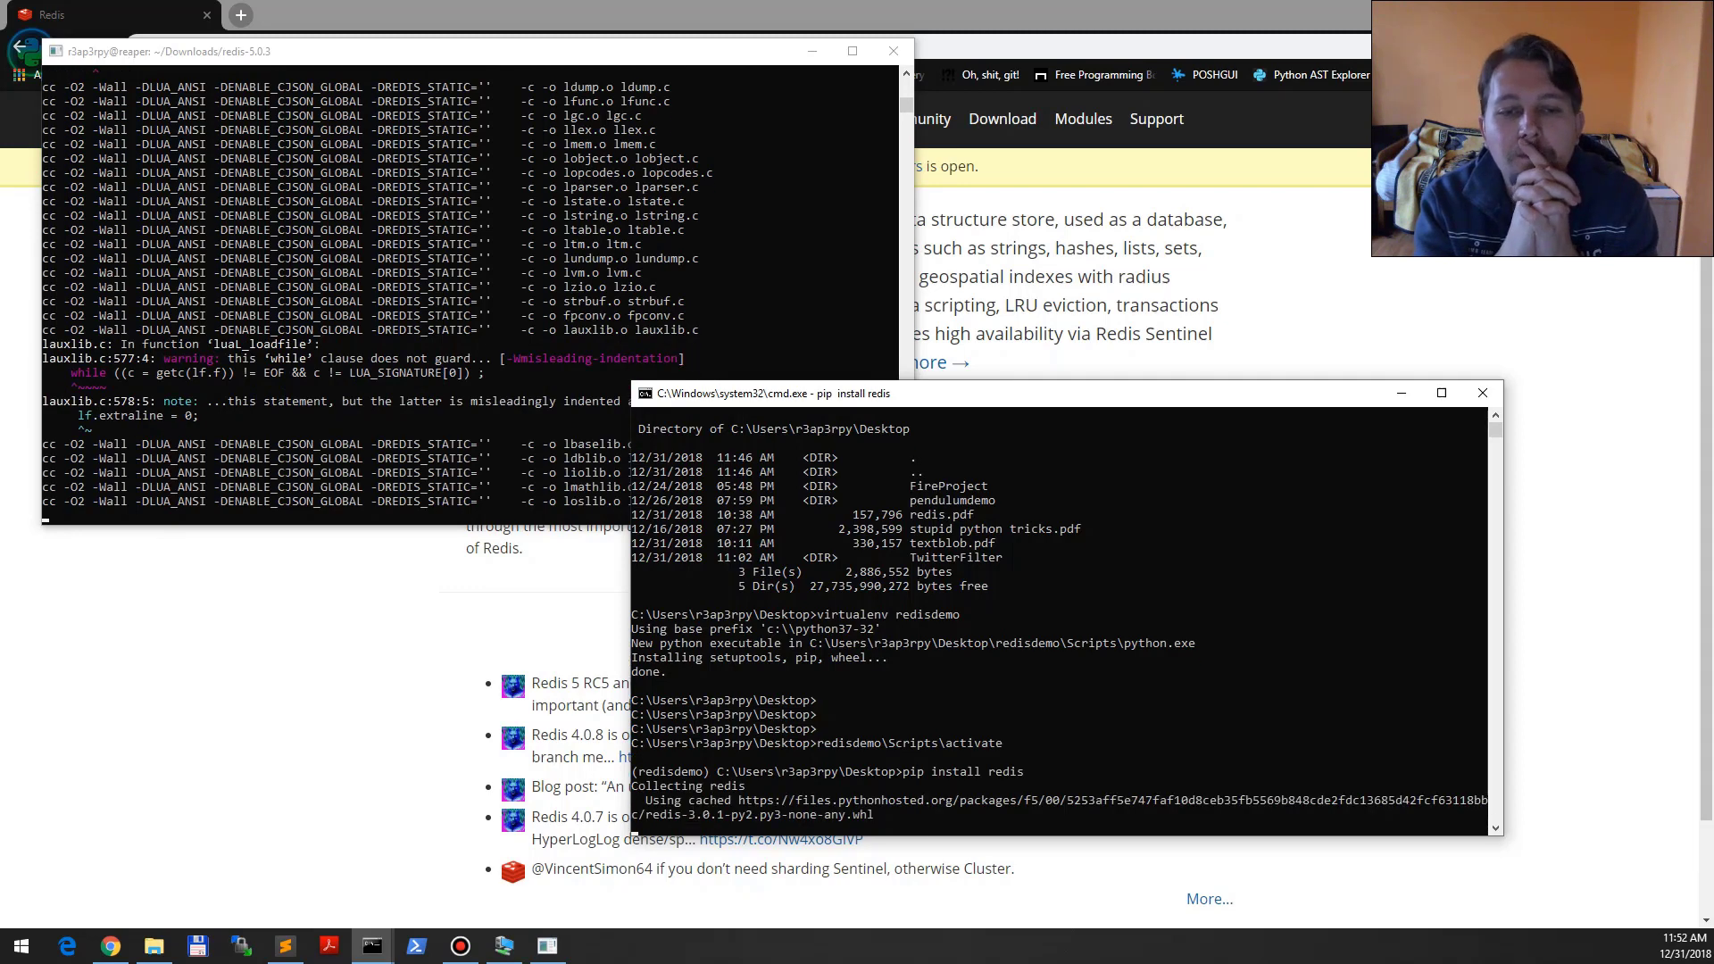
text(python)
key(Return)
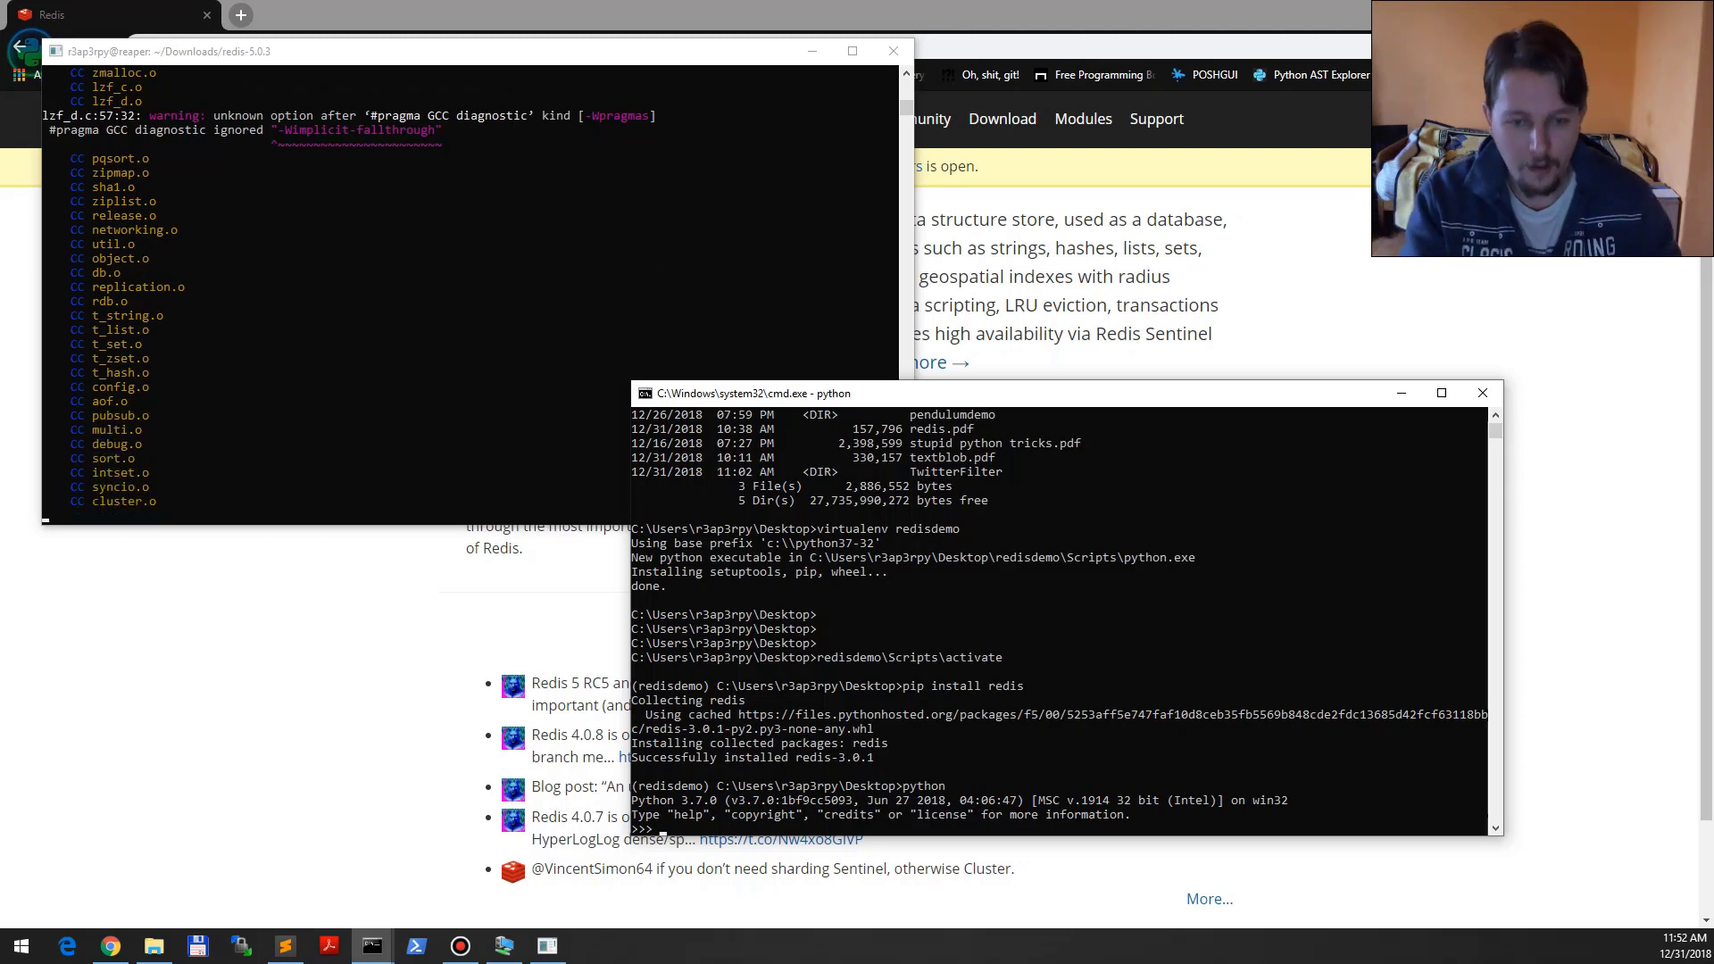
text(import redis)
- In Python, import redis, list dir(redis), and read help(redis.Redis) before quitting the pager
key(Return)
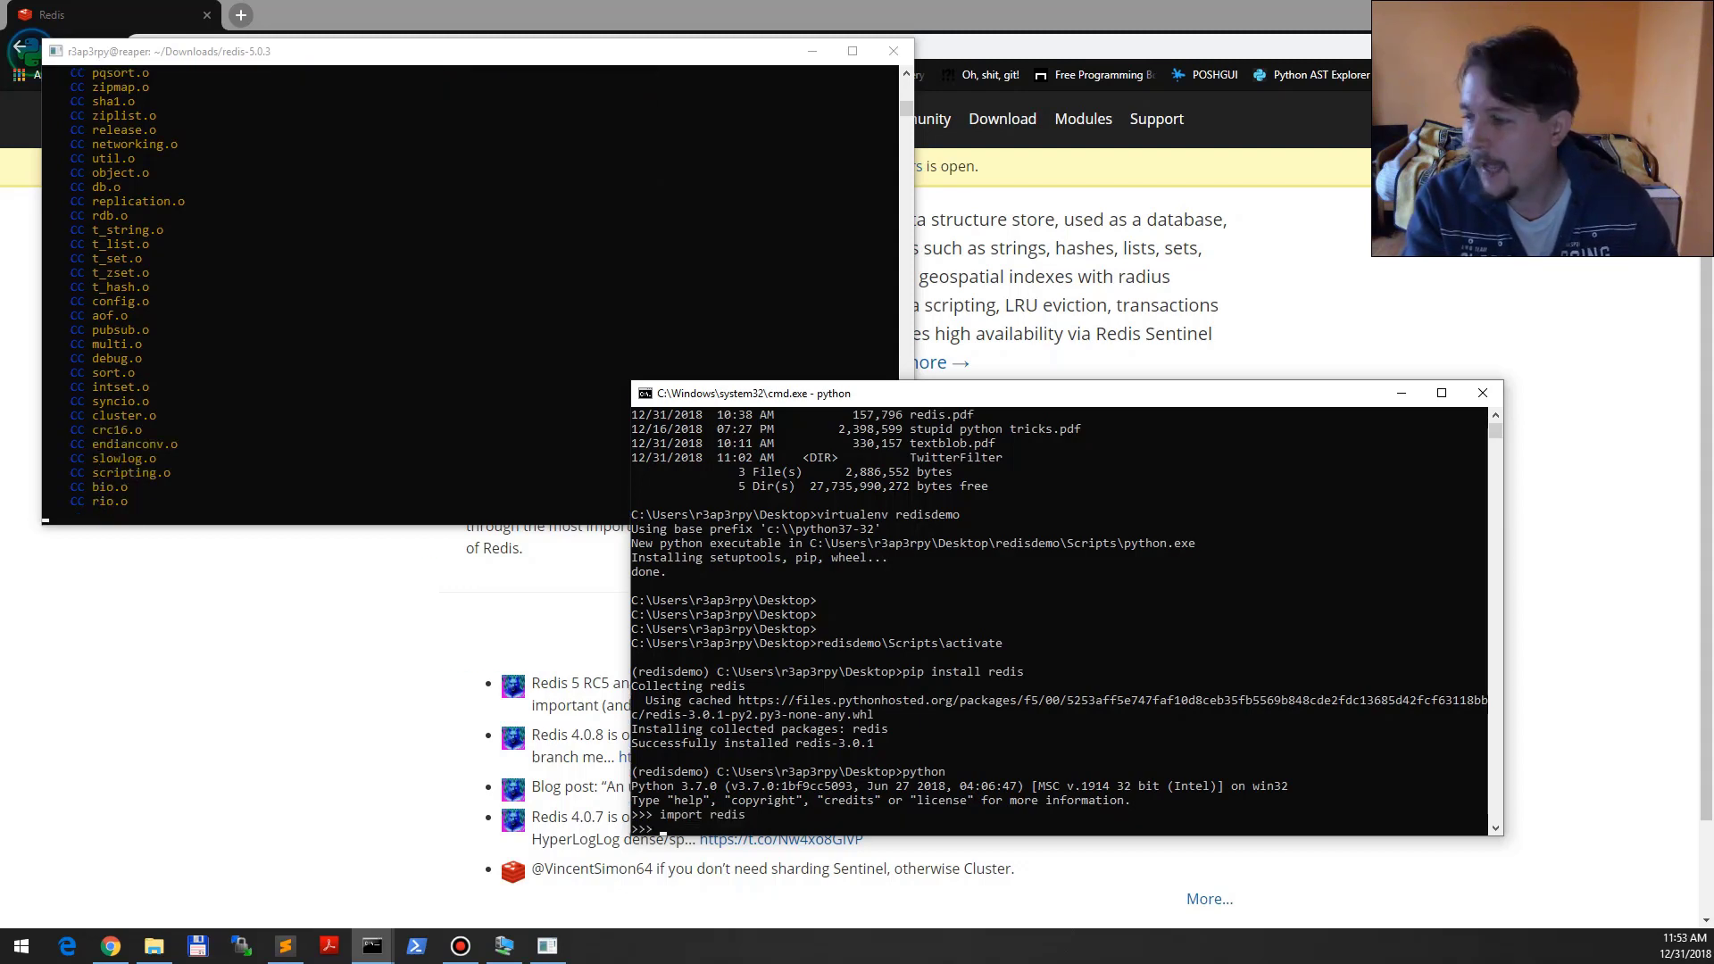
text(dir(redis))
key(Return)
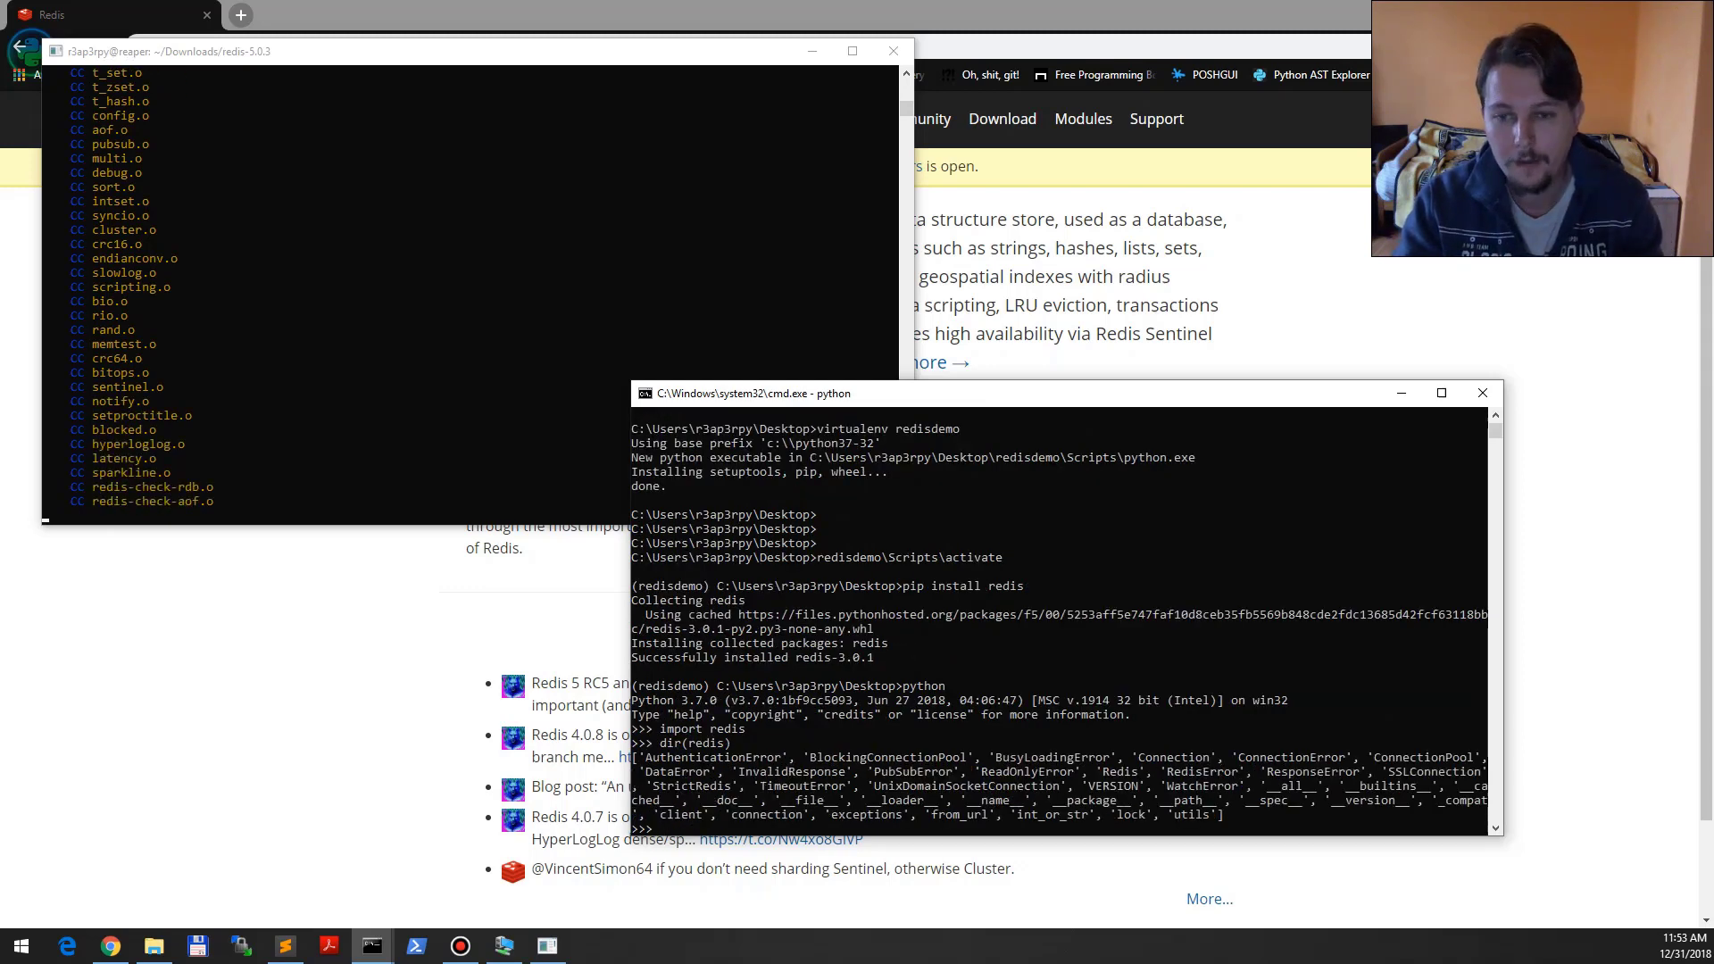
drag(1109, 771, 1139, 772)
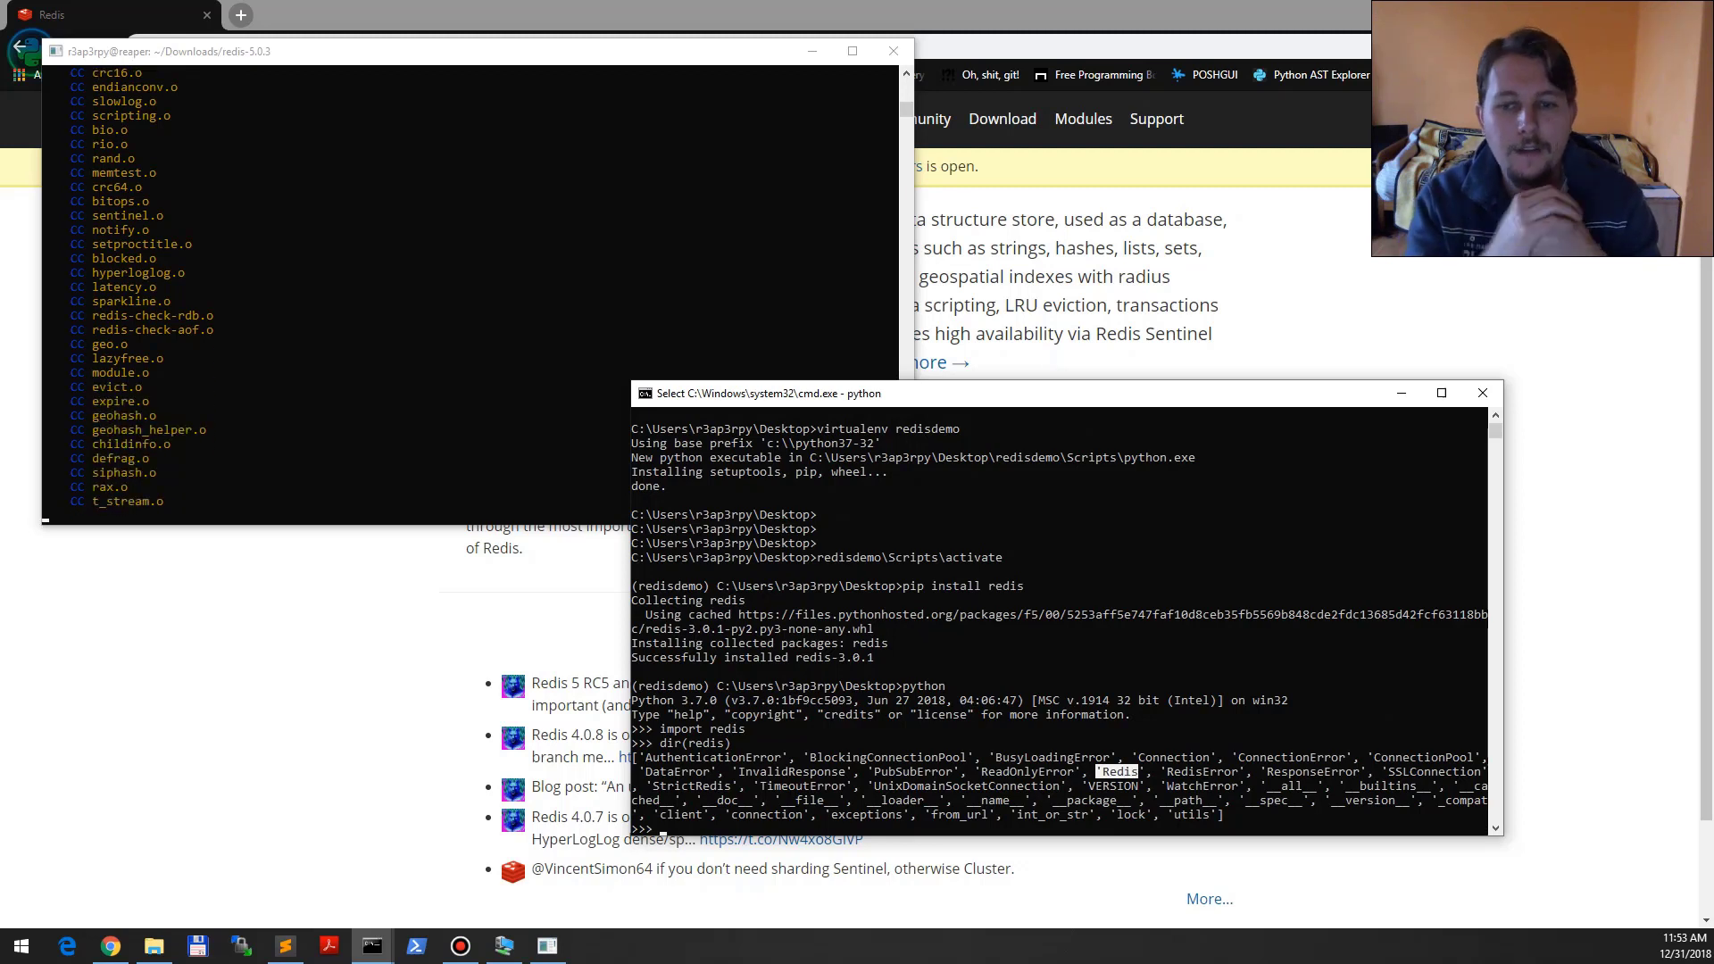
text(rhelprs)Redis))
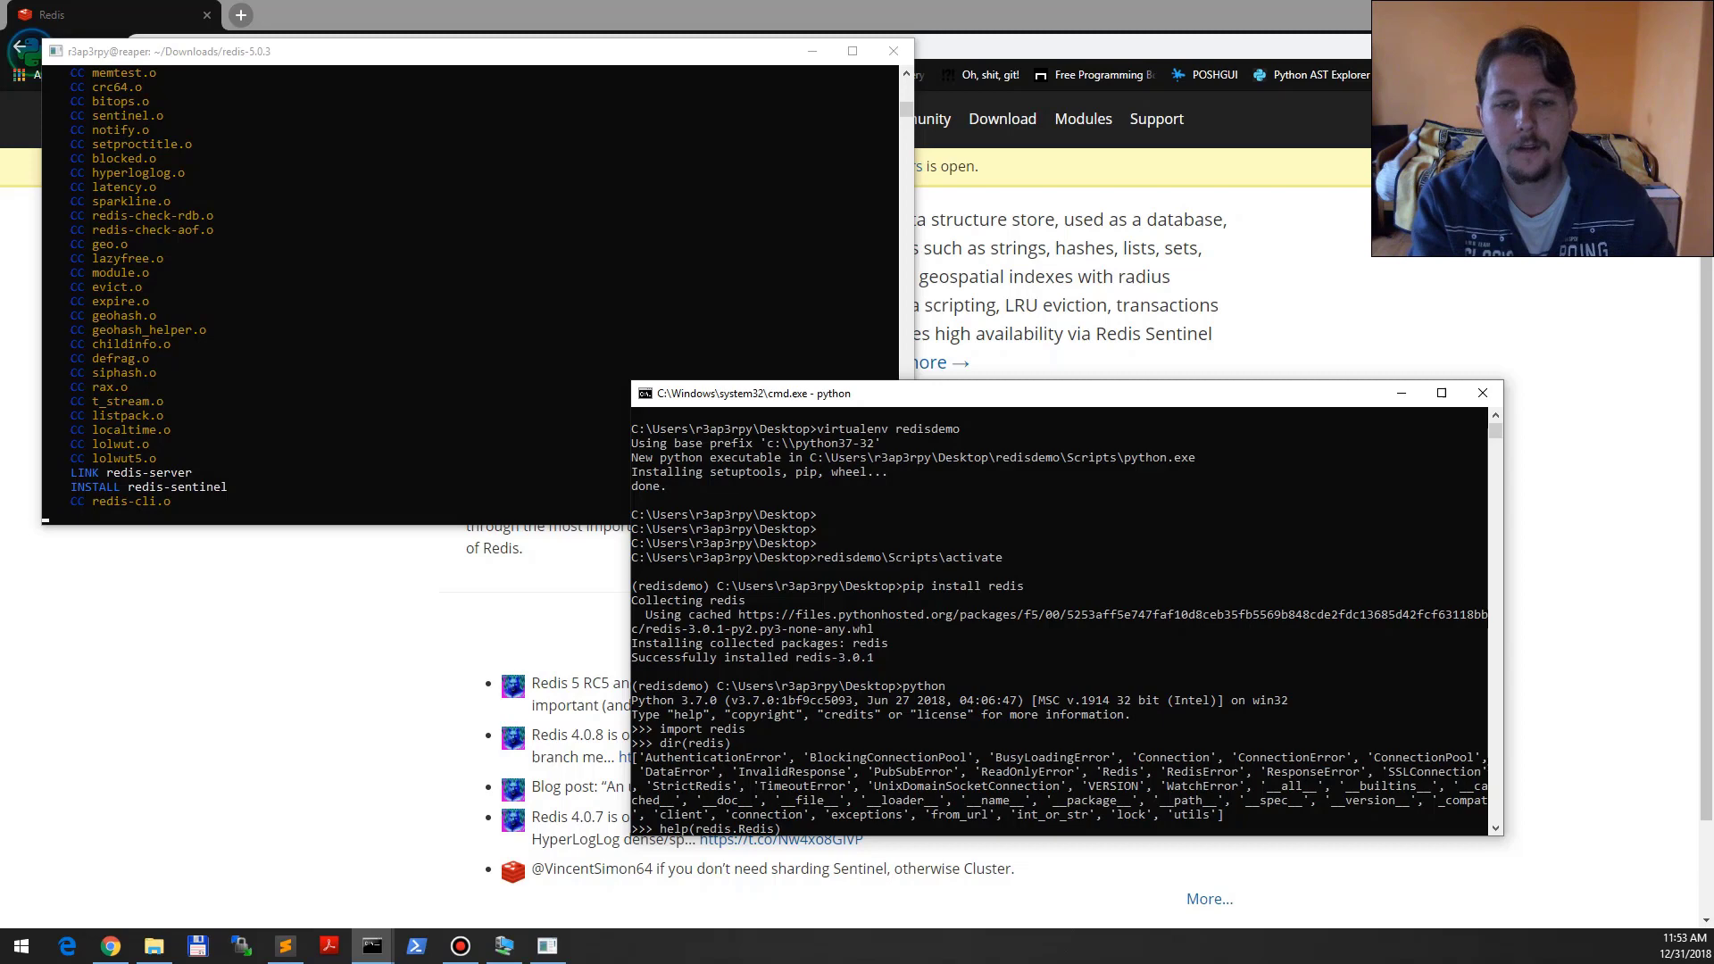
key(Return)
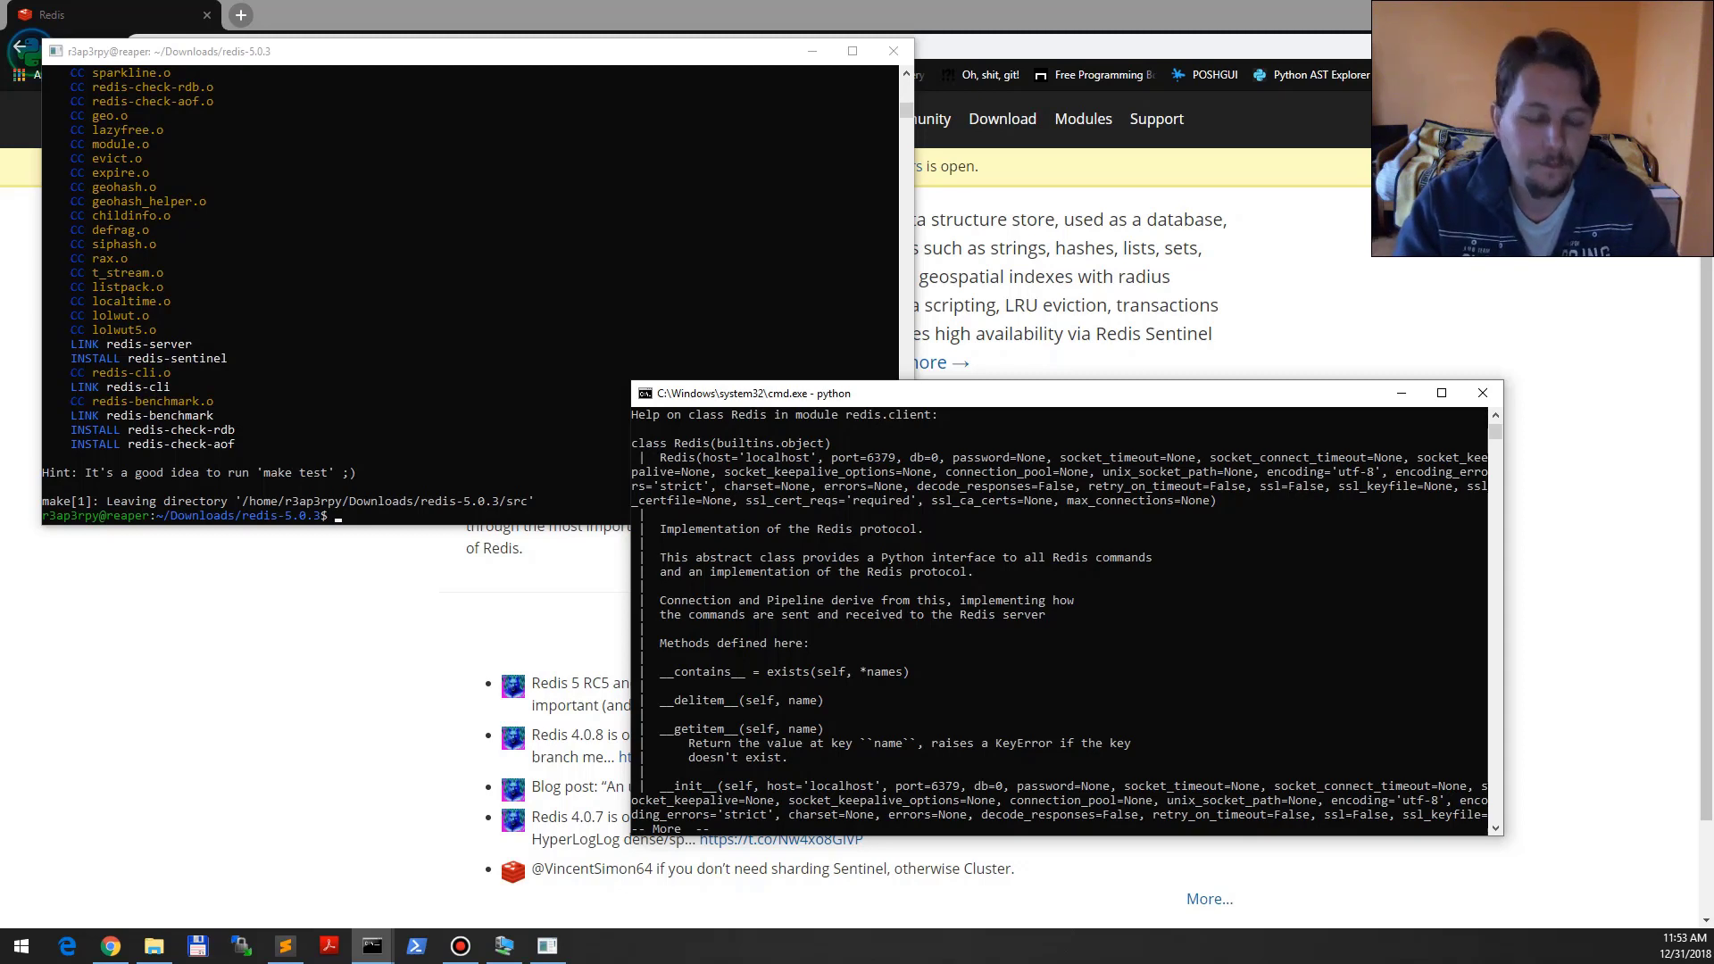
key(q)
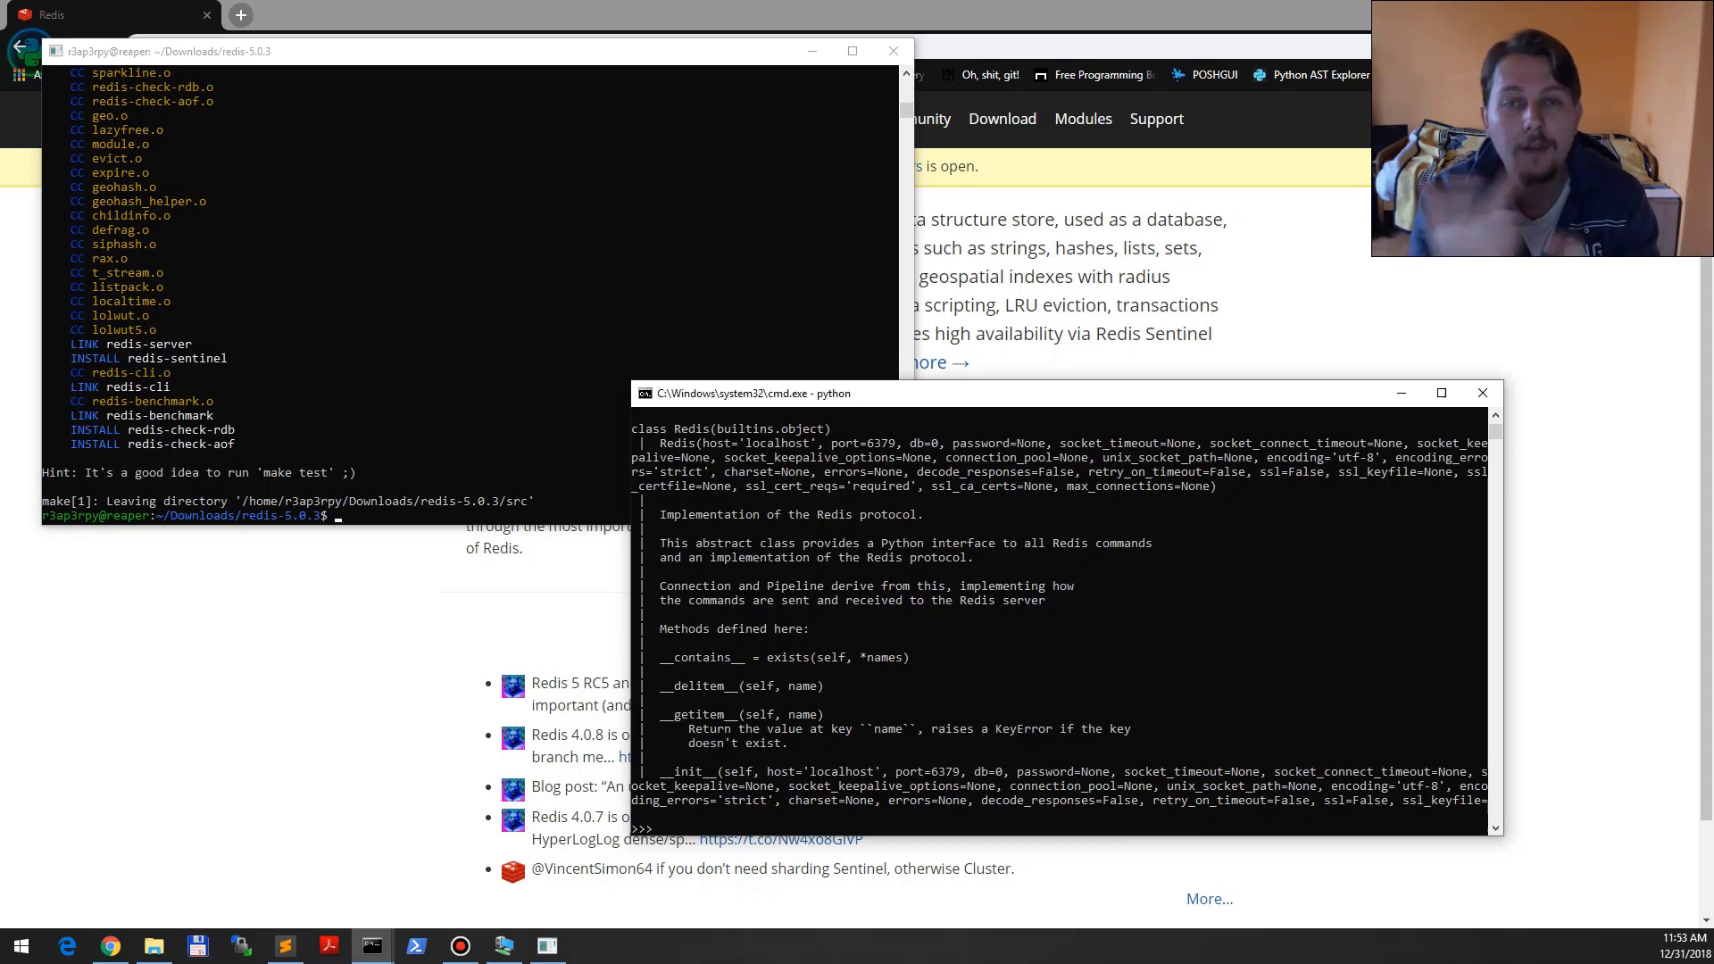
key(alt+Tab)
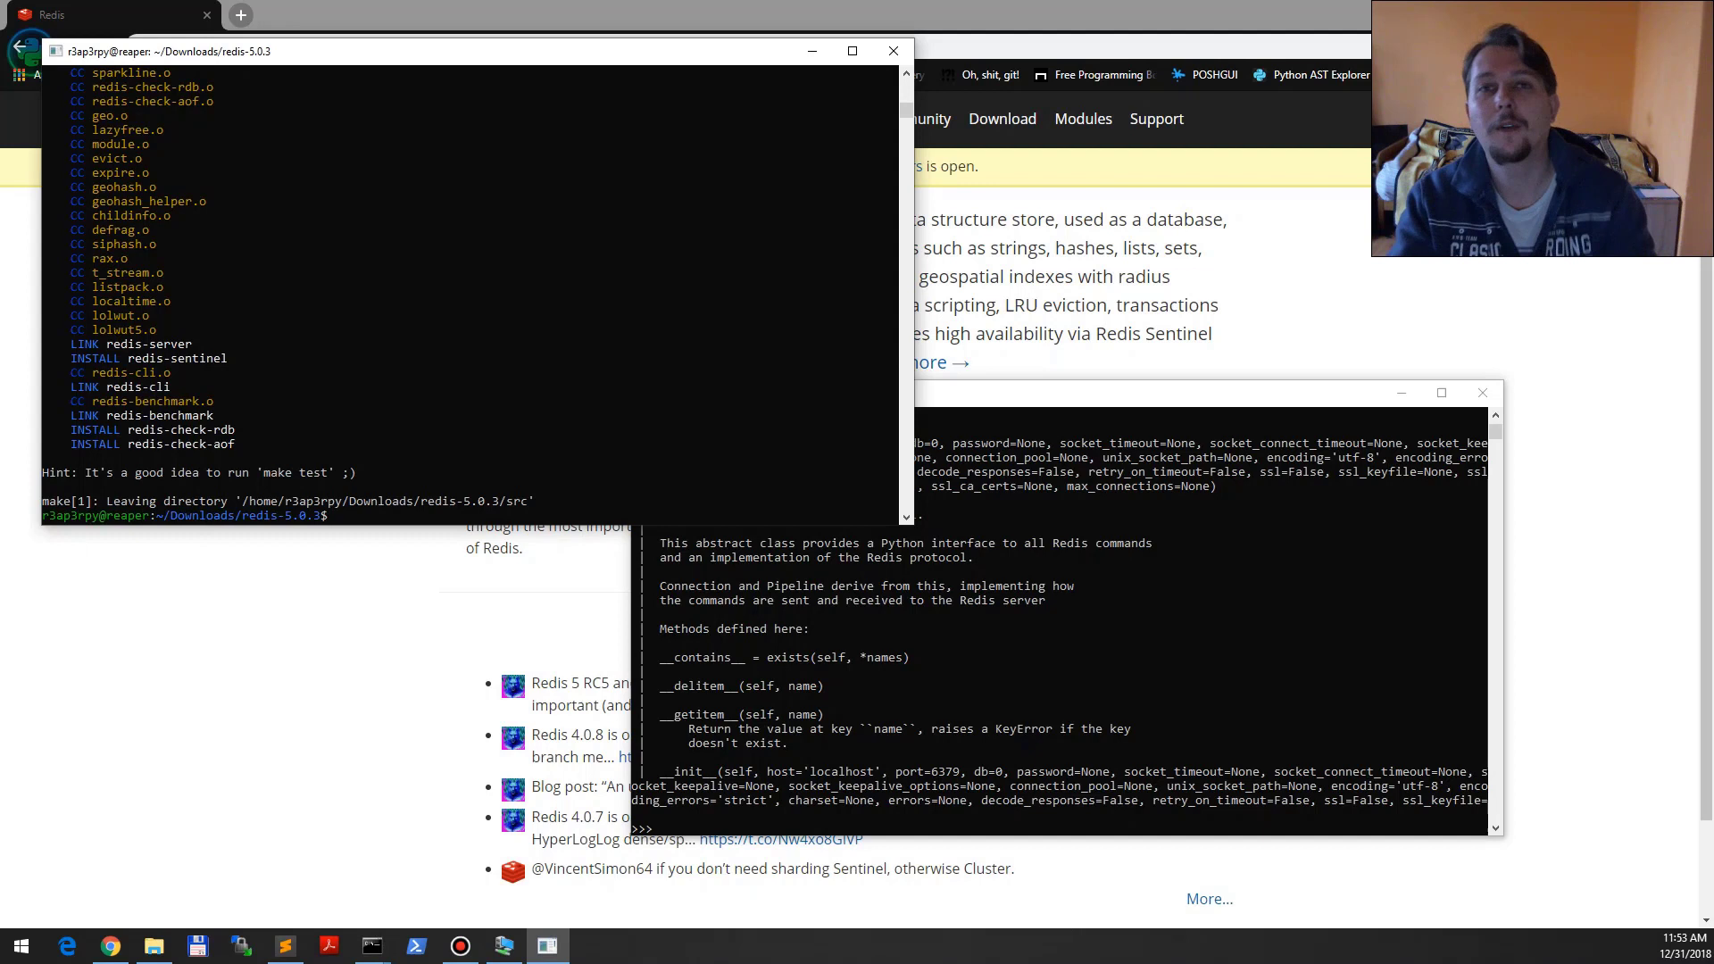
text(dir)
- List the Redis folder and toggle the bind 127.0.0.1 line in redis.conf using nano
key(Return)
text(ano redis.conf)
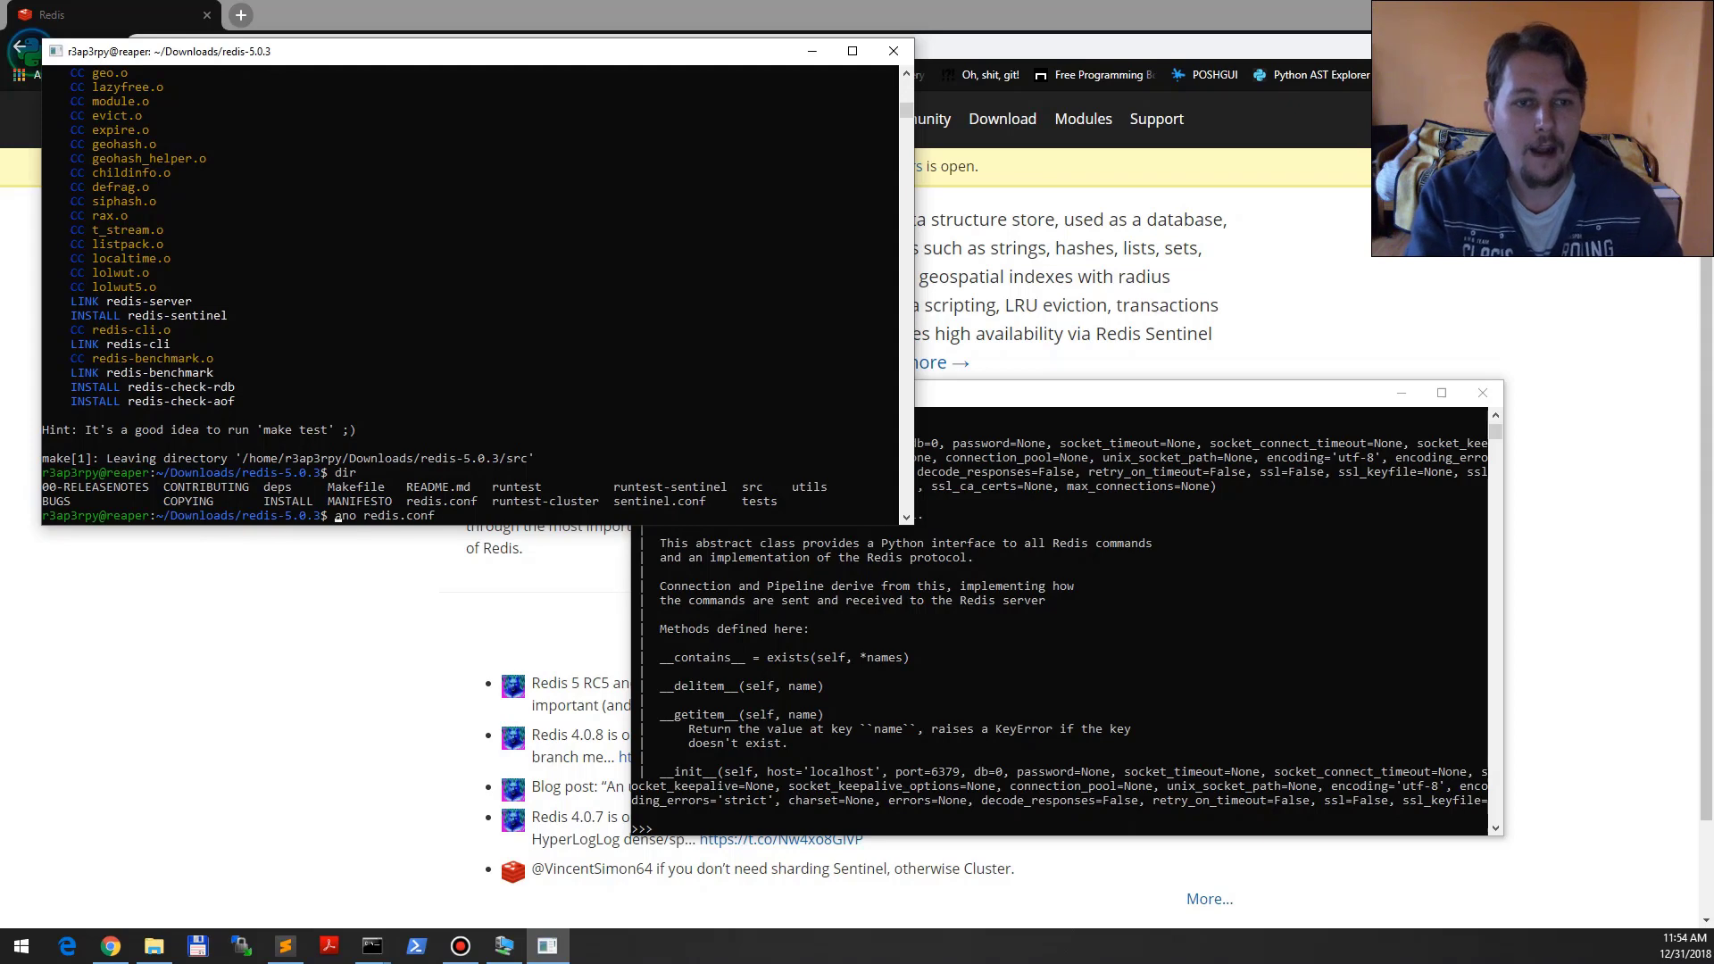
key(Return)
key(ctrl+w)
text(p)
text(tec)
key(Return)
key(Up)
text(#)
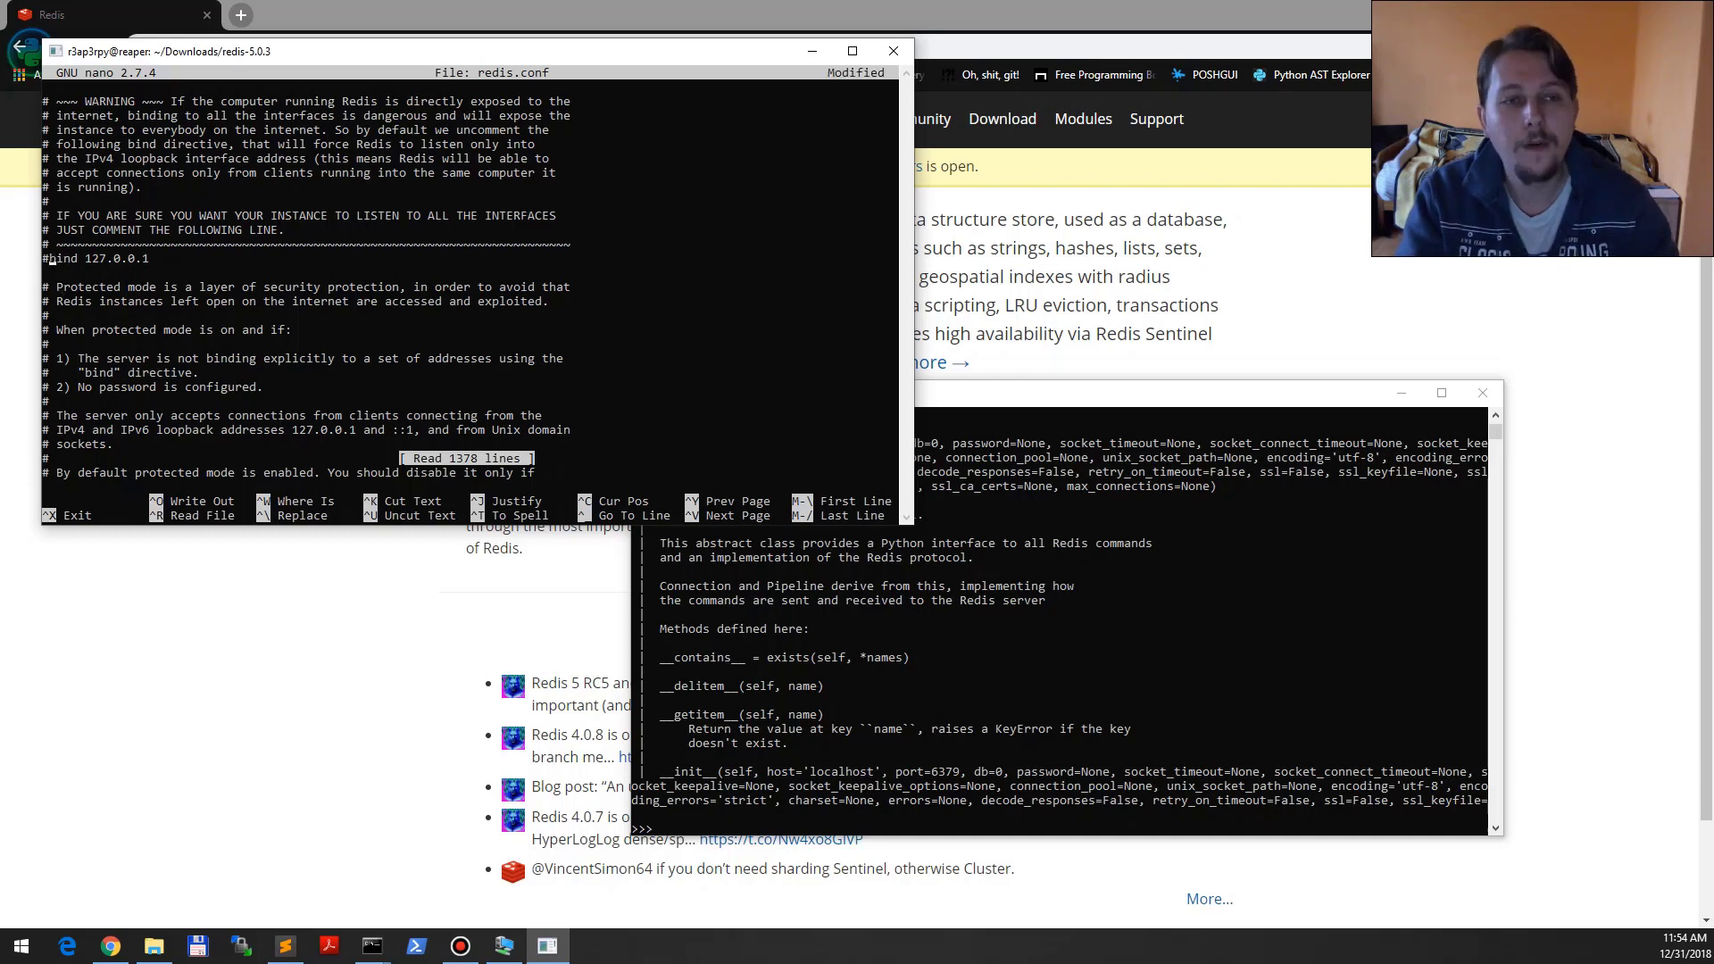
key(BackSpace)
- Exit nano through the save prompt and change into the src folder
drag(53, 215, 386, 244)
key(ctrl+x)
key(y)
key(Return)
text(cd src)
key(Return)
text(dir)
- List the src folder in long format to locate the redis-server binary
key(Return)
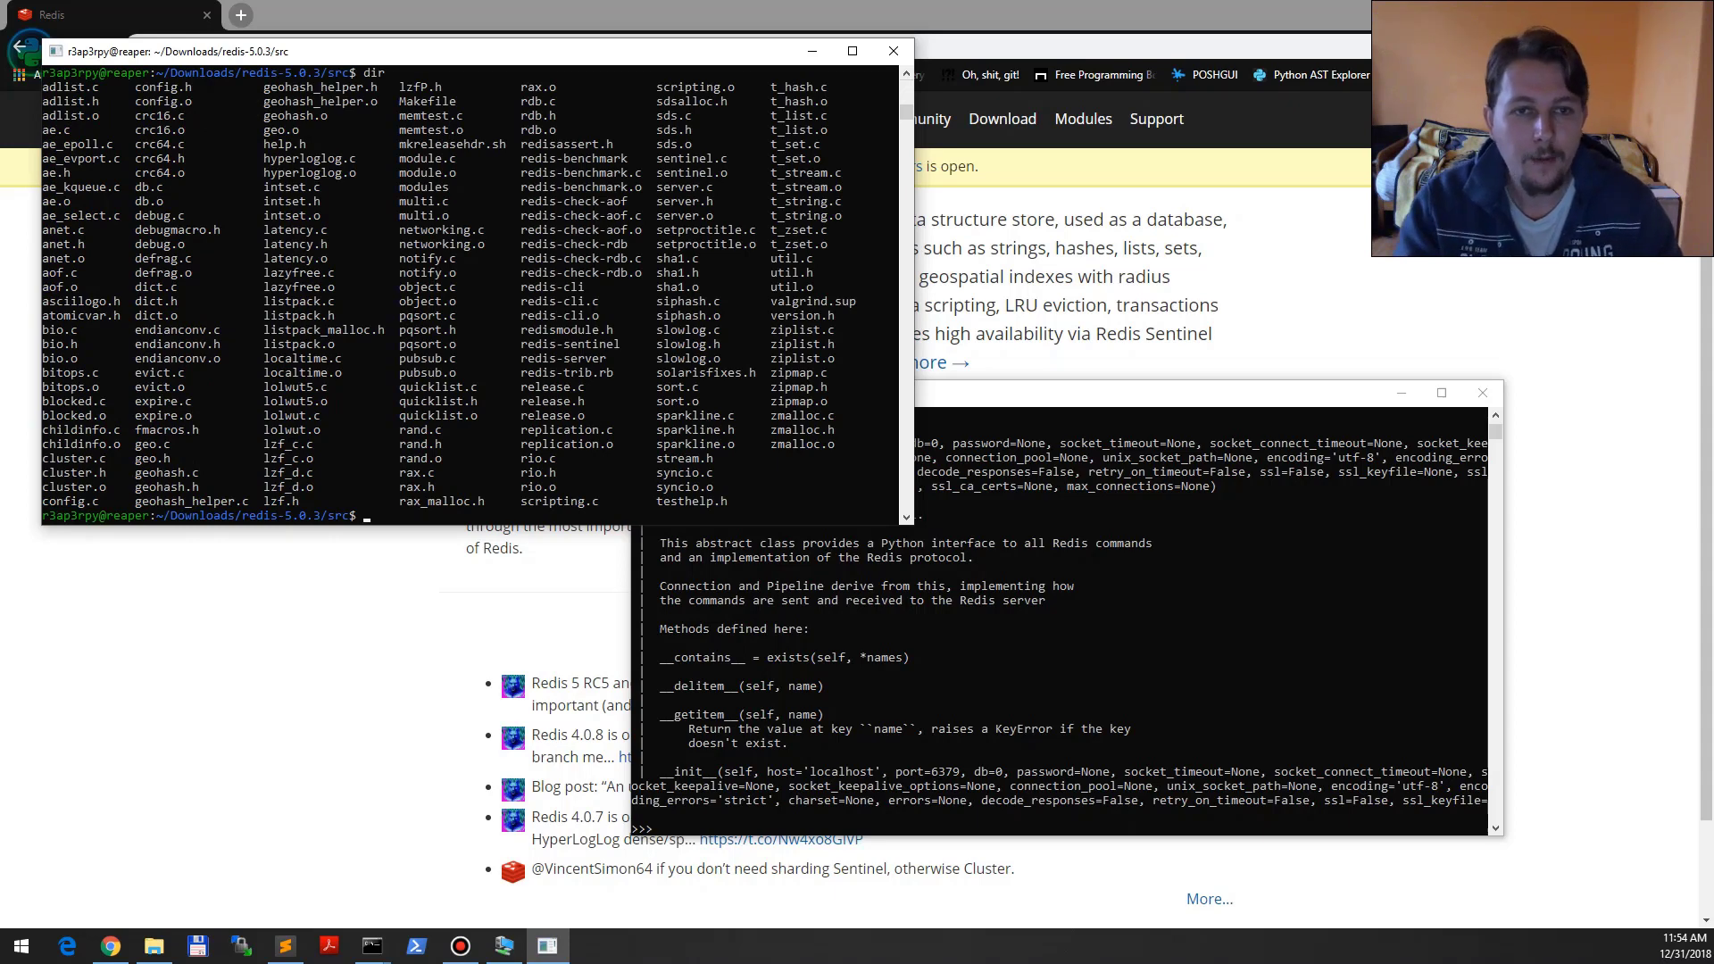
drag(513, 359, 612, 360)
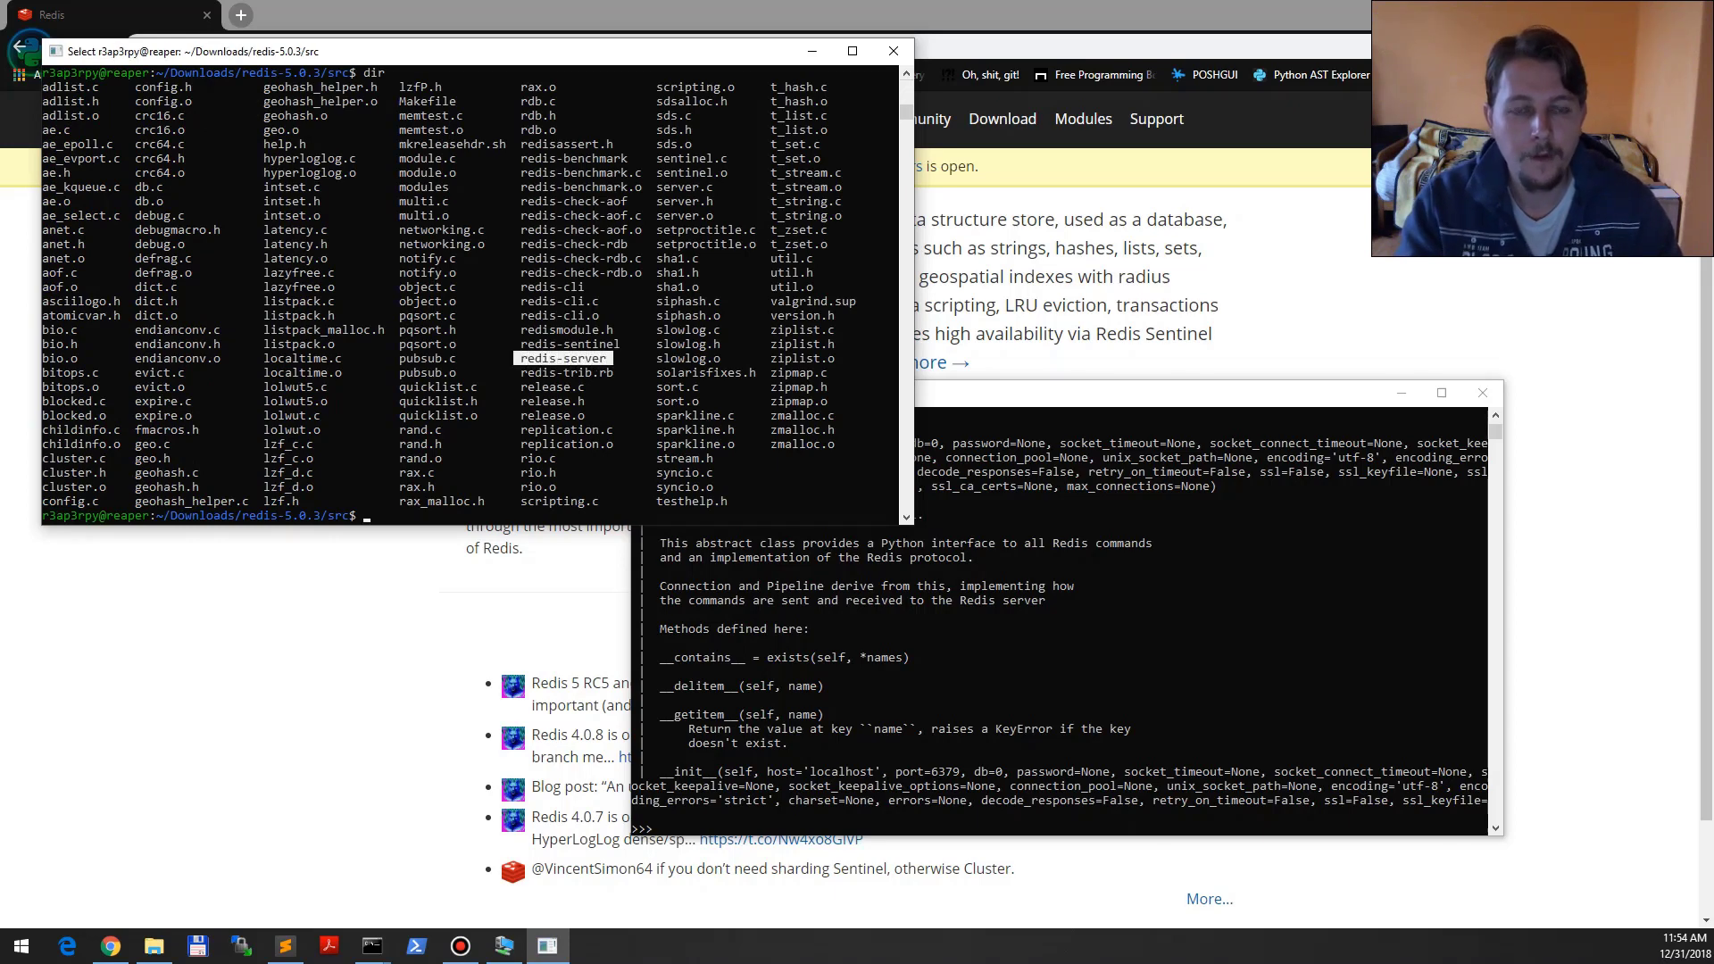
key(Return)
text(ls -la)
key(Return)
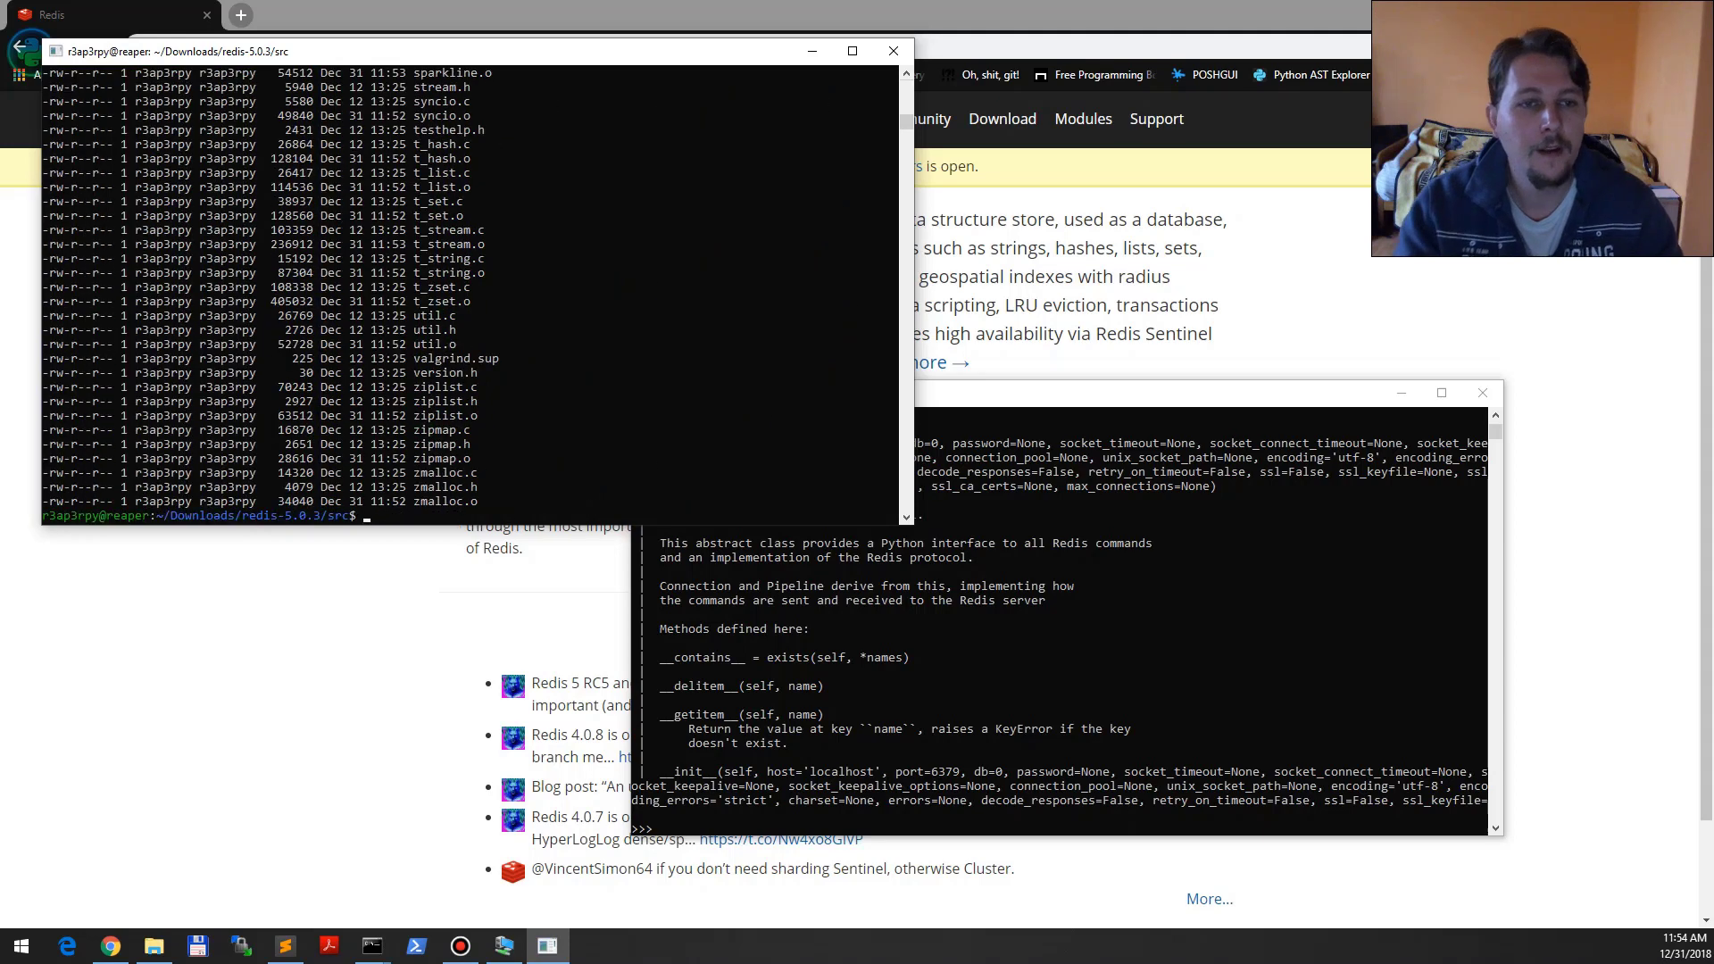
scroll(469, 295, up, 3)
scroll(469, 294, up, 3)
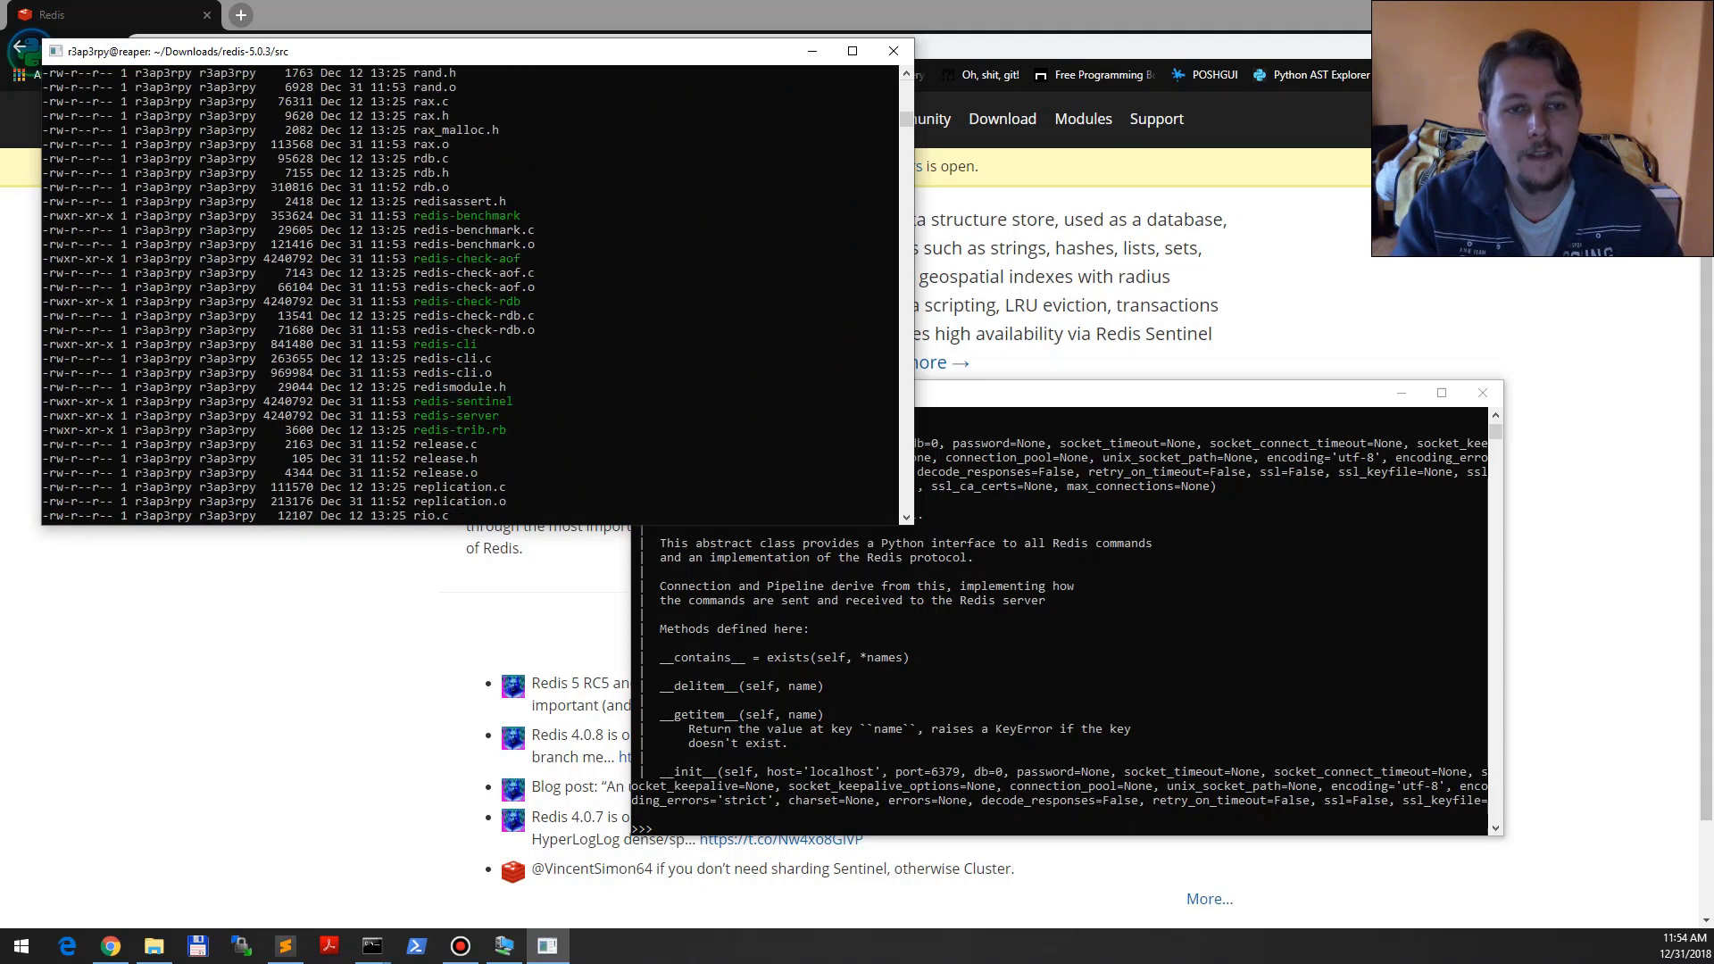
drag(68, 402, 563, 417)
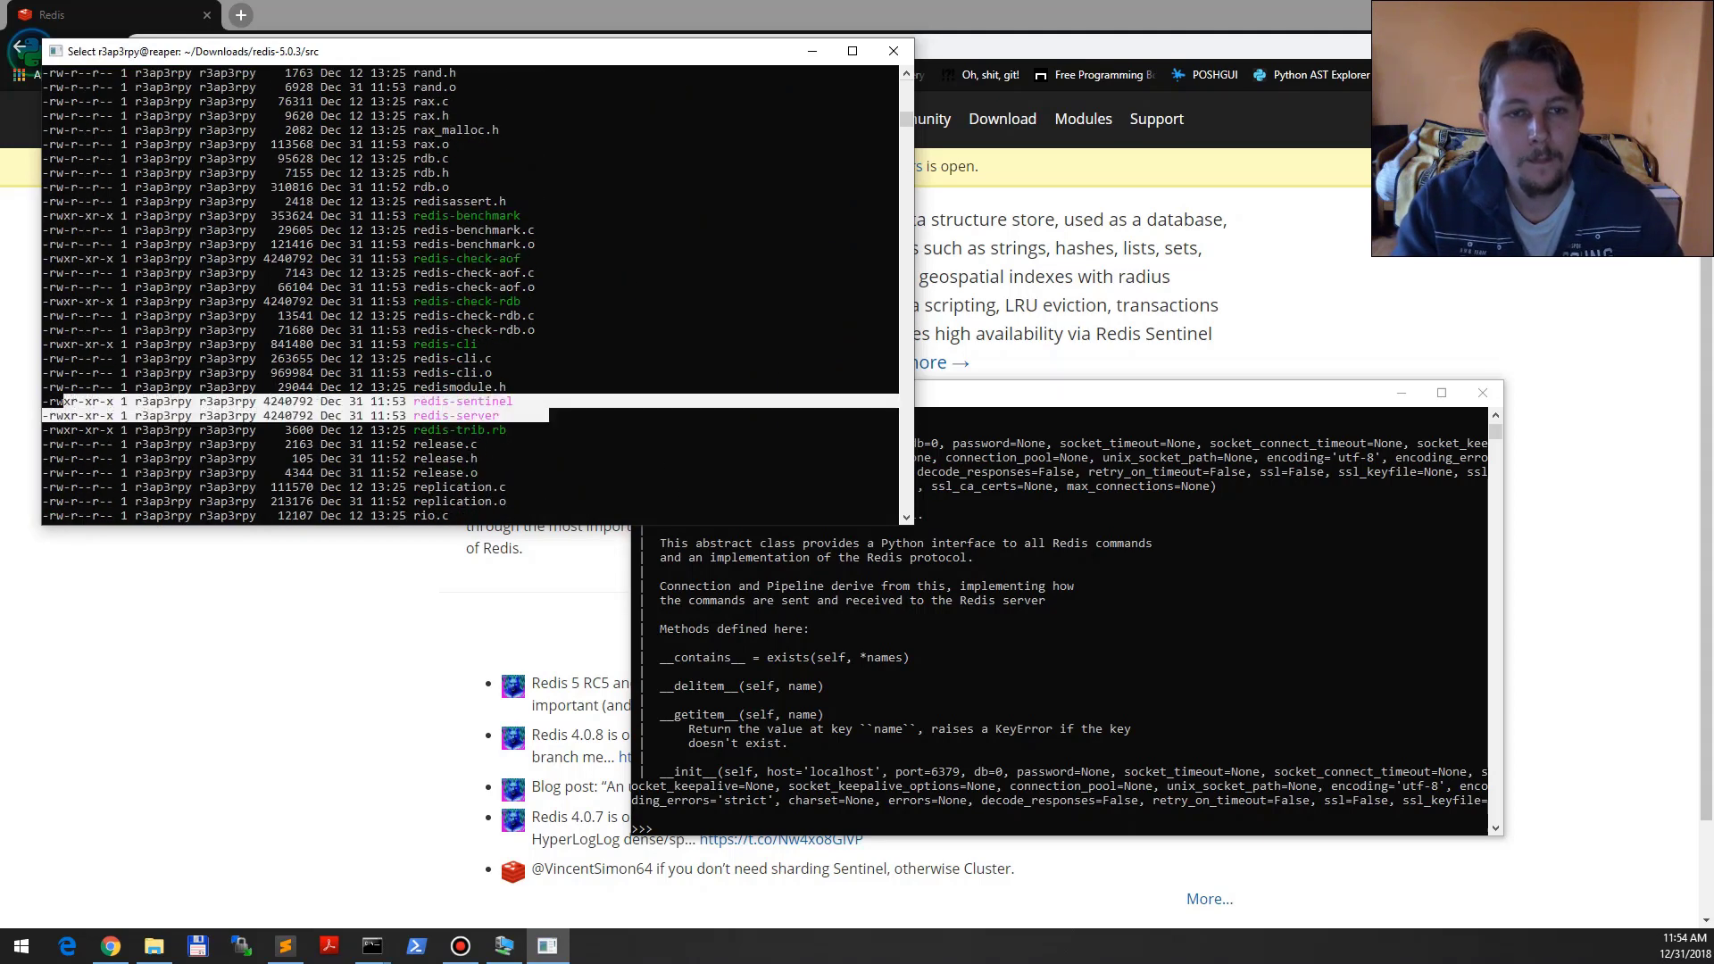
text(.)
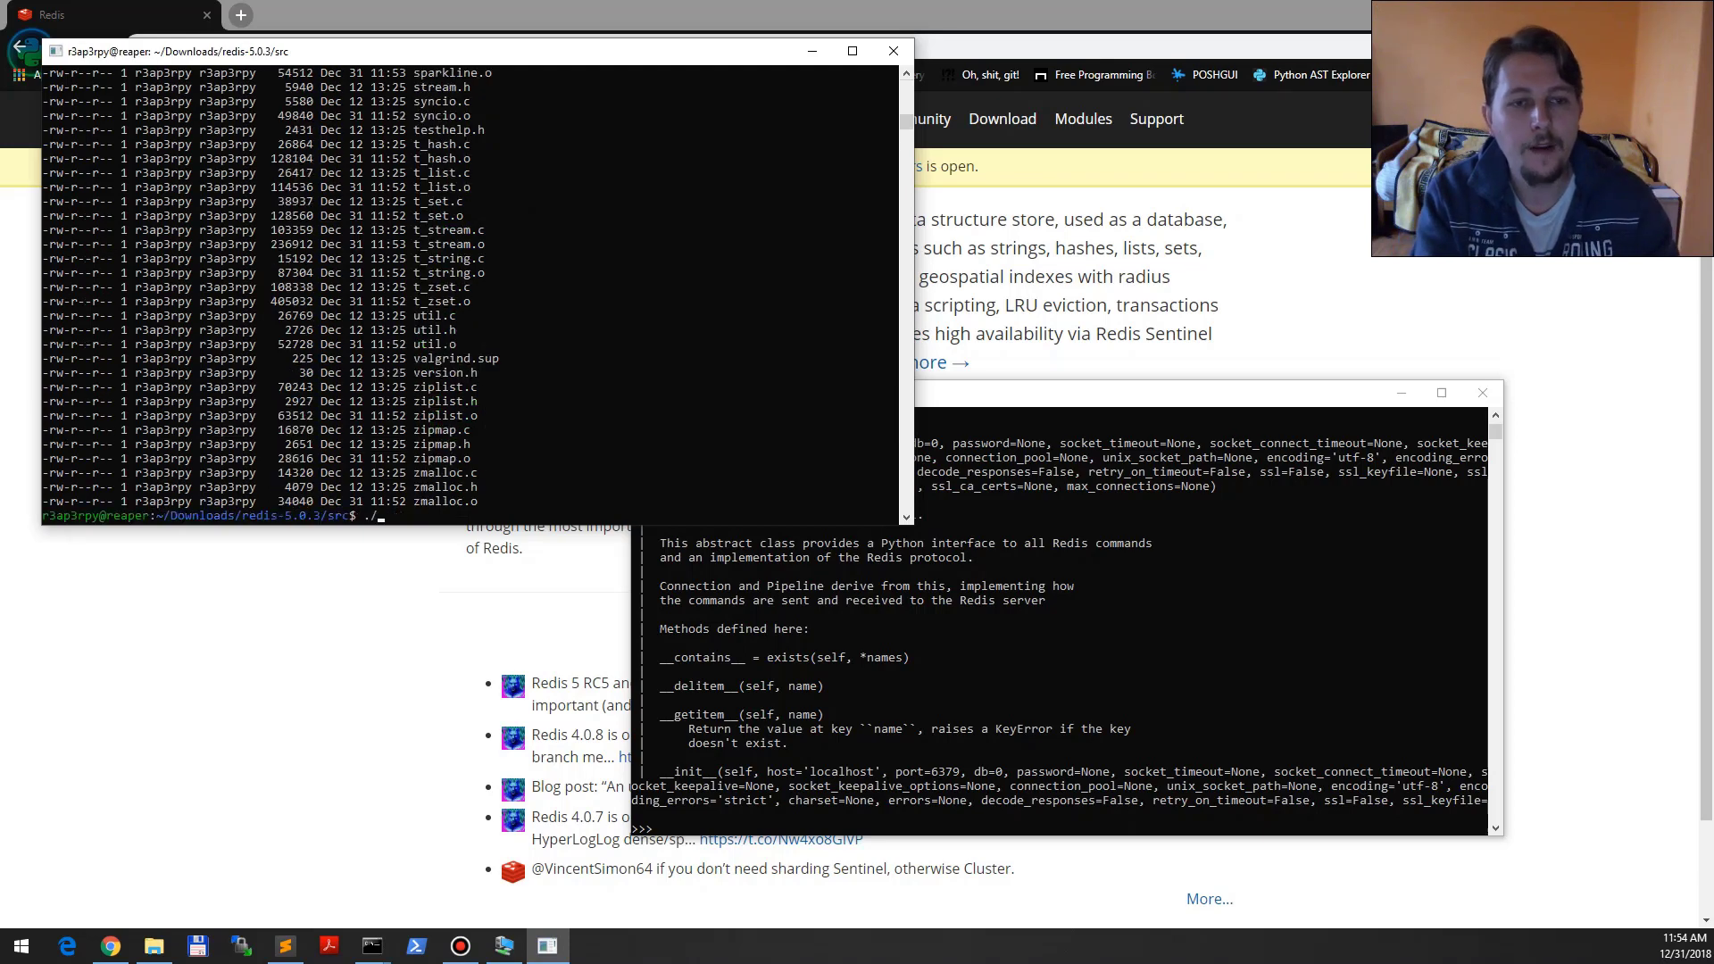
- Start the server with ./redis-server --protected-mode no on port 6379
key(BackSpace)
key(BackSpace)
text(redis)
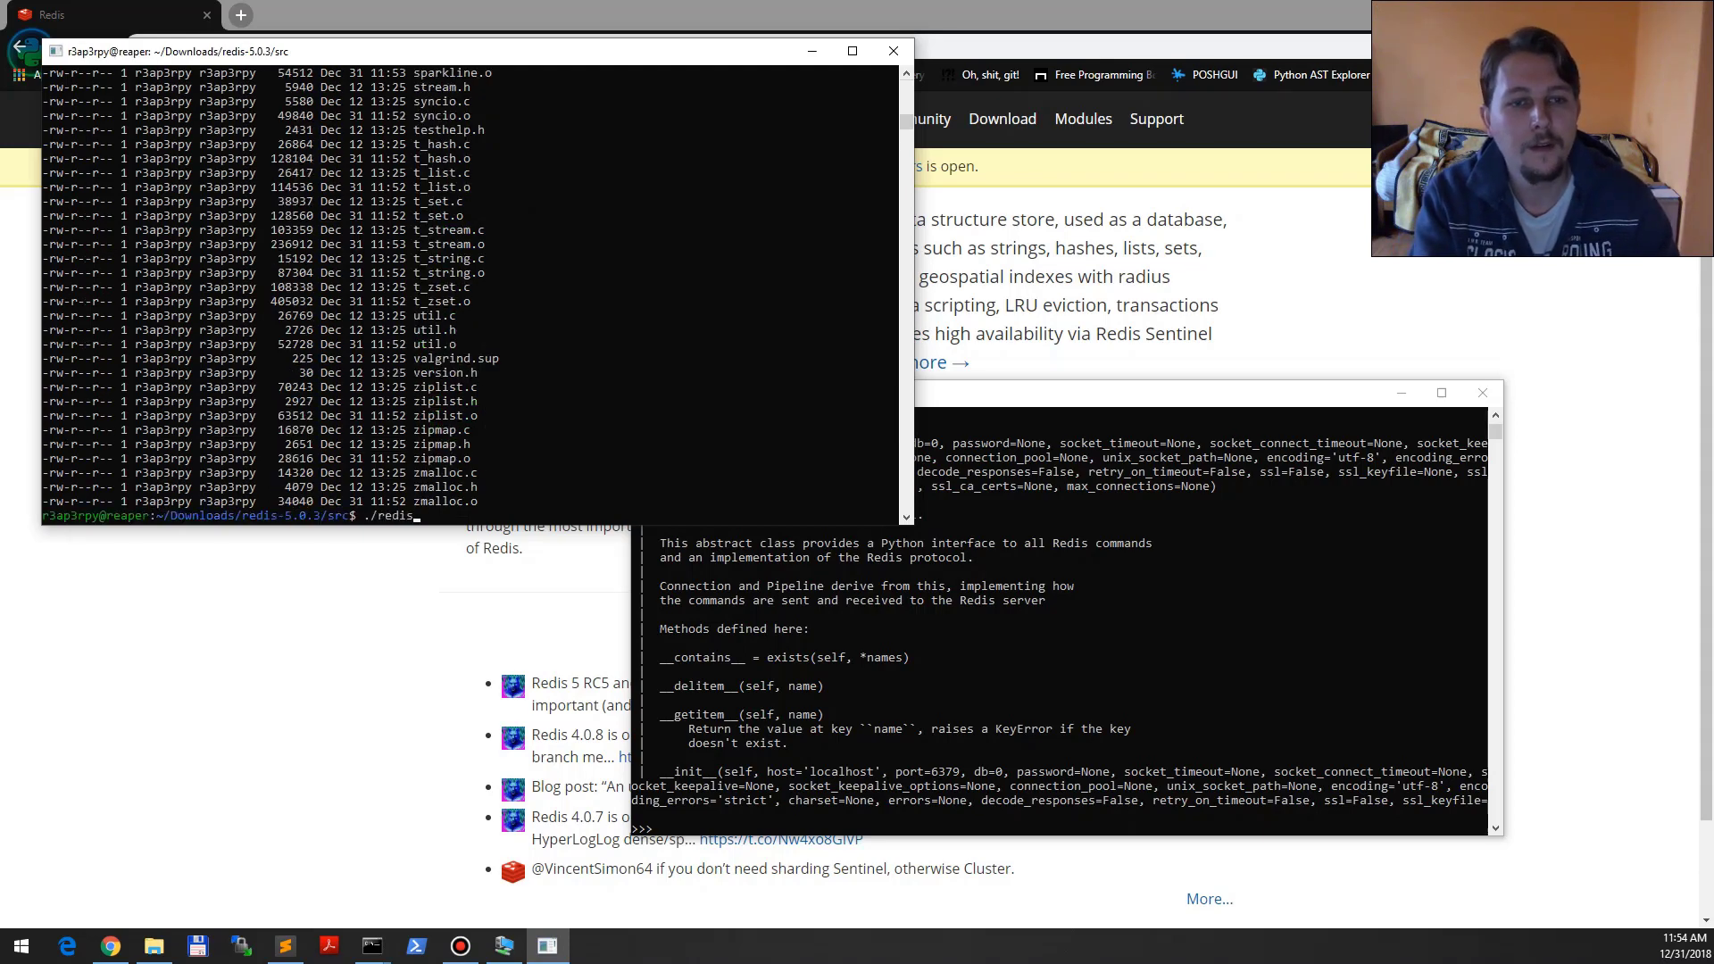
text(-server --protected-mode no)
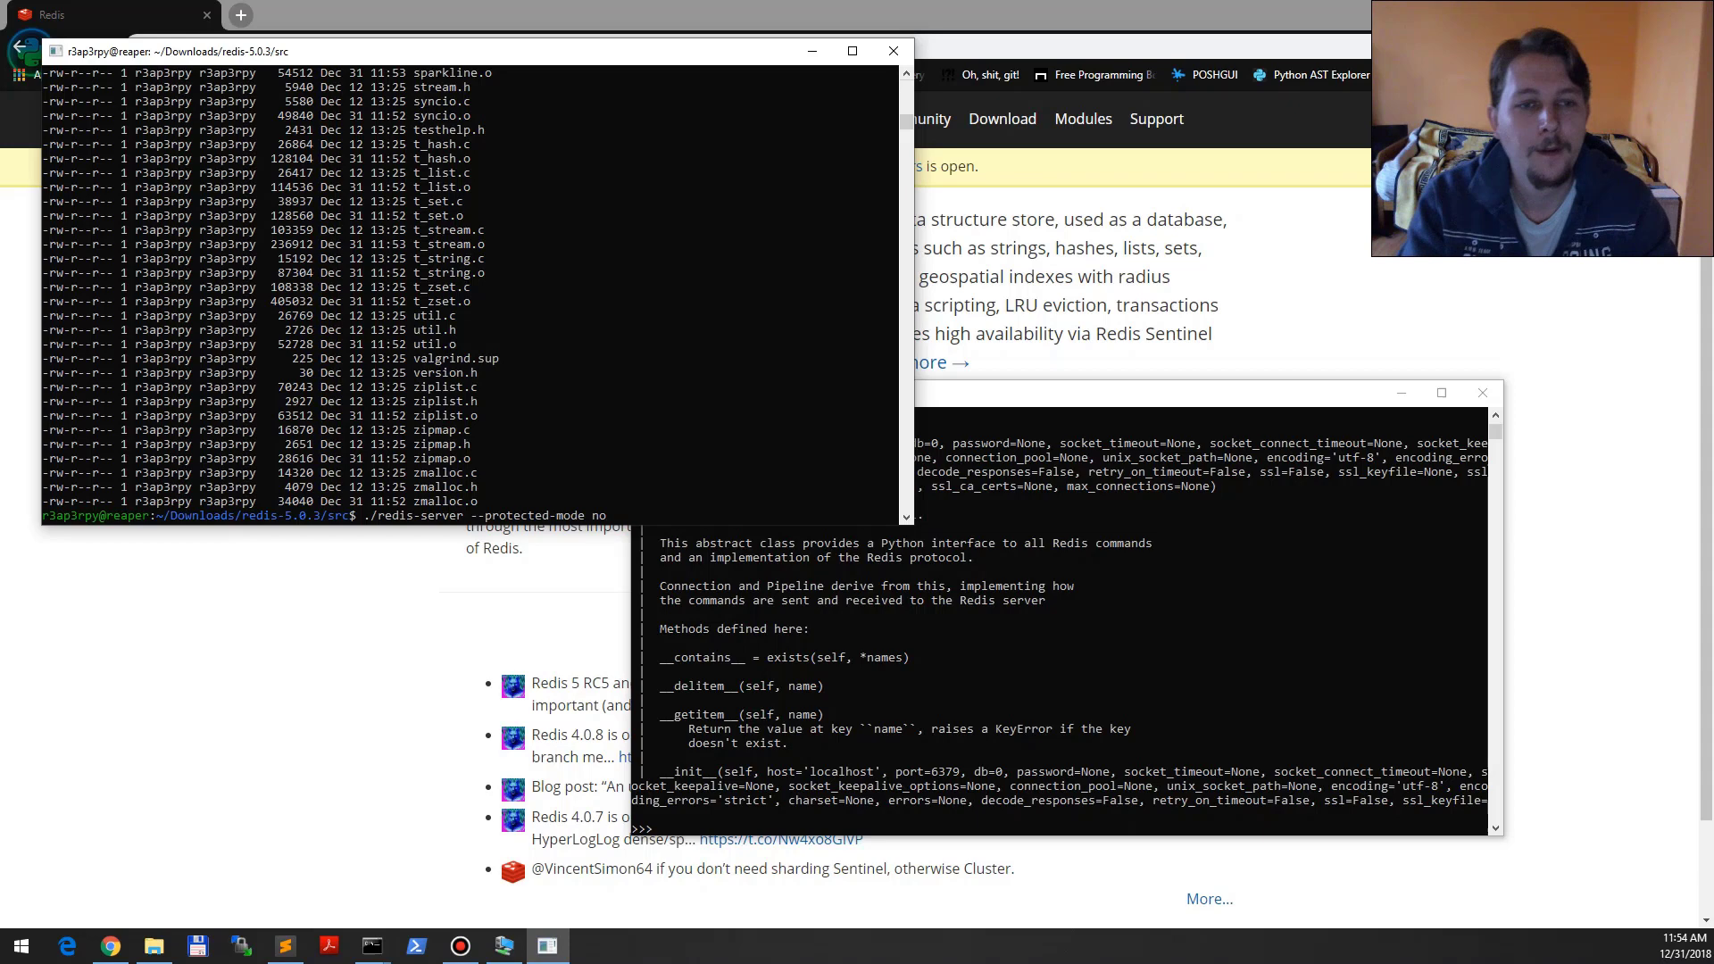
key(Return)
key(alt+Tab)
text(co)
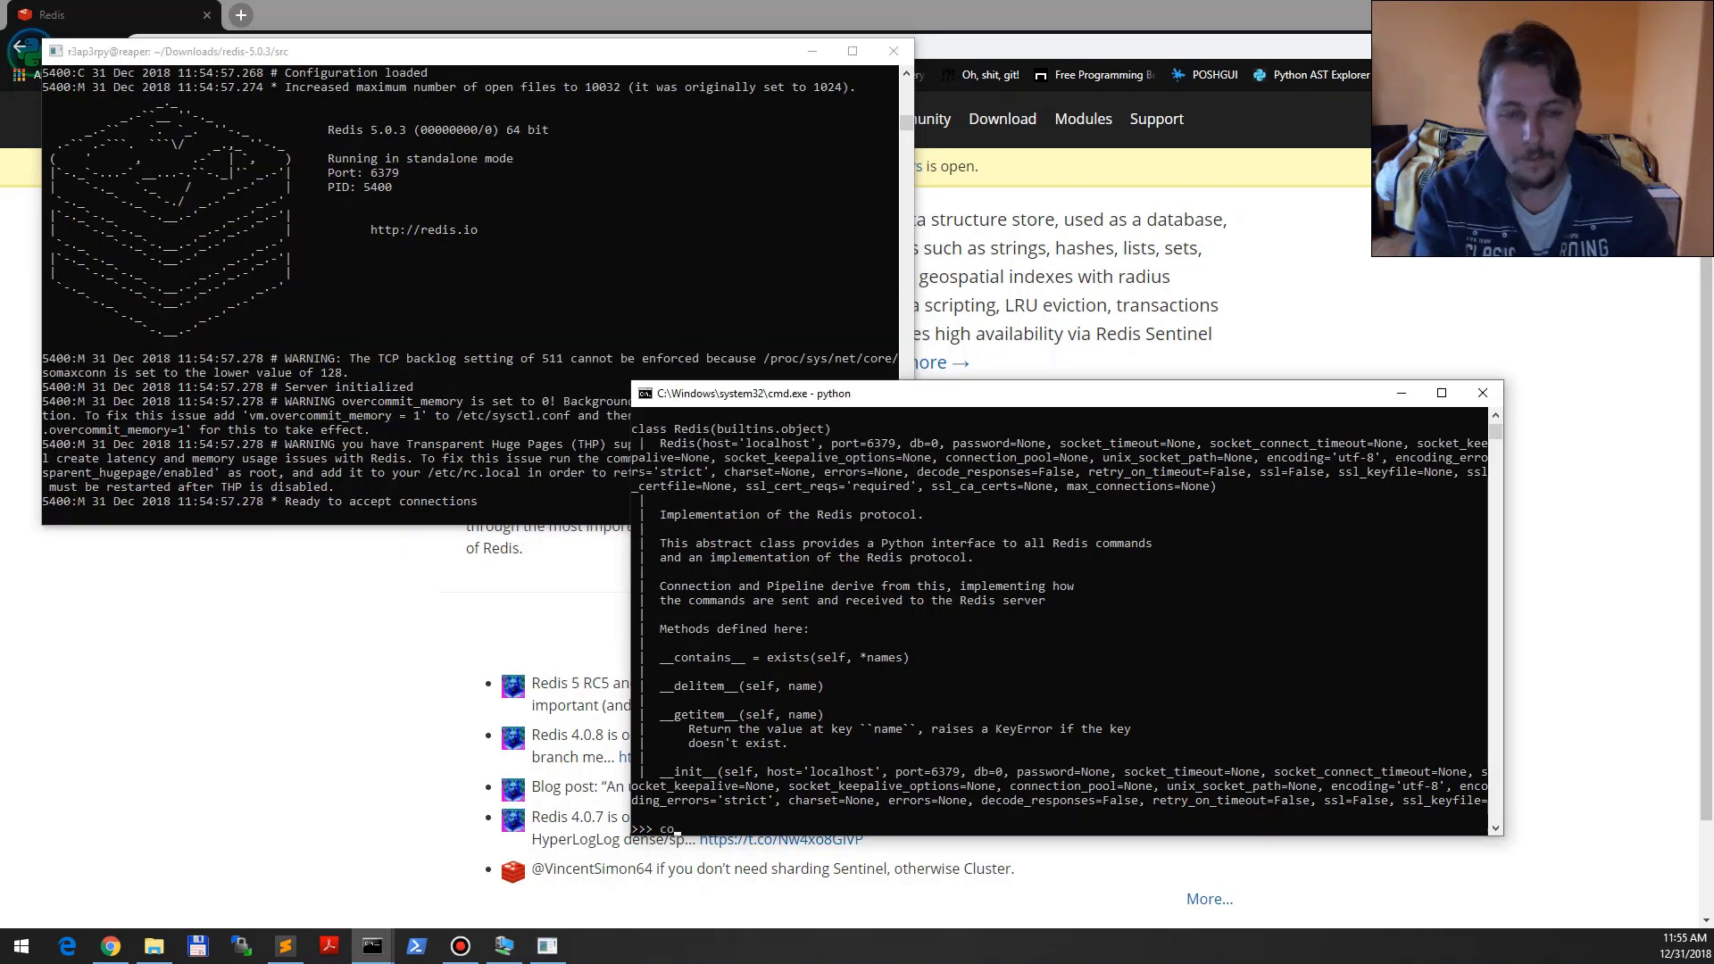
text(nnection = redis.Re)
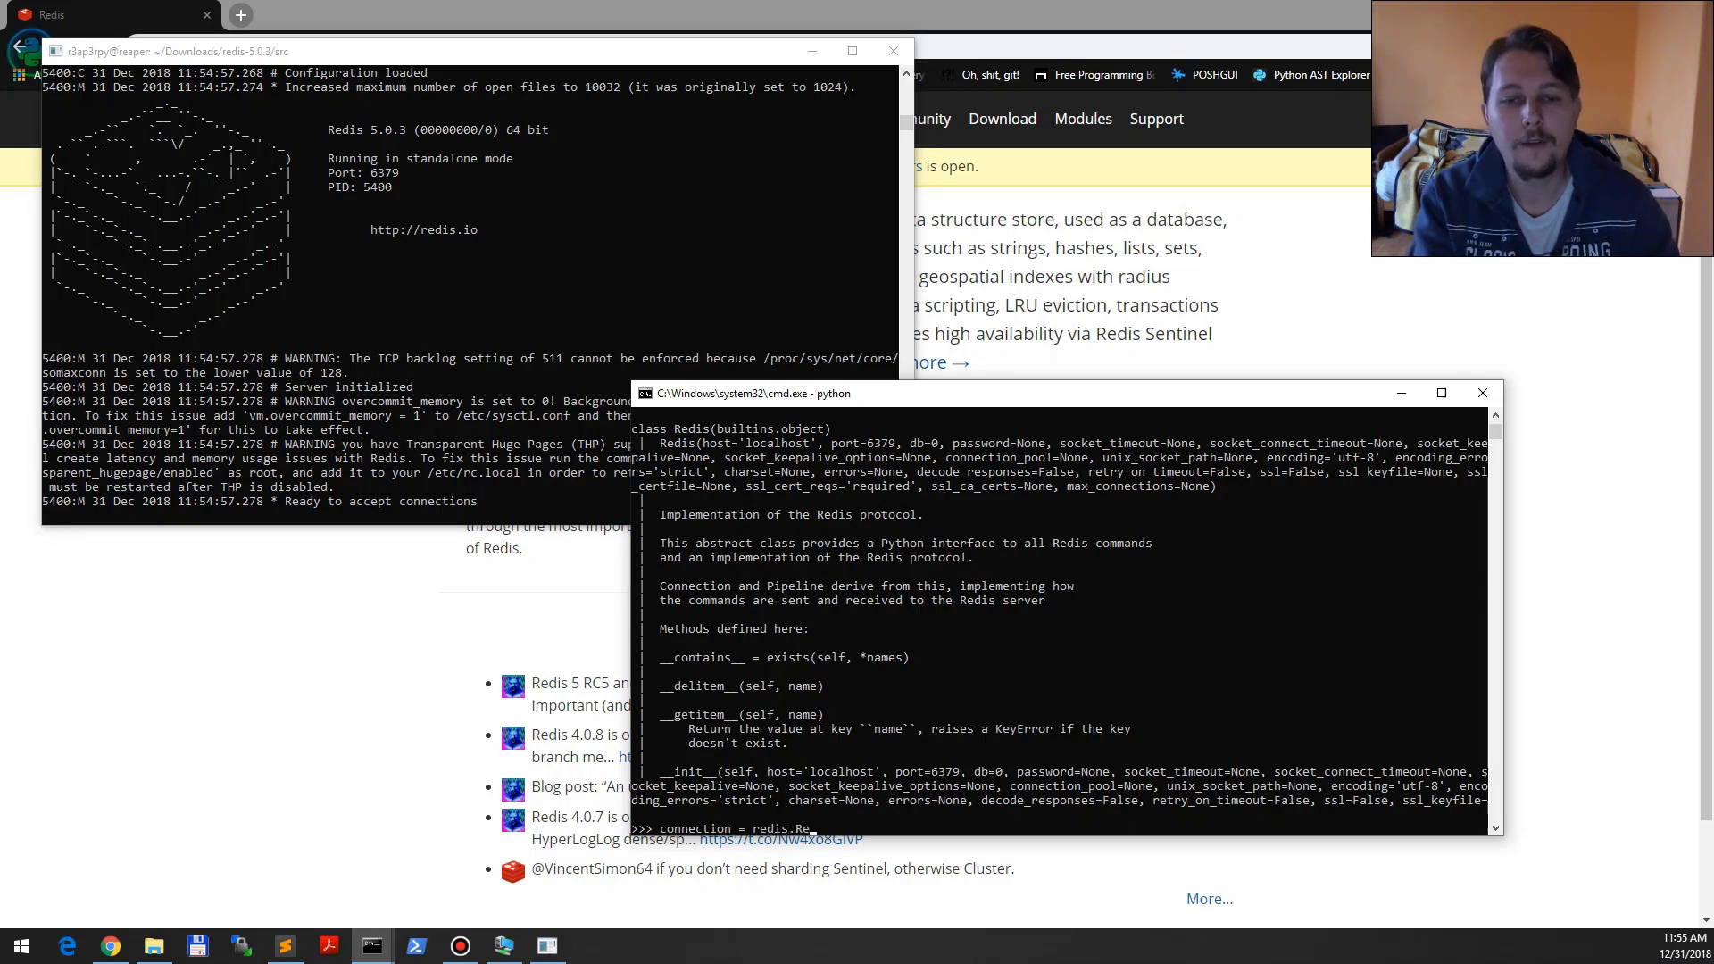
text(dis(hos)
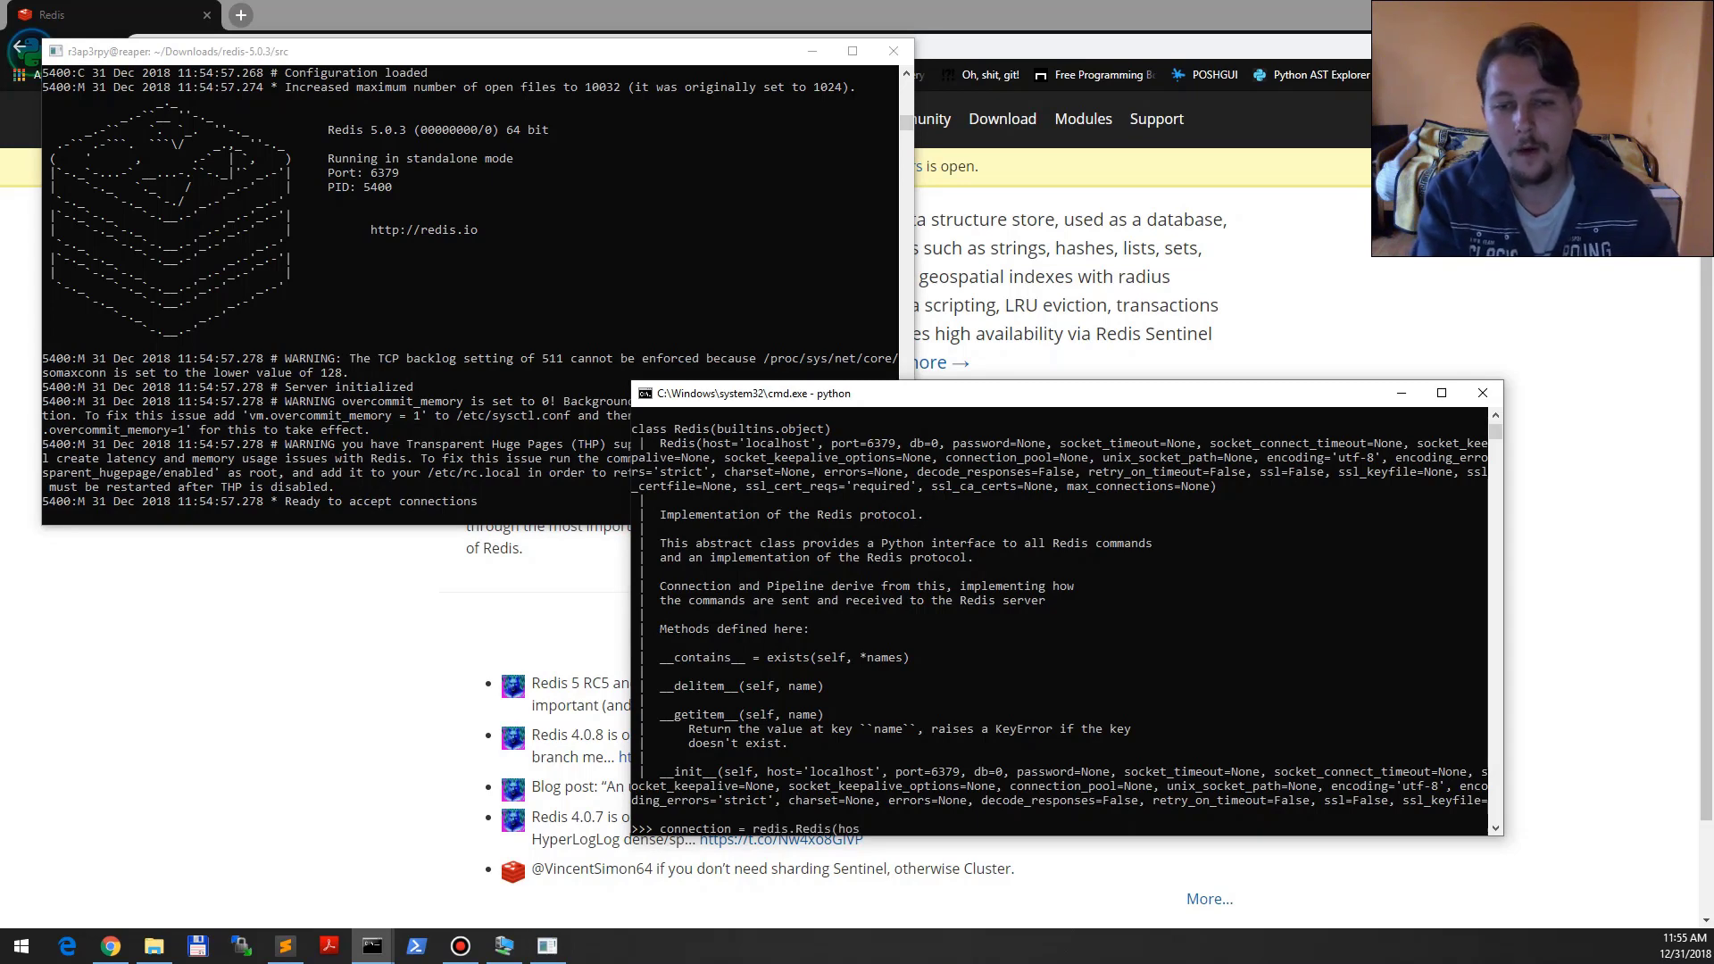
text(t'')
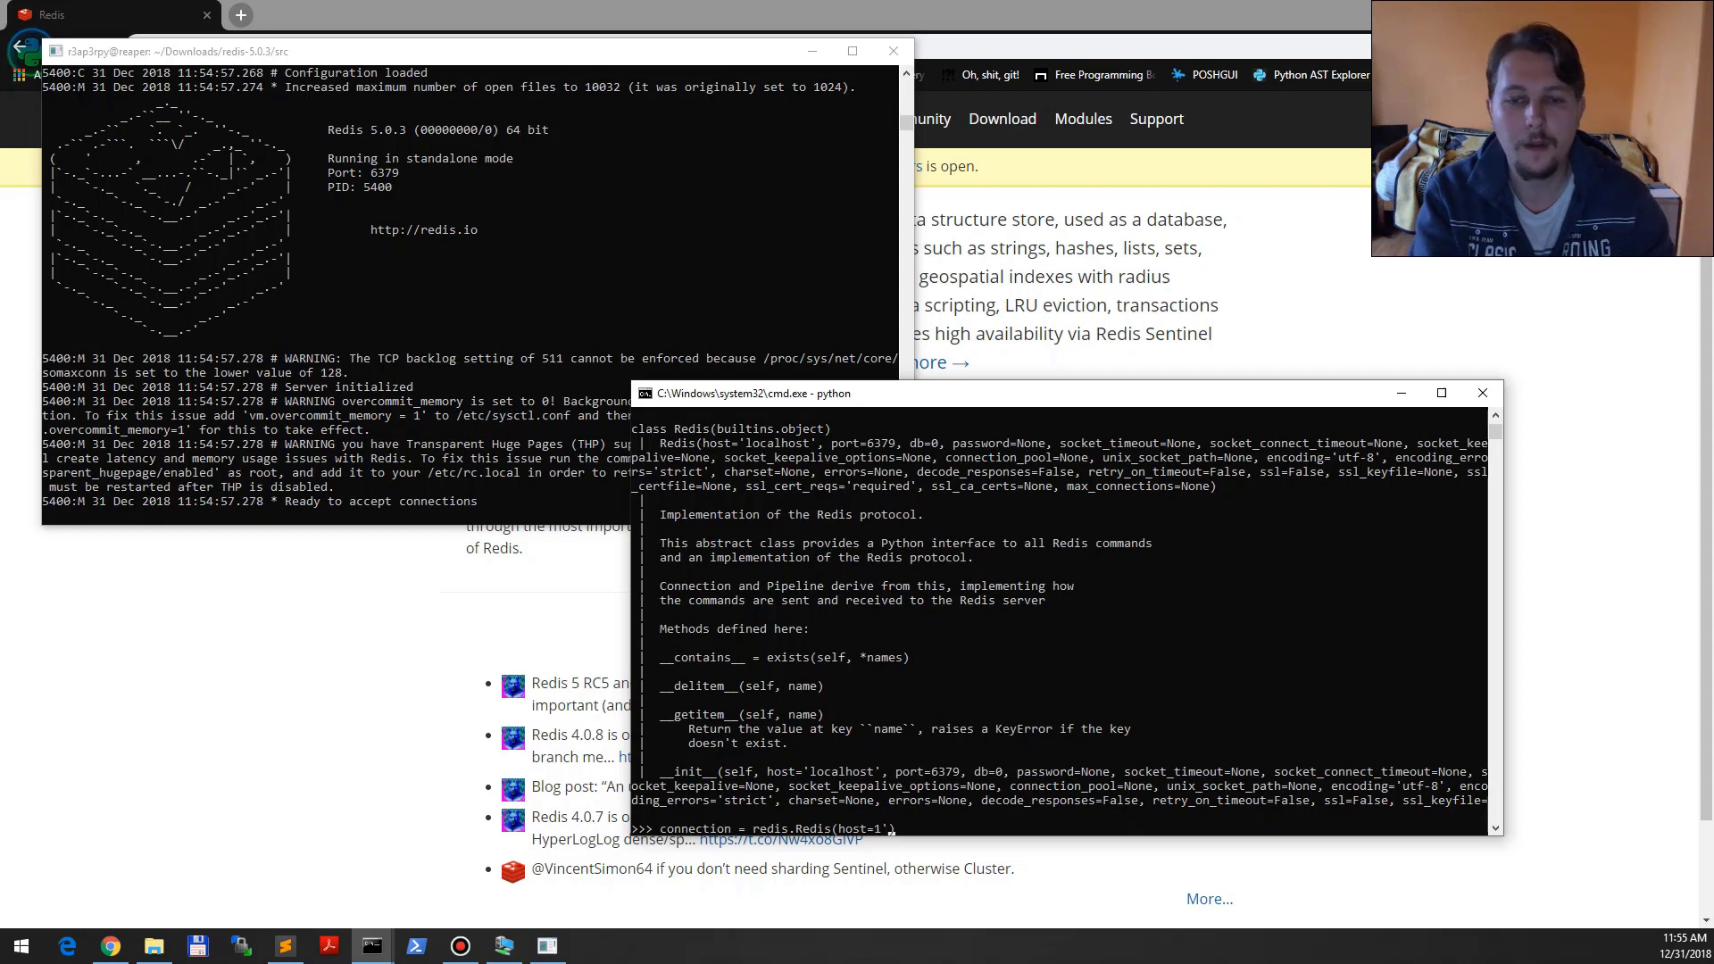
text(192.168.)
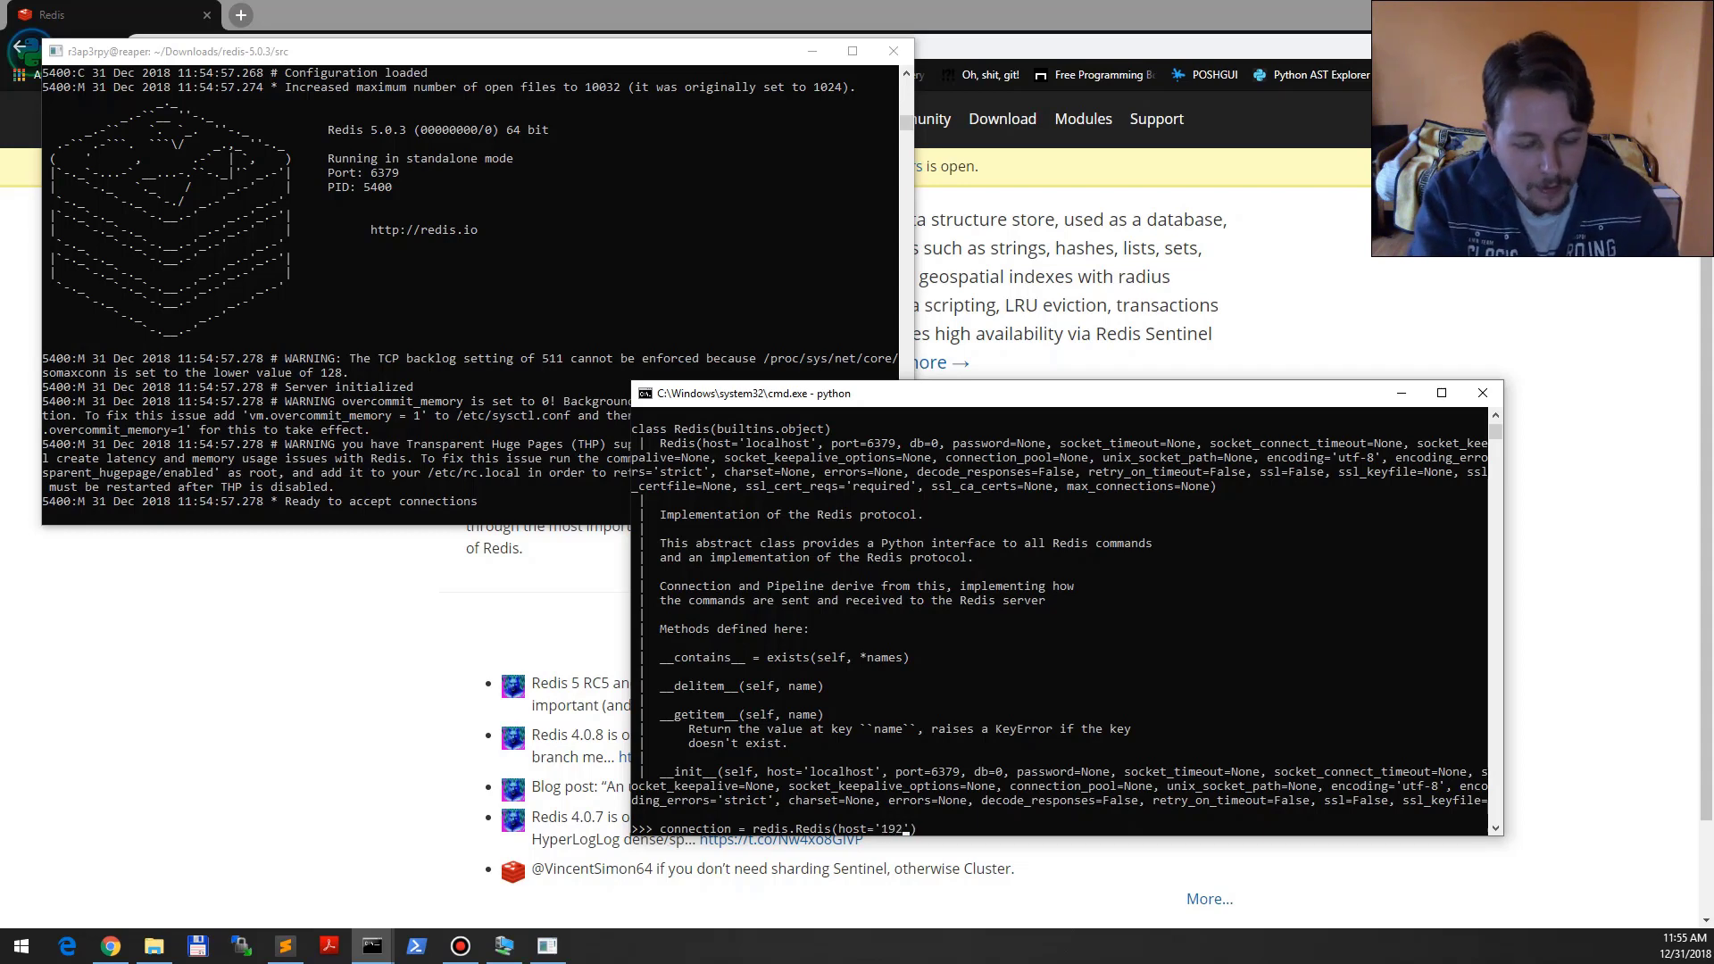
text(29)
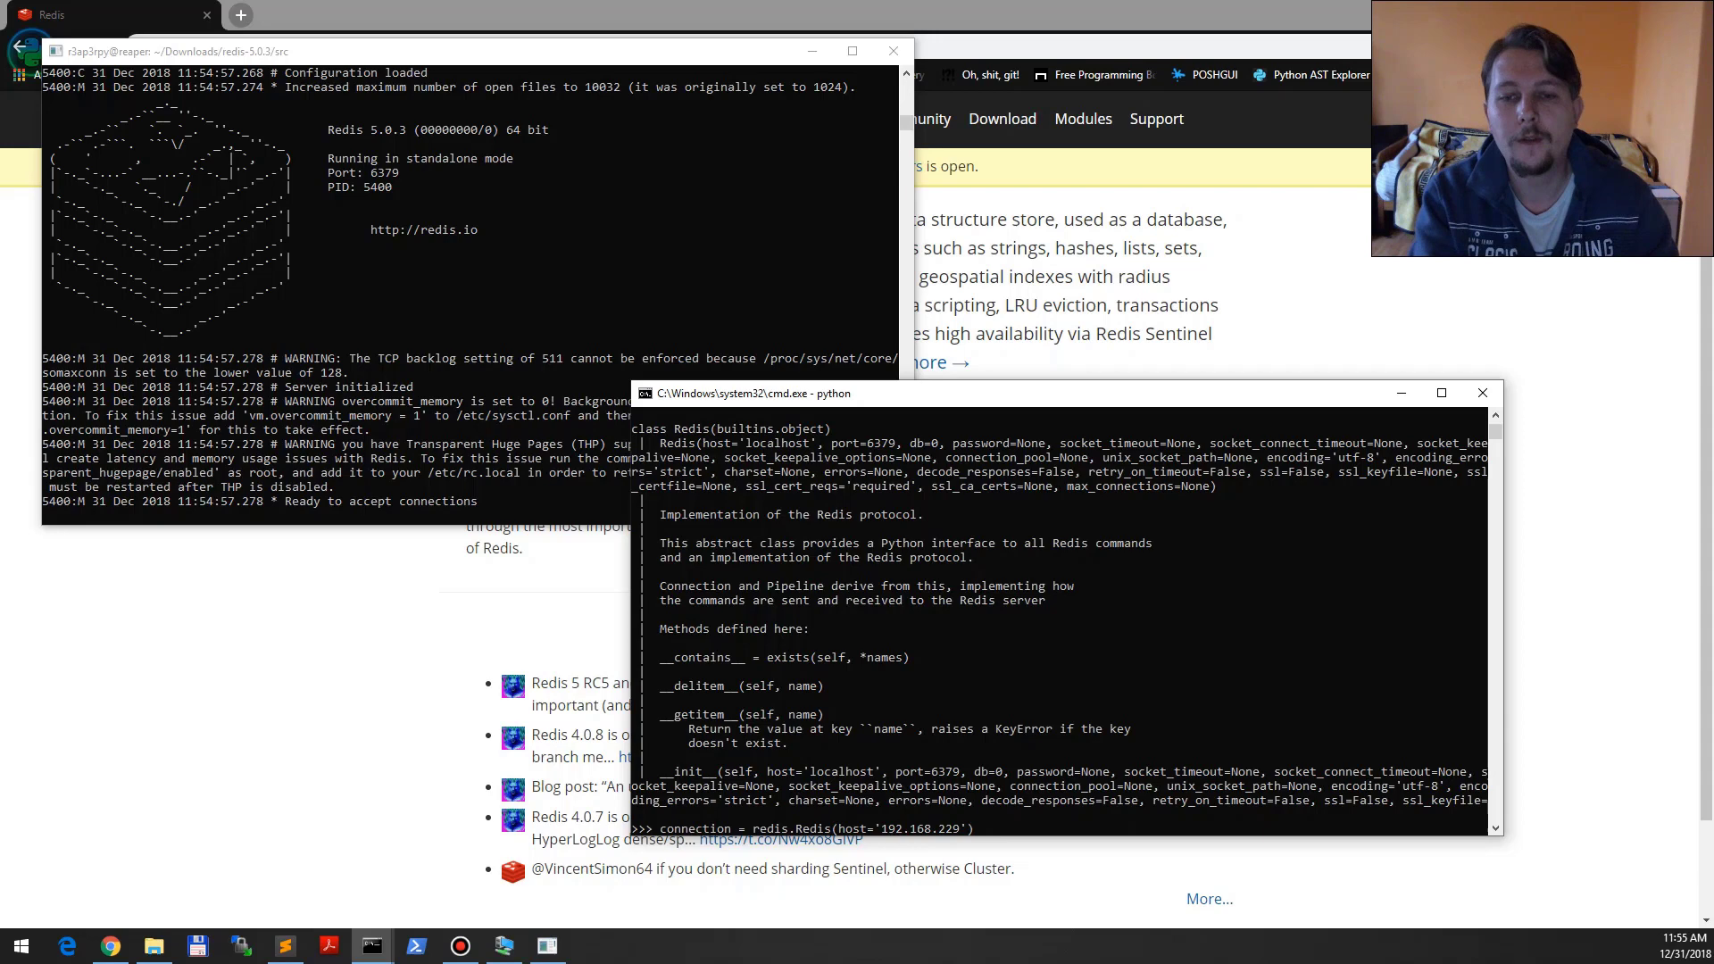
text(55)
- Connect redis-py to 192.168.229.55:6379, set 'tutorial' to 'Python is the BEST!' and read it back
key(Right)
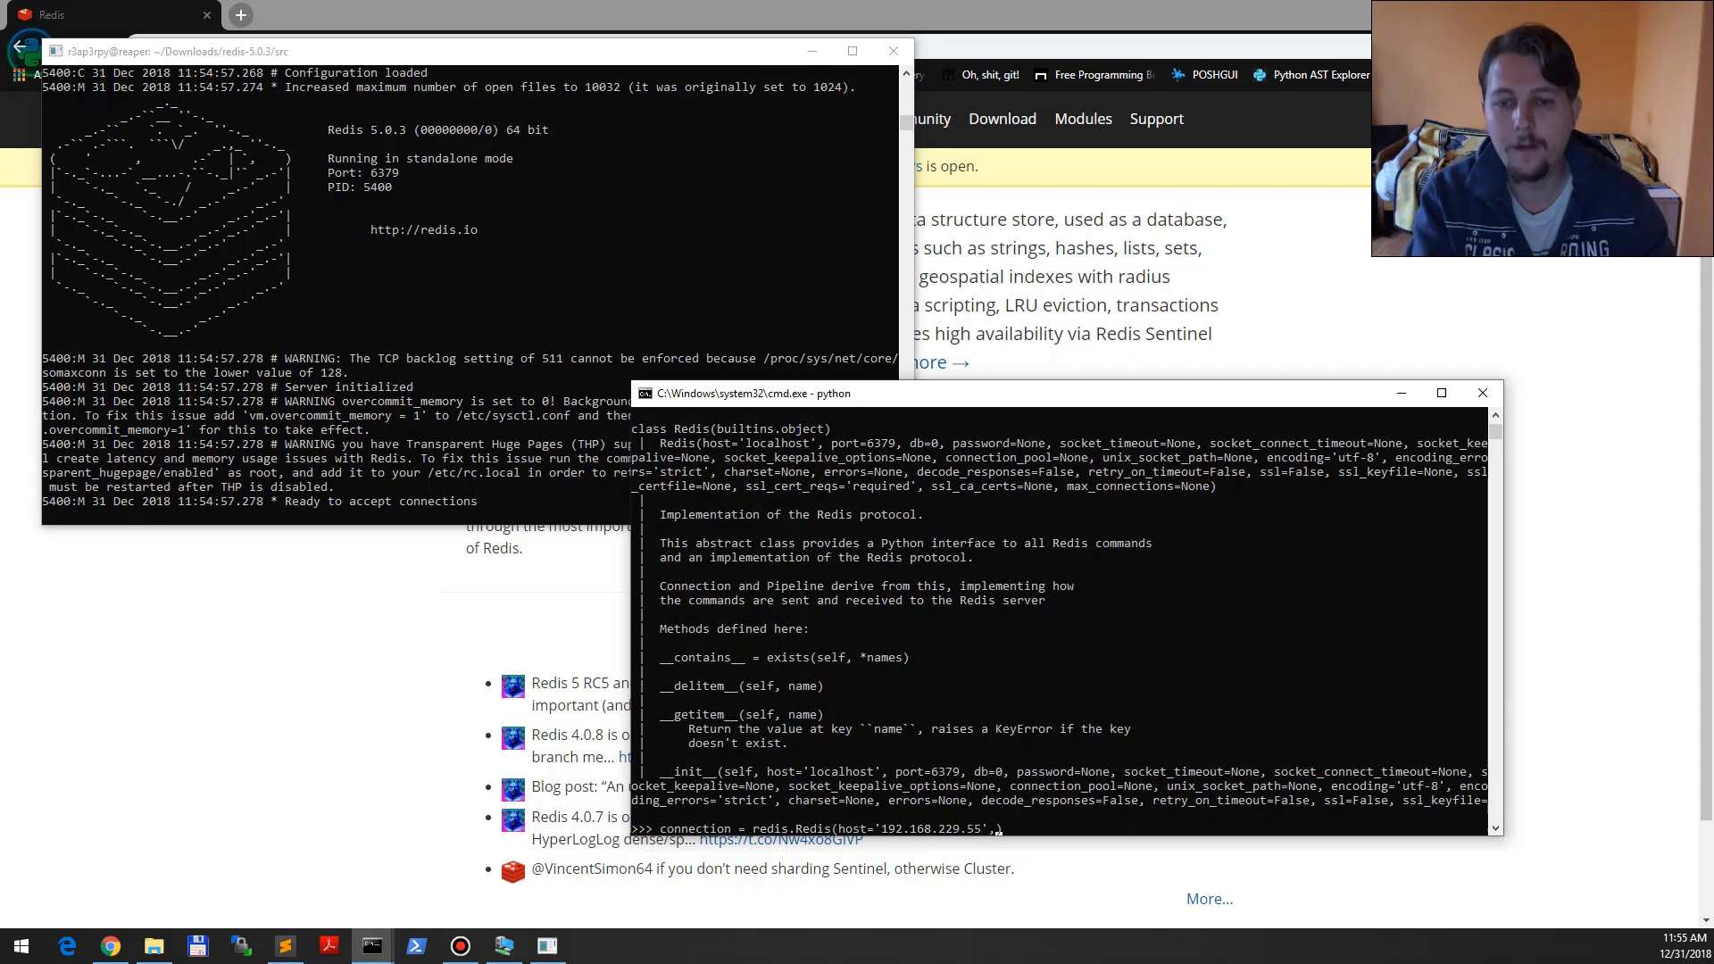
text(, port = 6379)
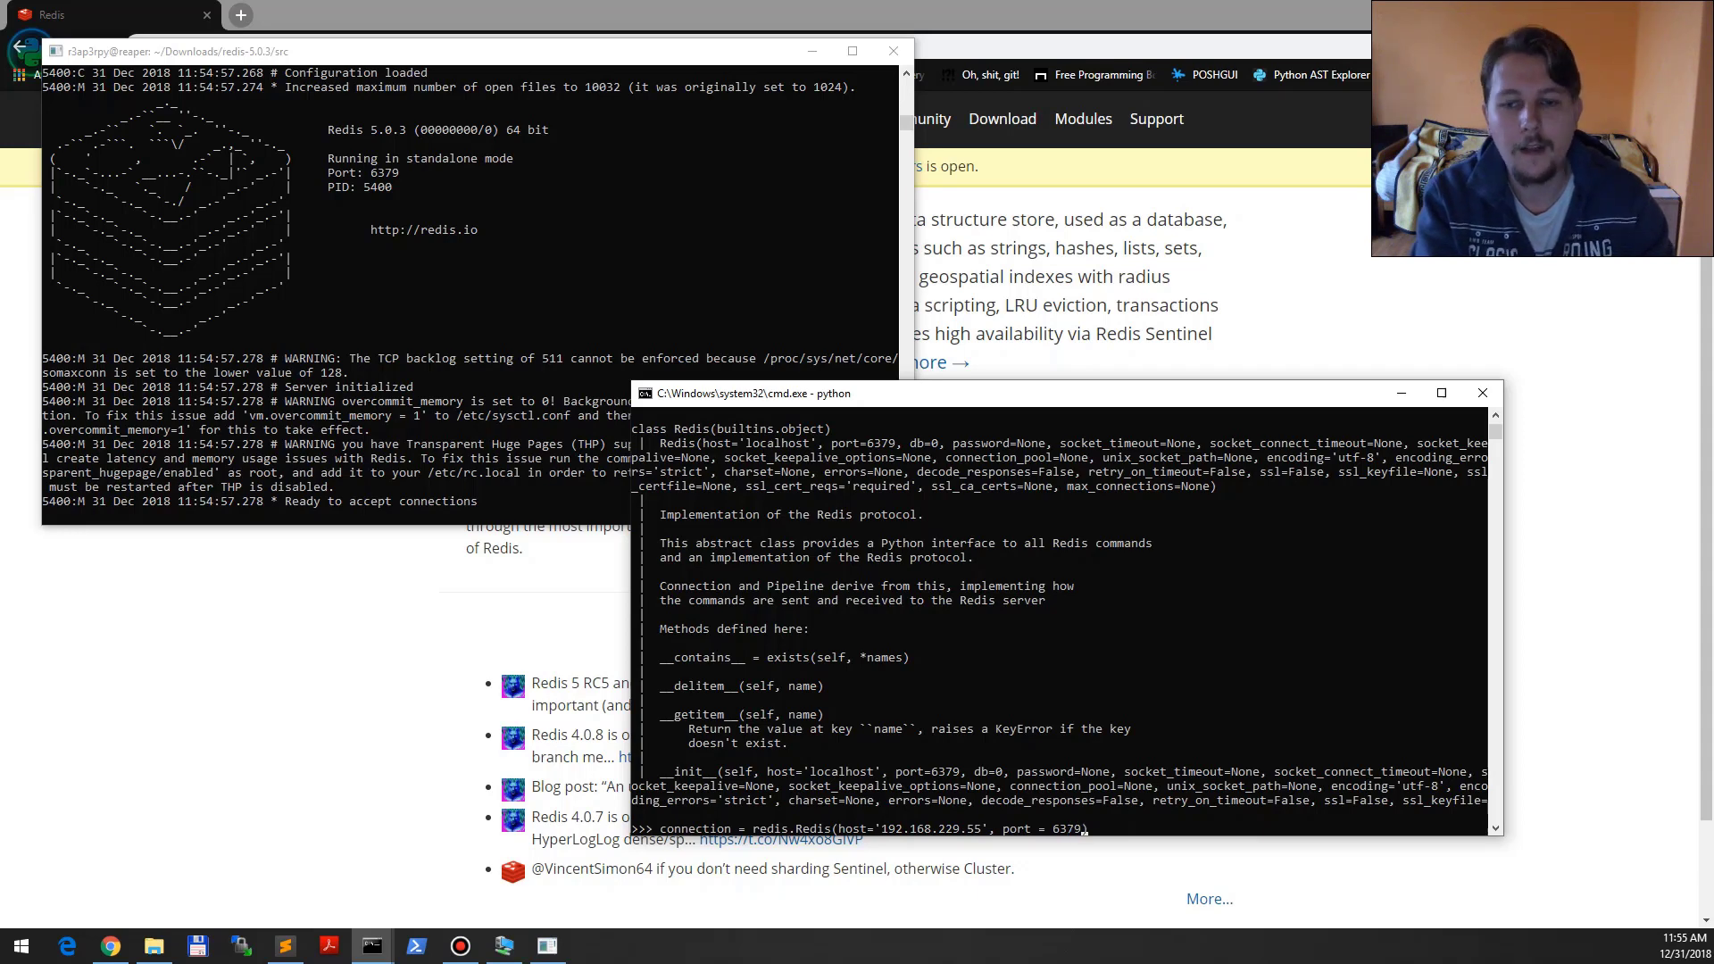
key(Return)
text(connection.)
text(et(''))
text(tutori)
text(al)
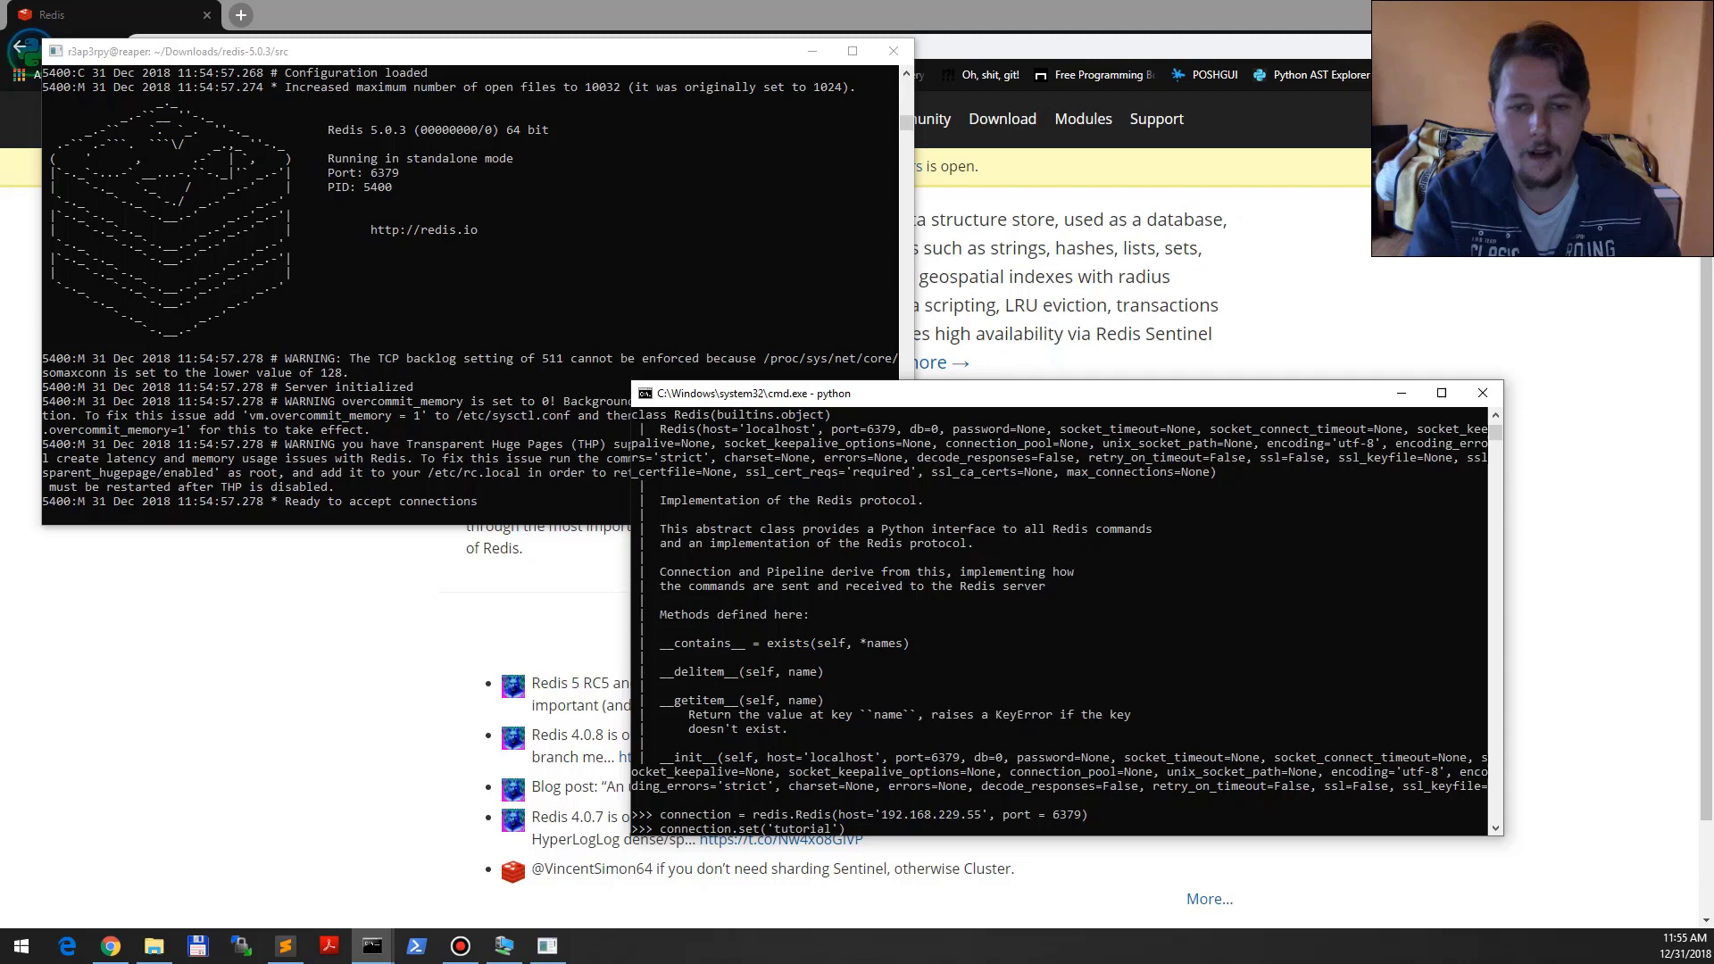
text(,'')
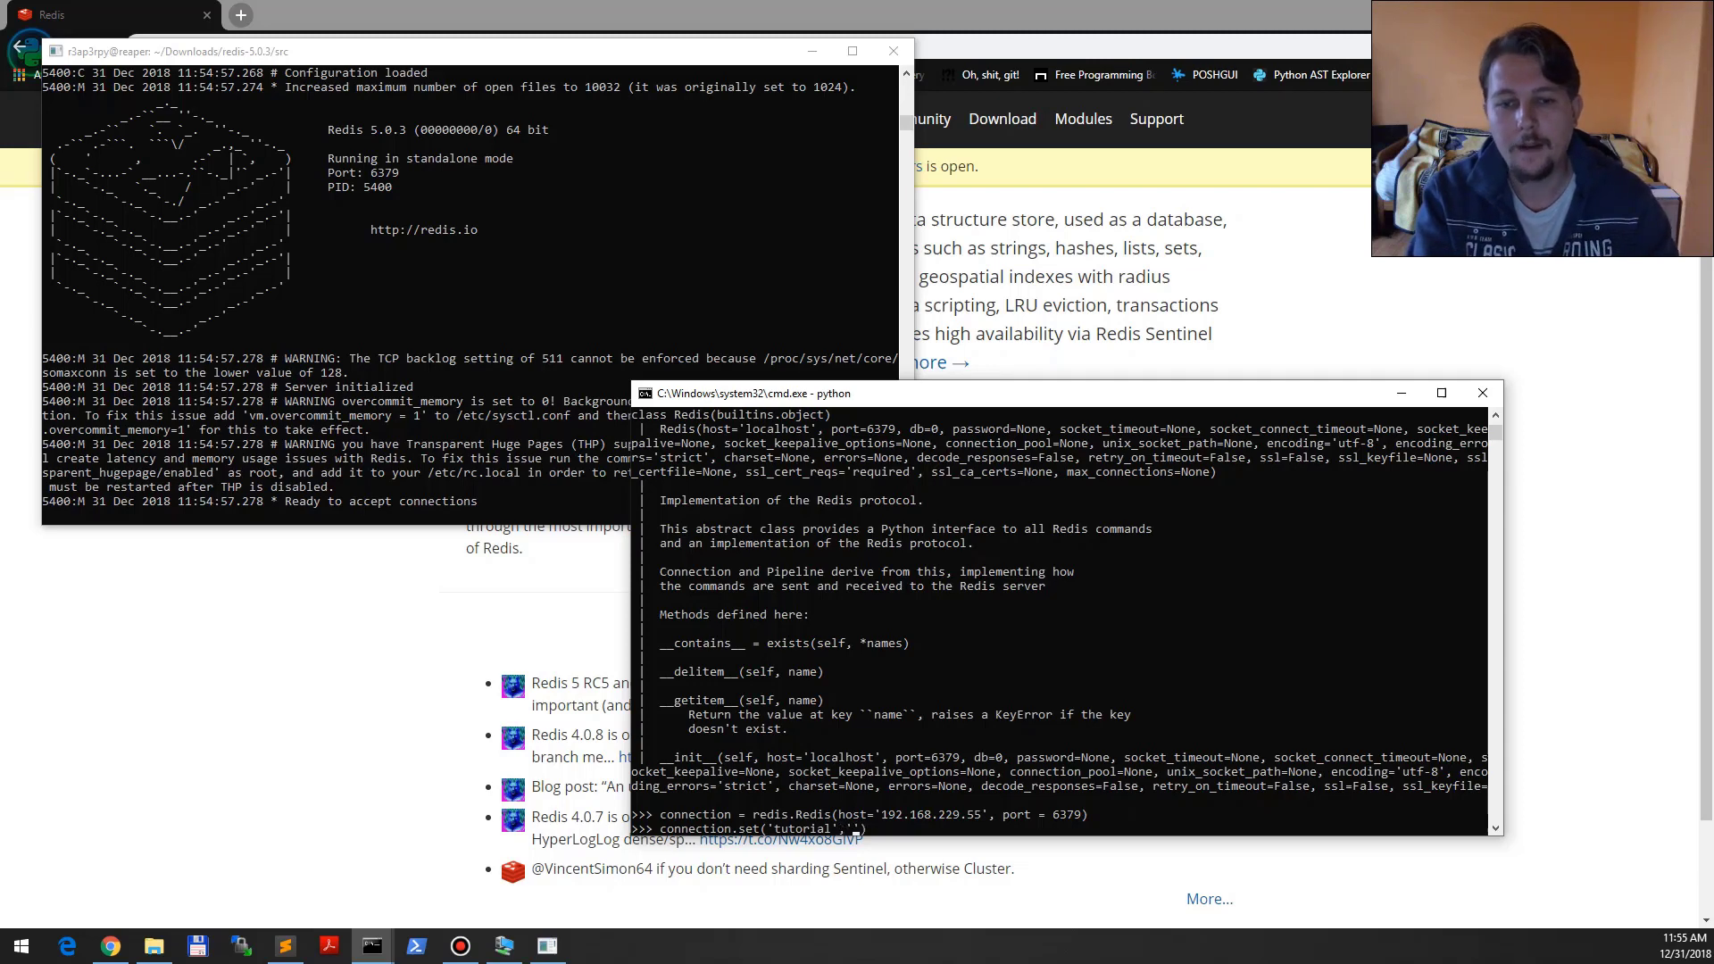
text(Pyth)
text(on is the BEST)
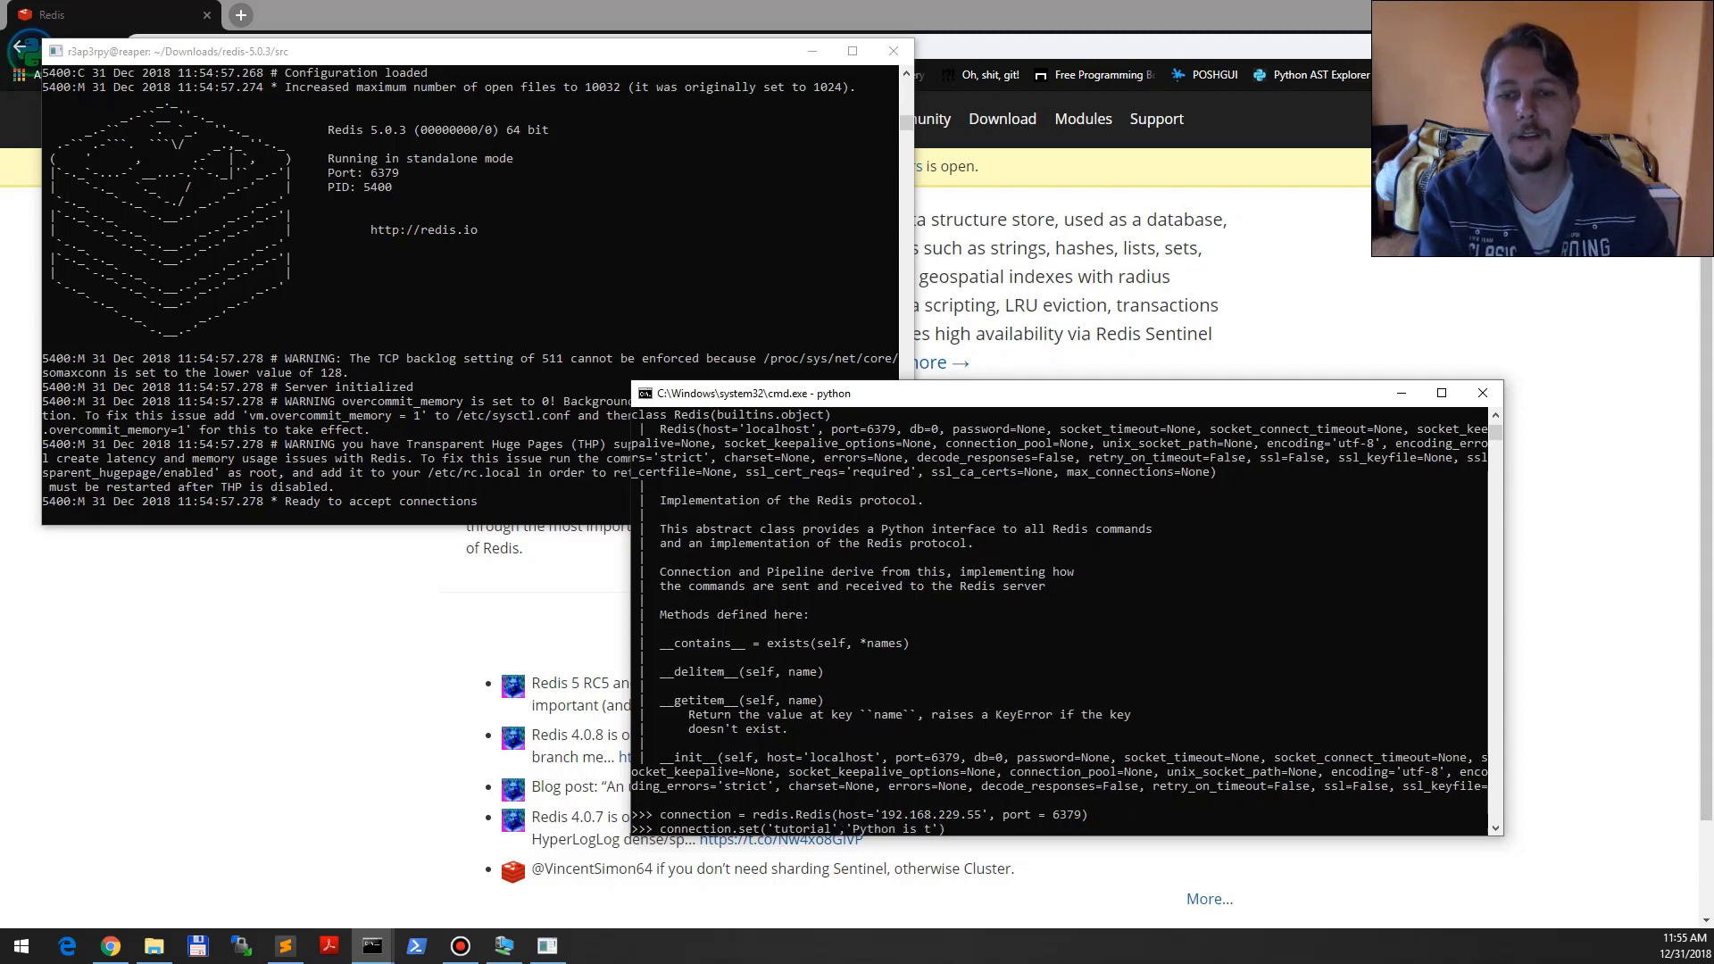
text(!)
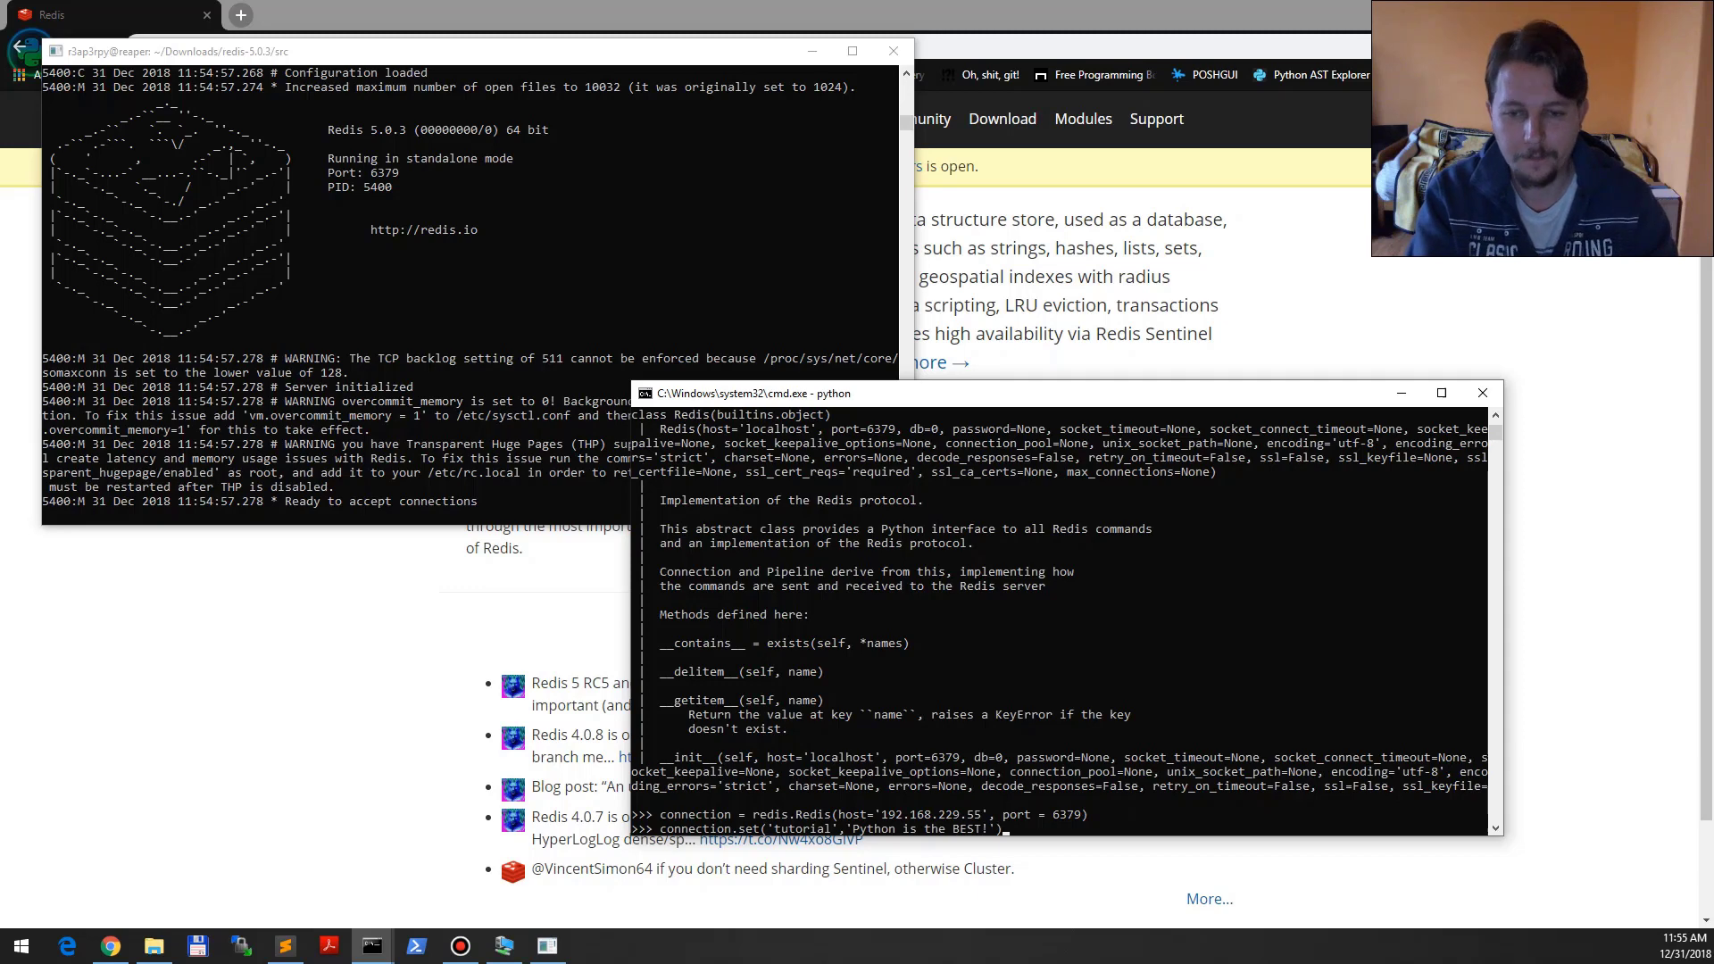
key(Return)
text(con)
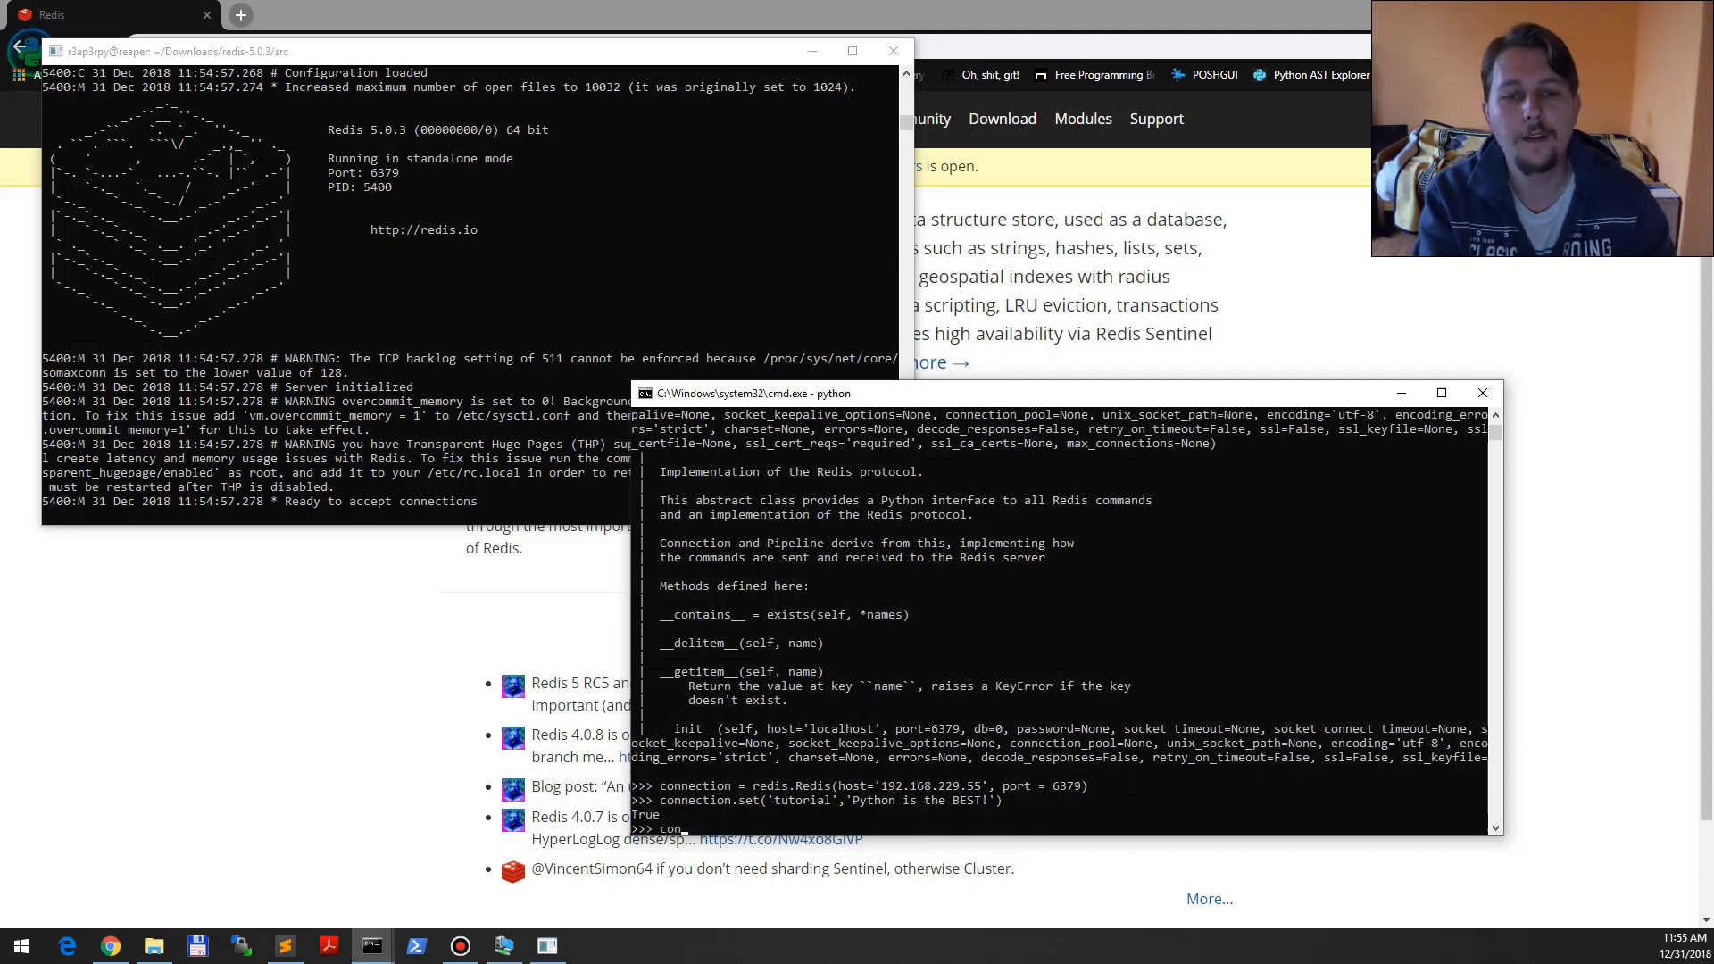
text(nection.get(')
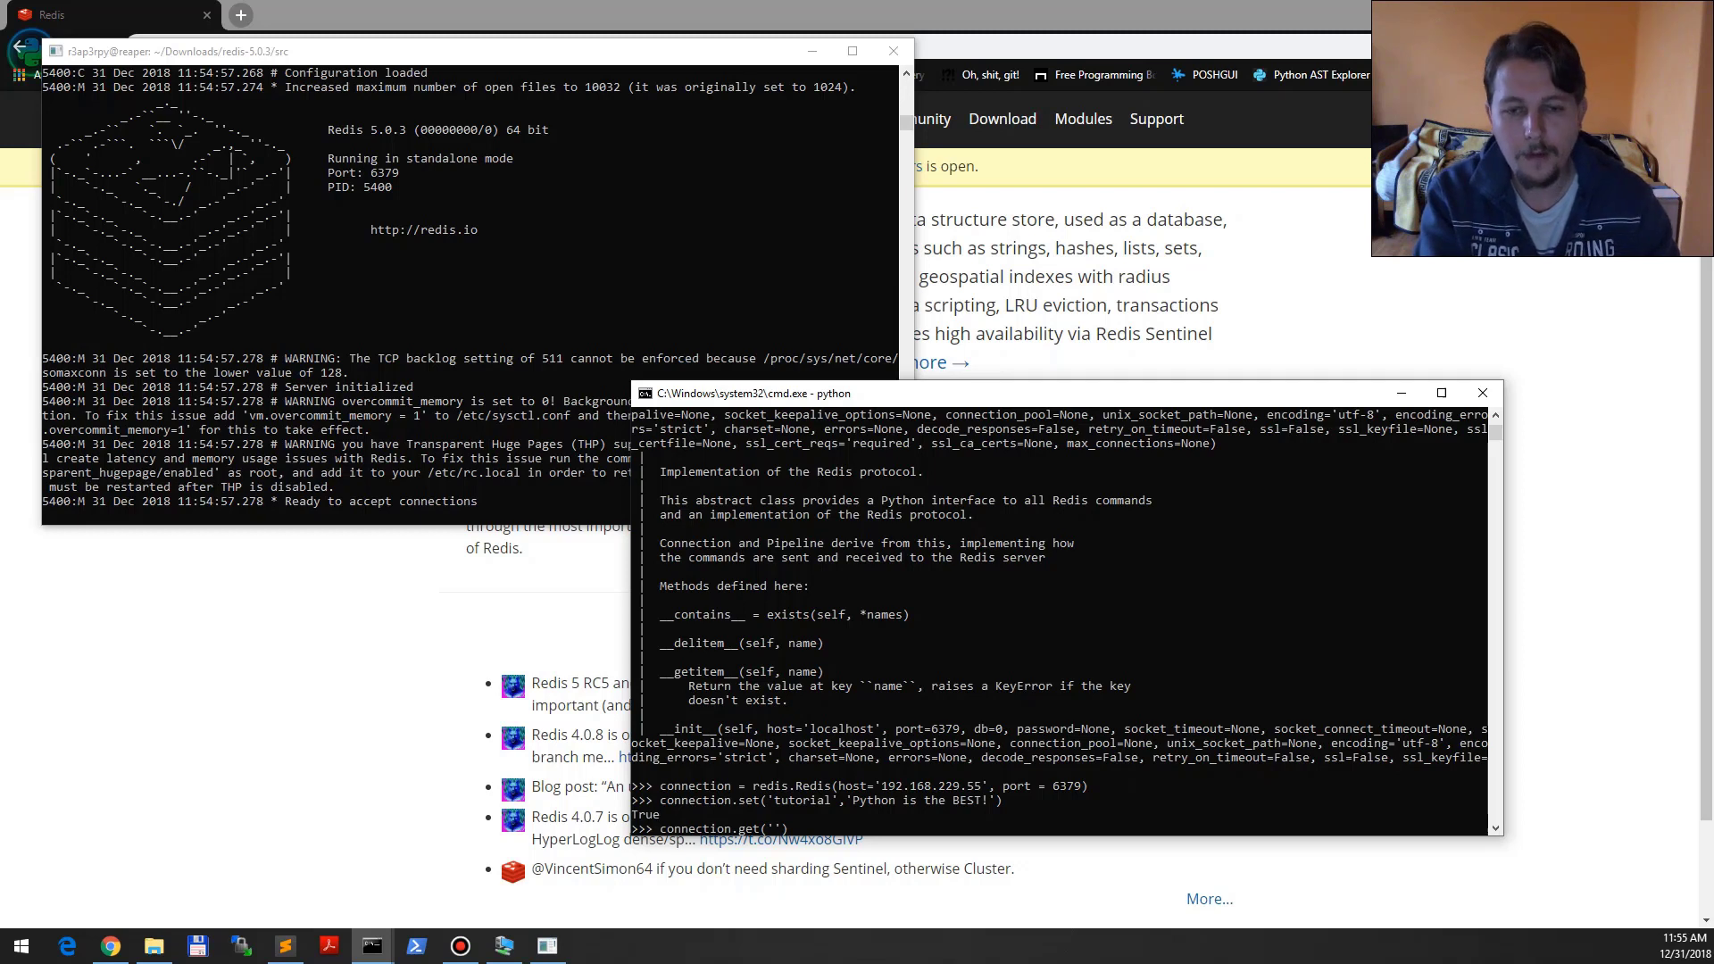
text(tutorial'))
key(Return)
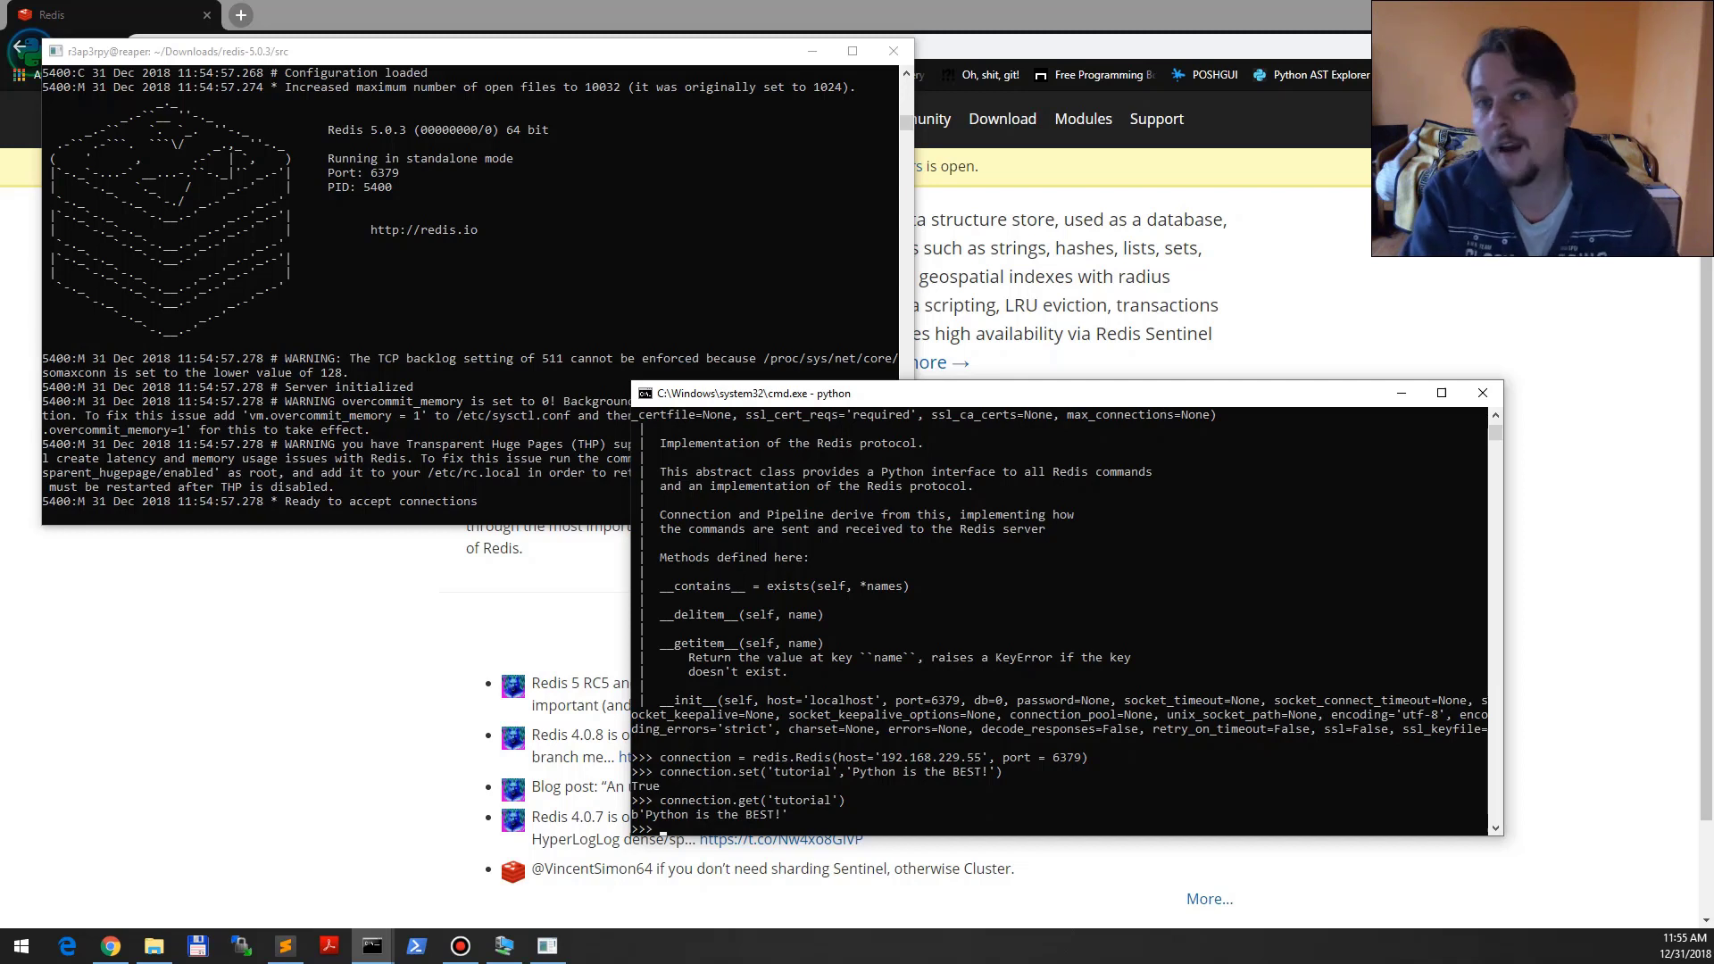